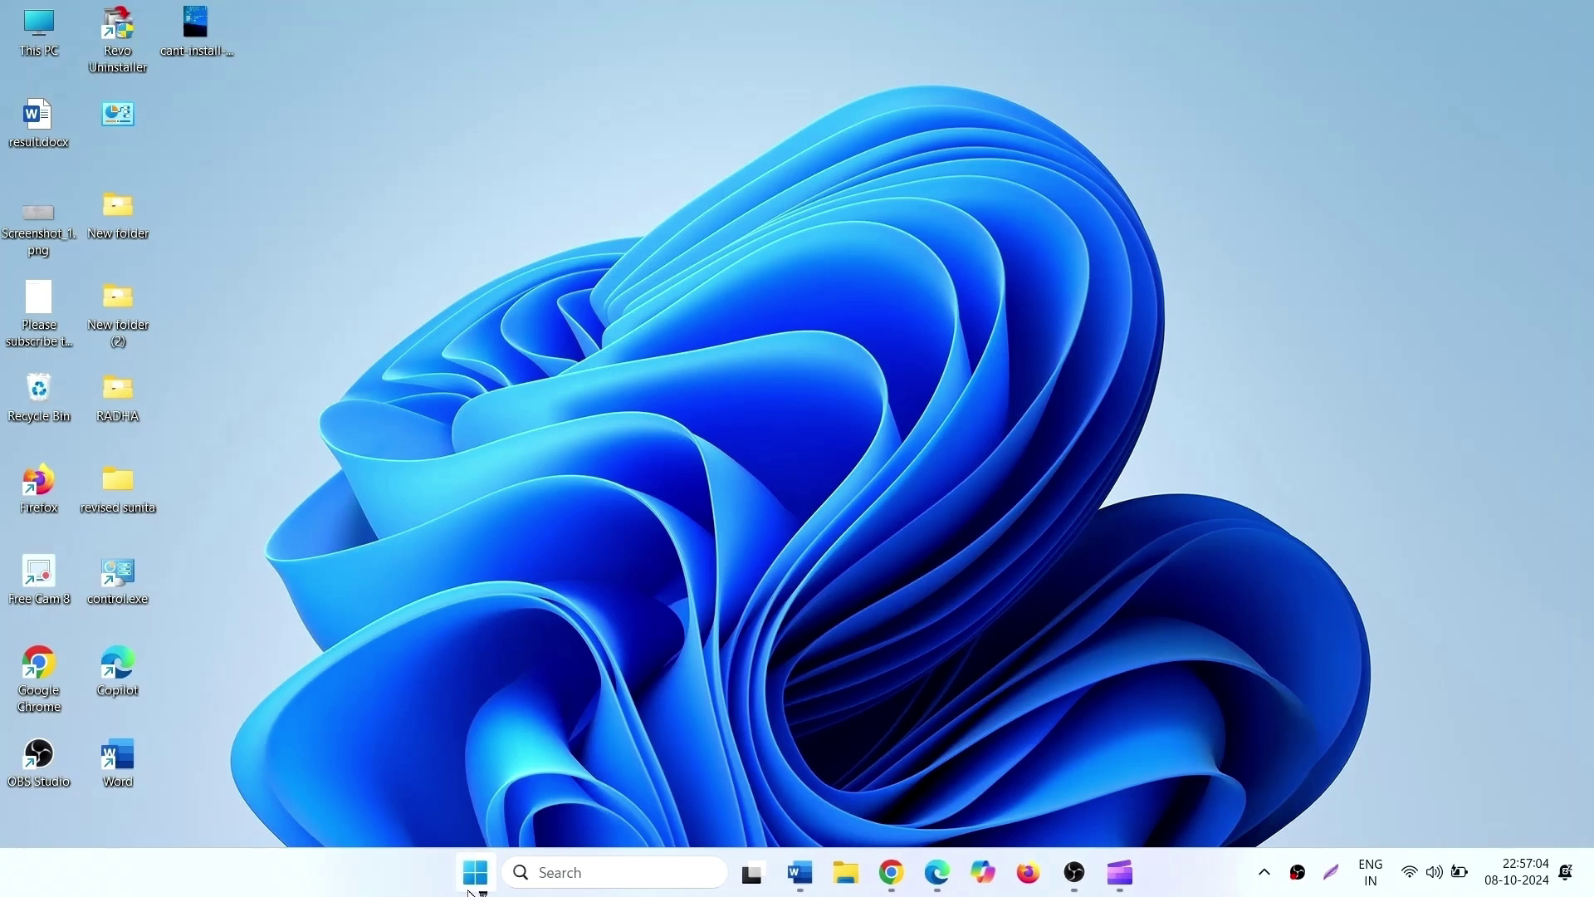
Open Settings' System > About page and highlight the 64-bit, x64-based system type.
click(475, 872)
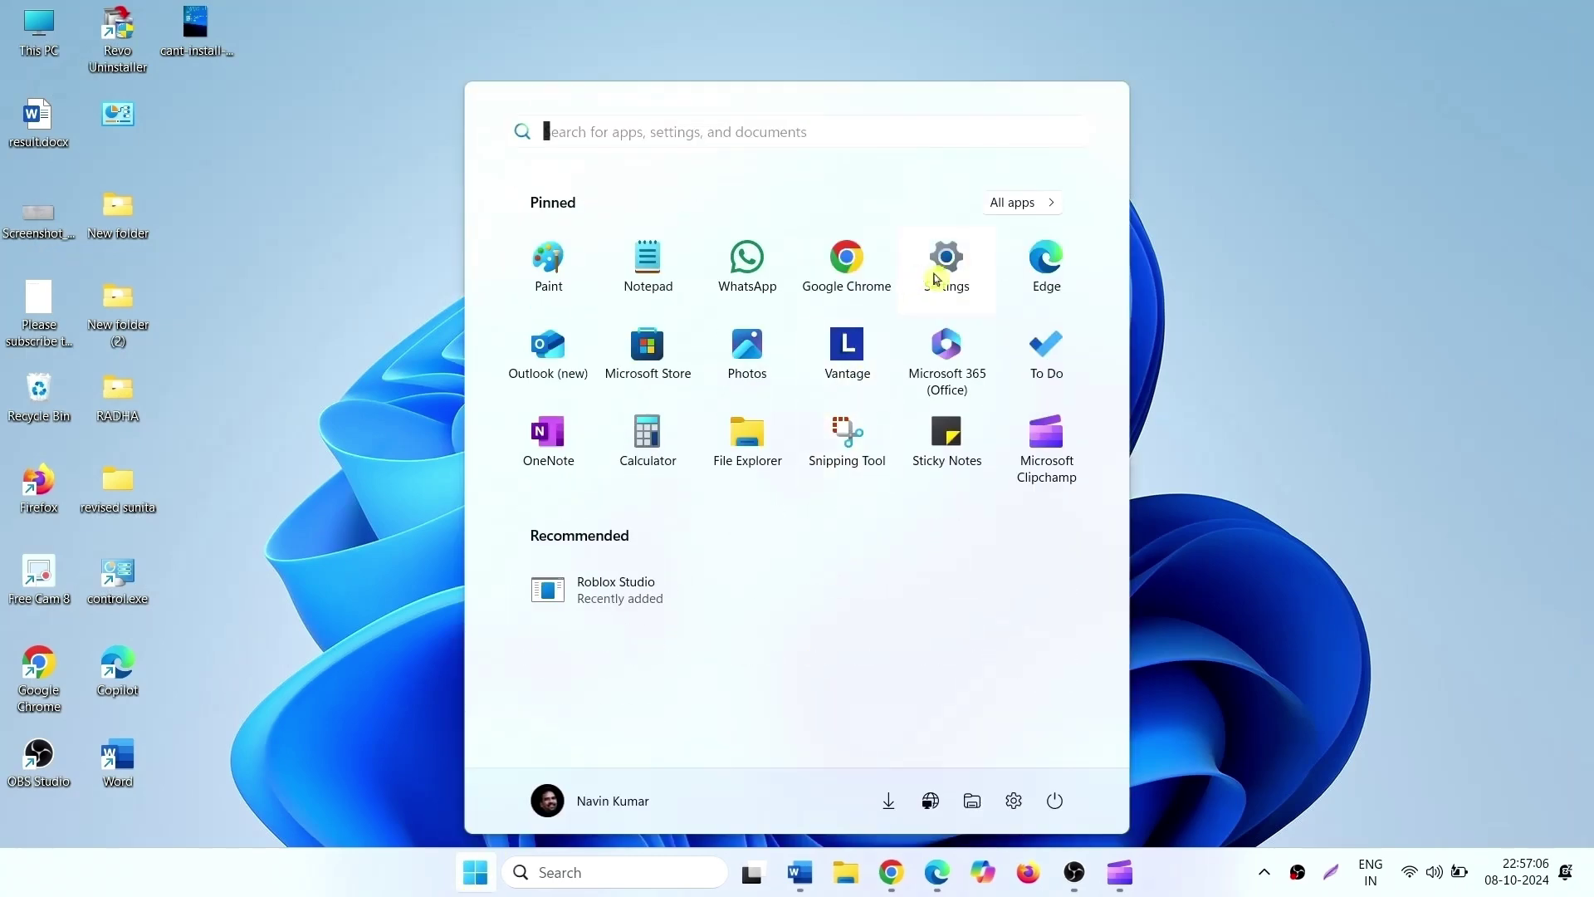
click(935, 279)
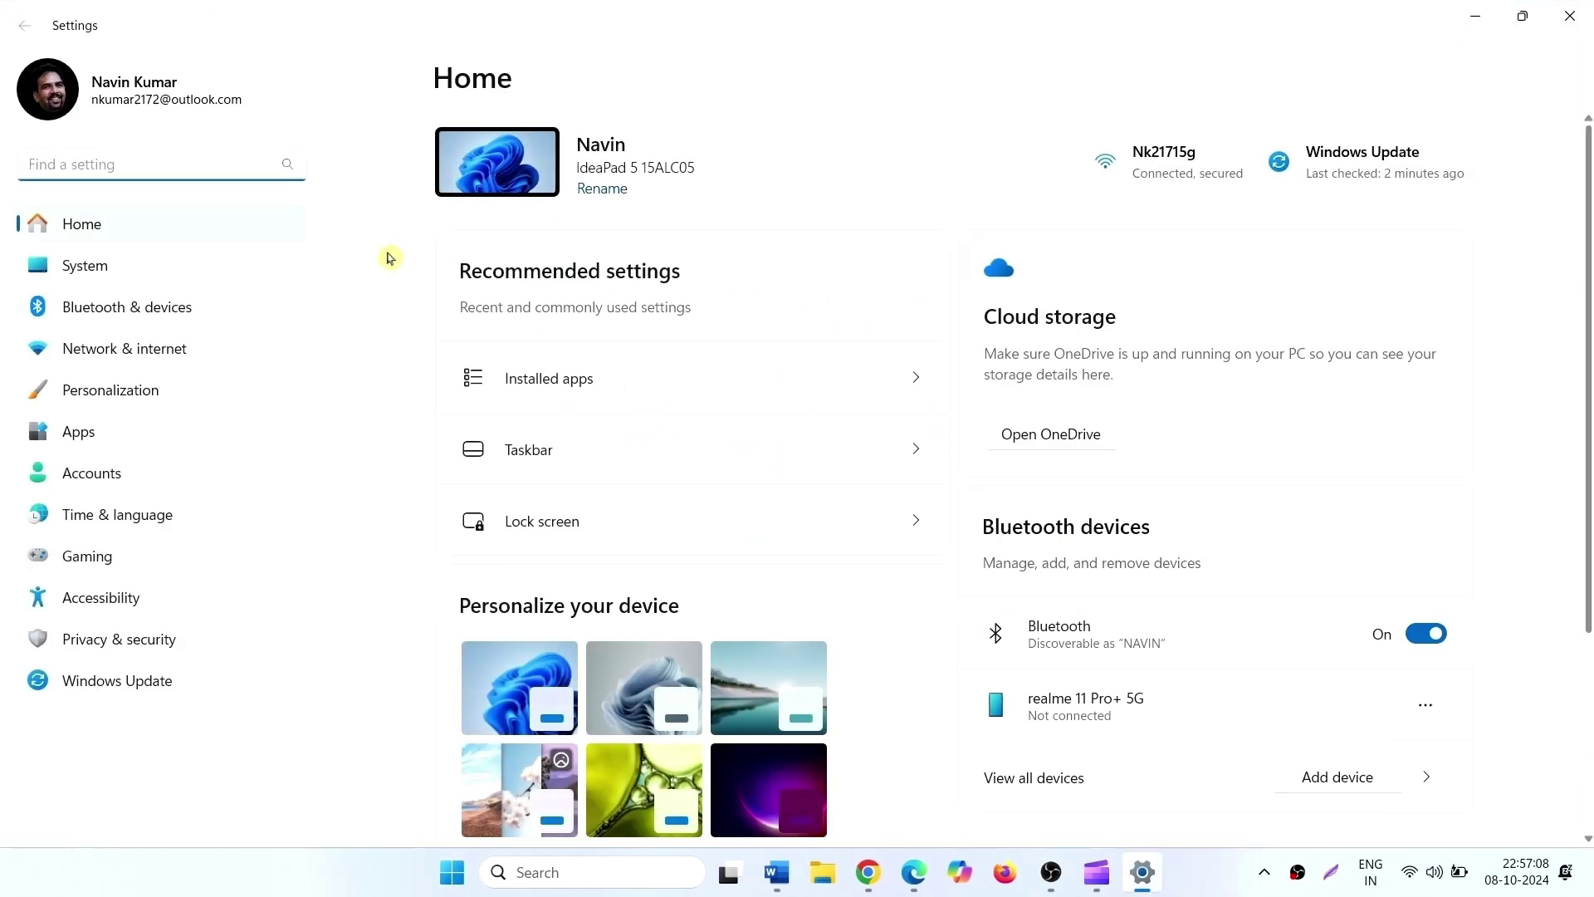
click(181, 279)
scroll(618, 363, down, 2)
scroll(723, 457, down, 10)
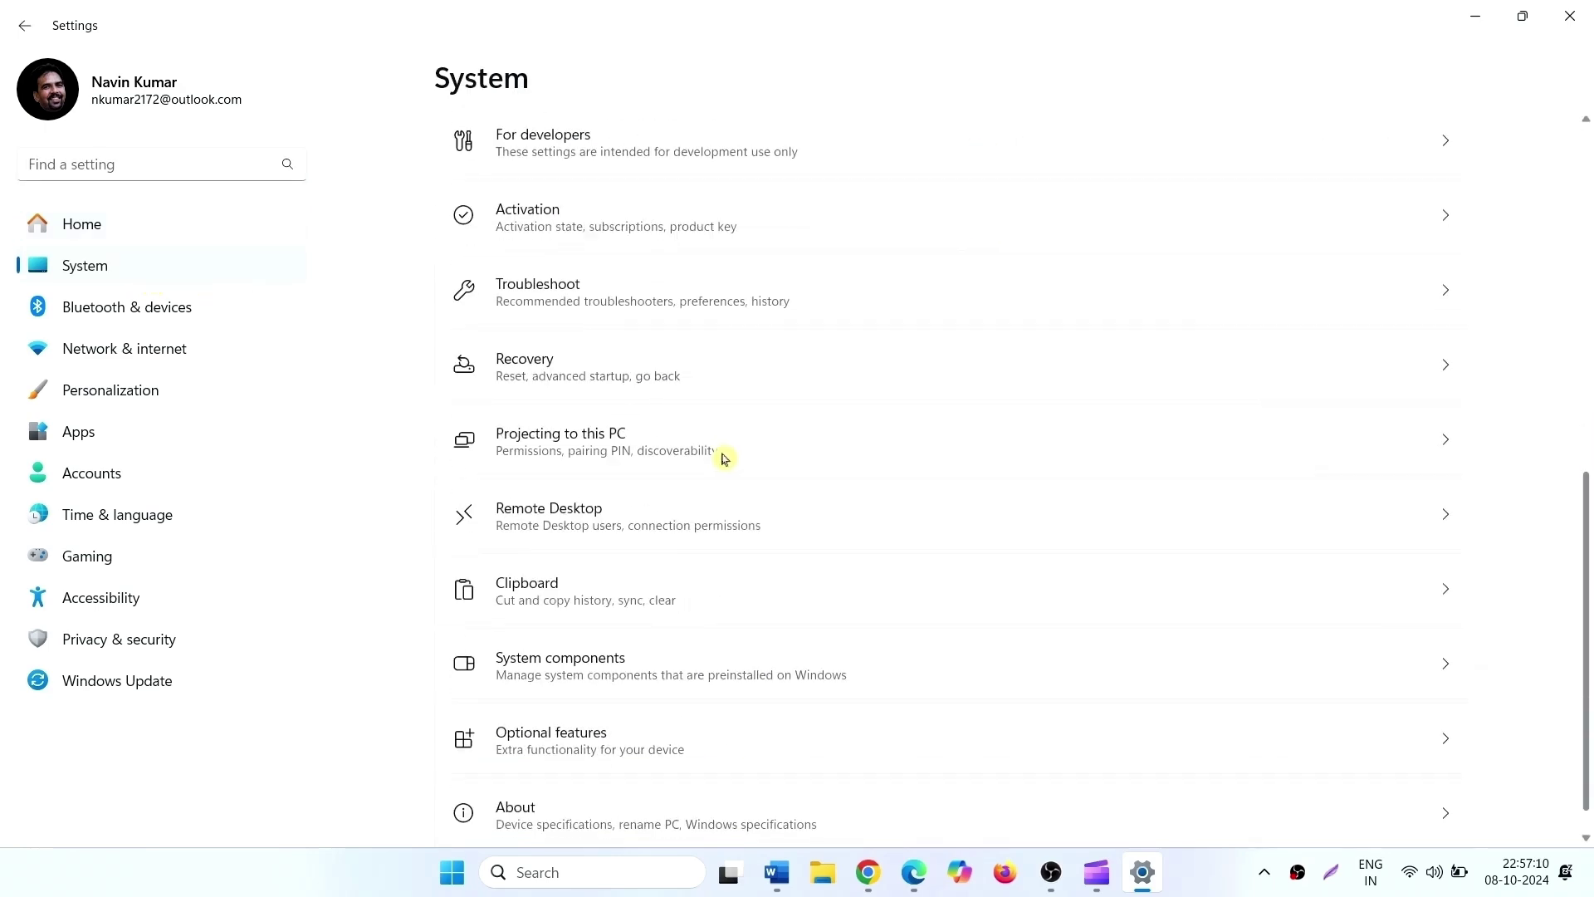
scroll(723, 457, down, 1)
click(578, 785)
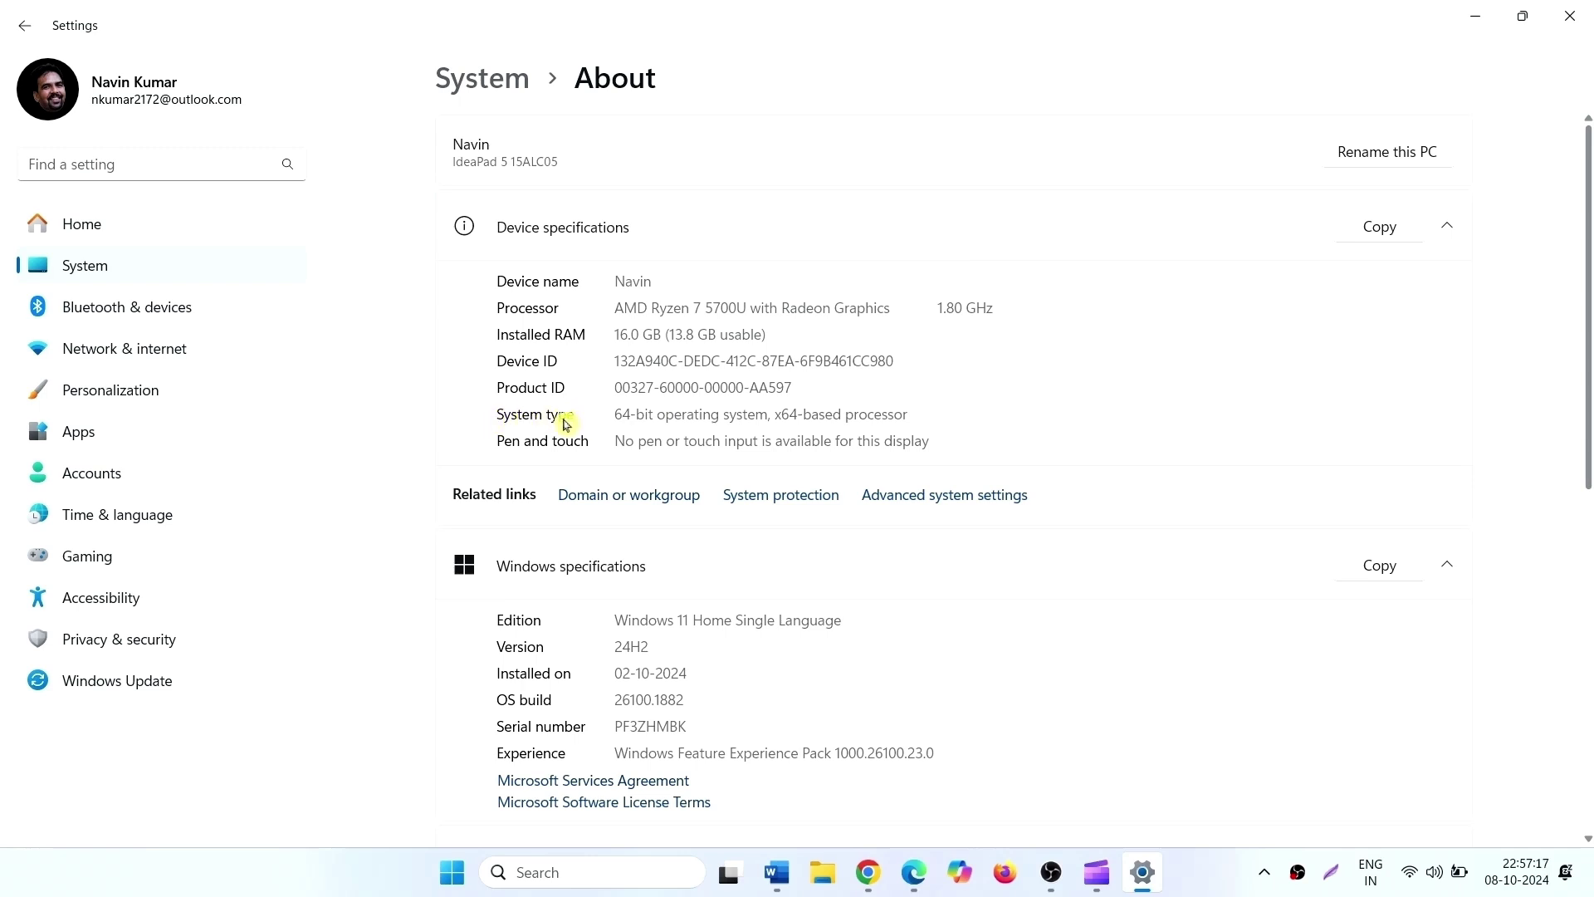
drag(614, 413, 719, 414)
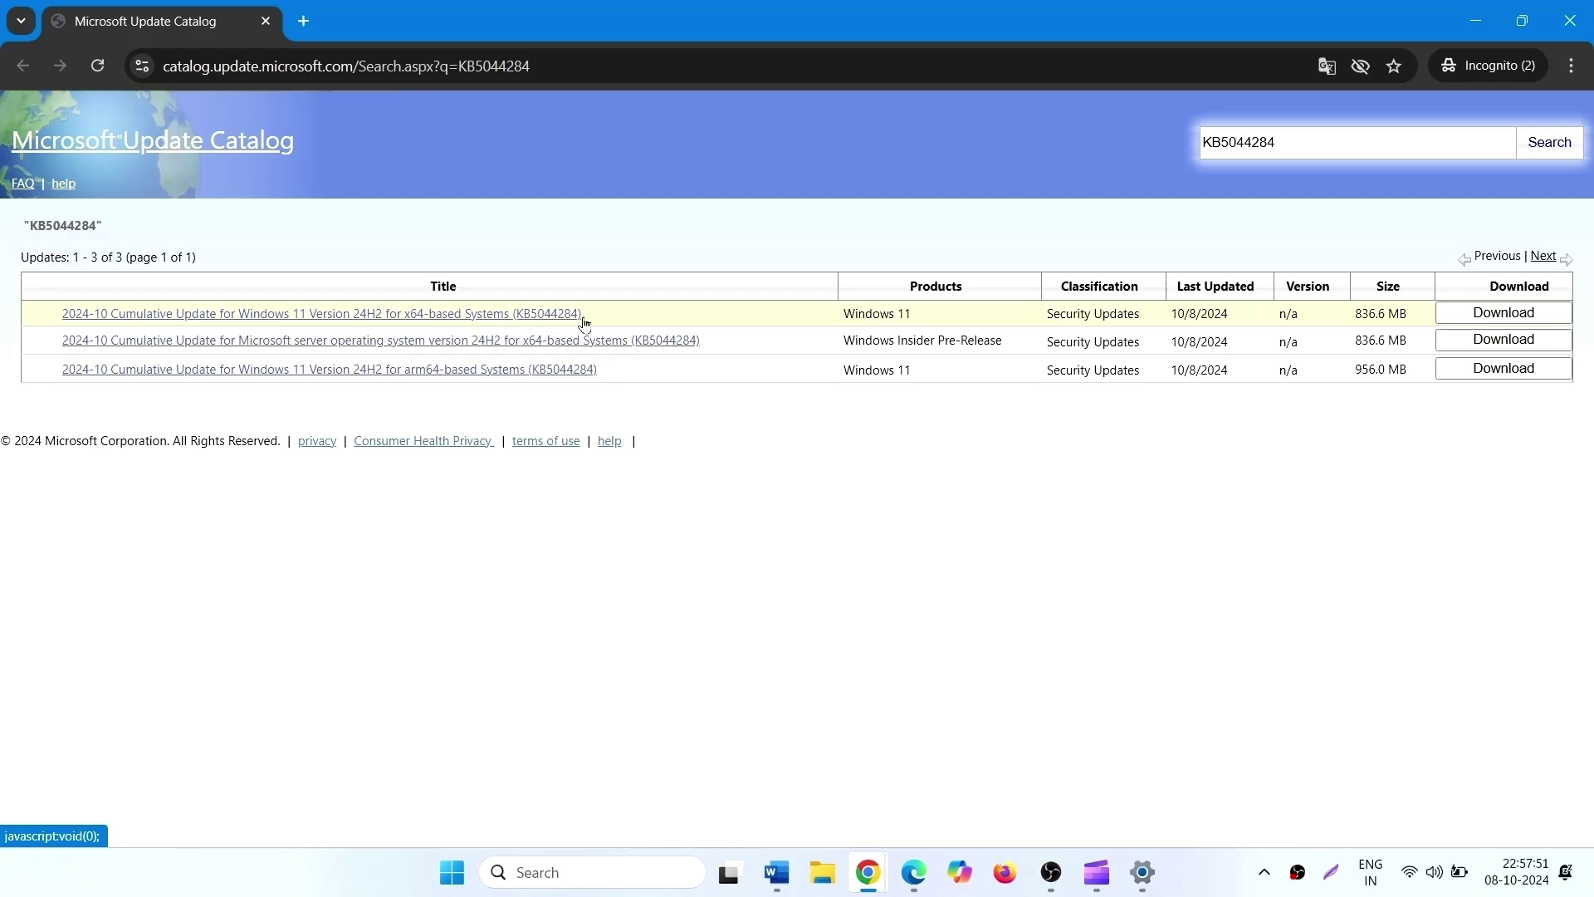
Save the KB5044284 and KB5043080 x64 .msu packages and check Chrome's download progress.
click(1503, 313)
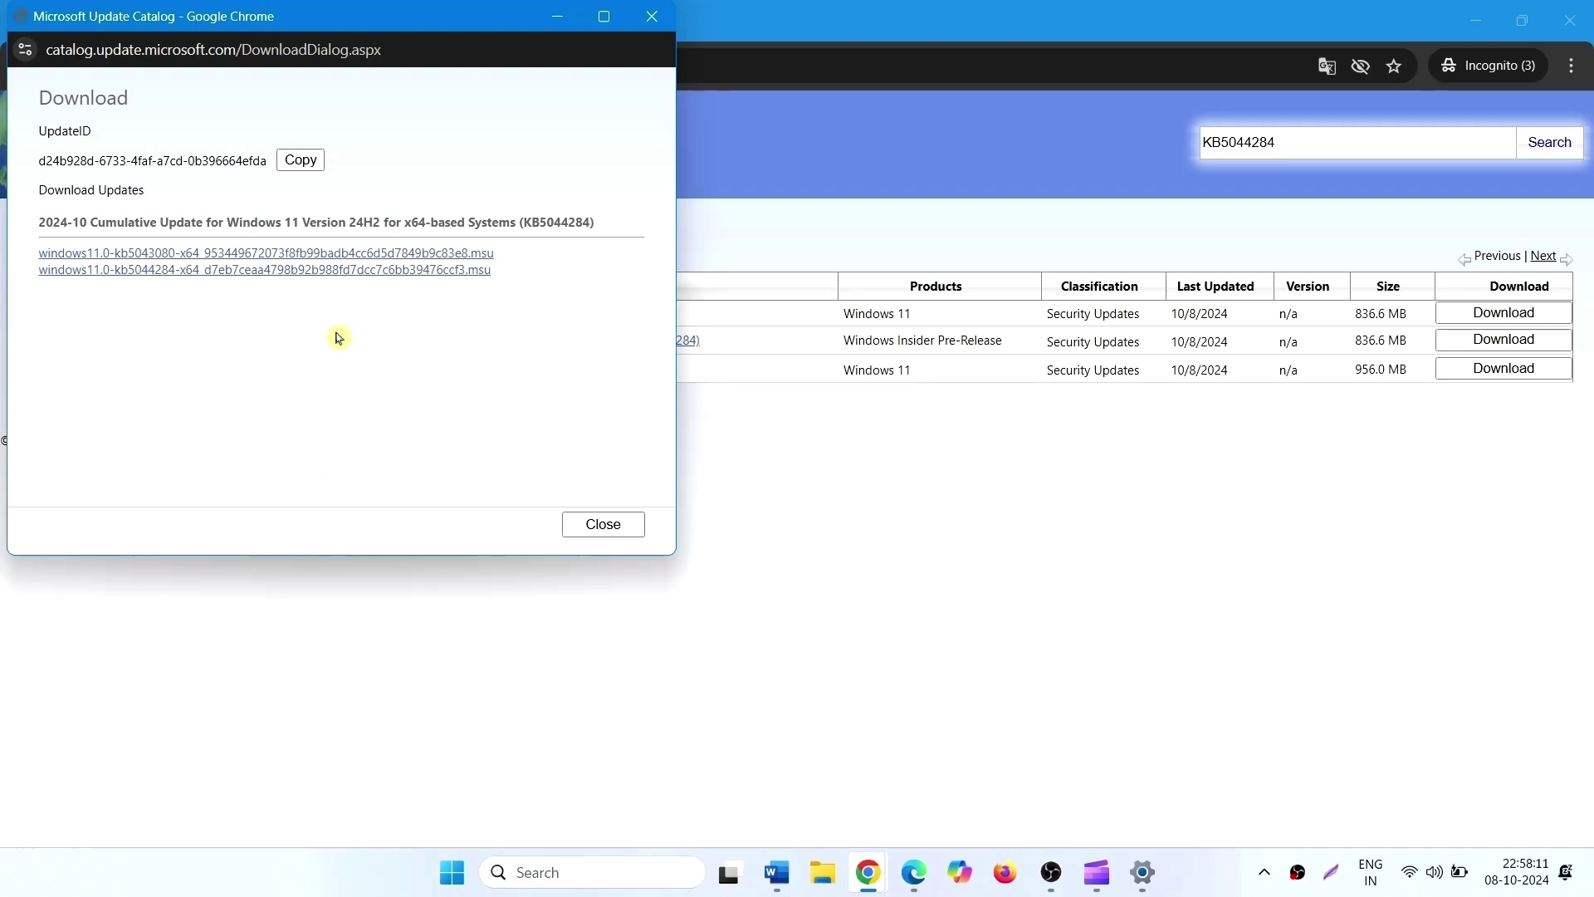
click(387, 253)
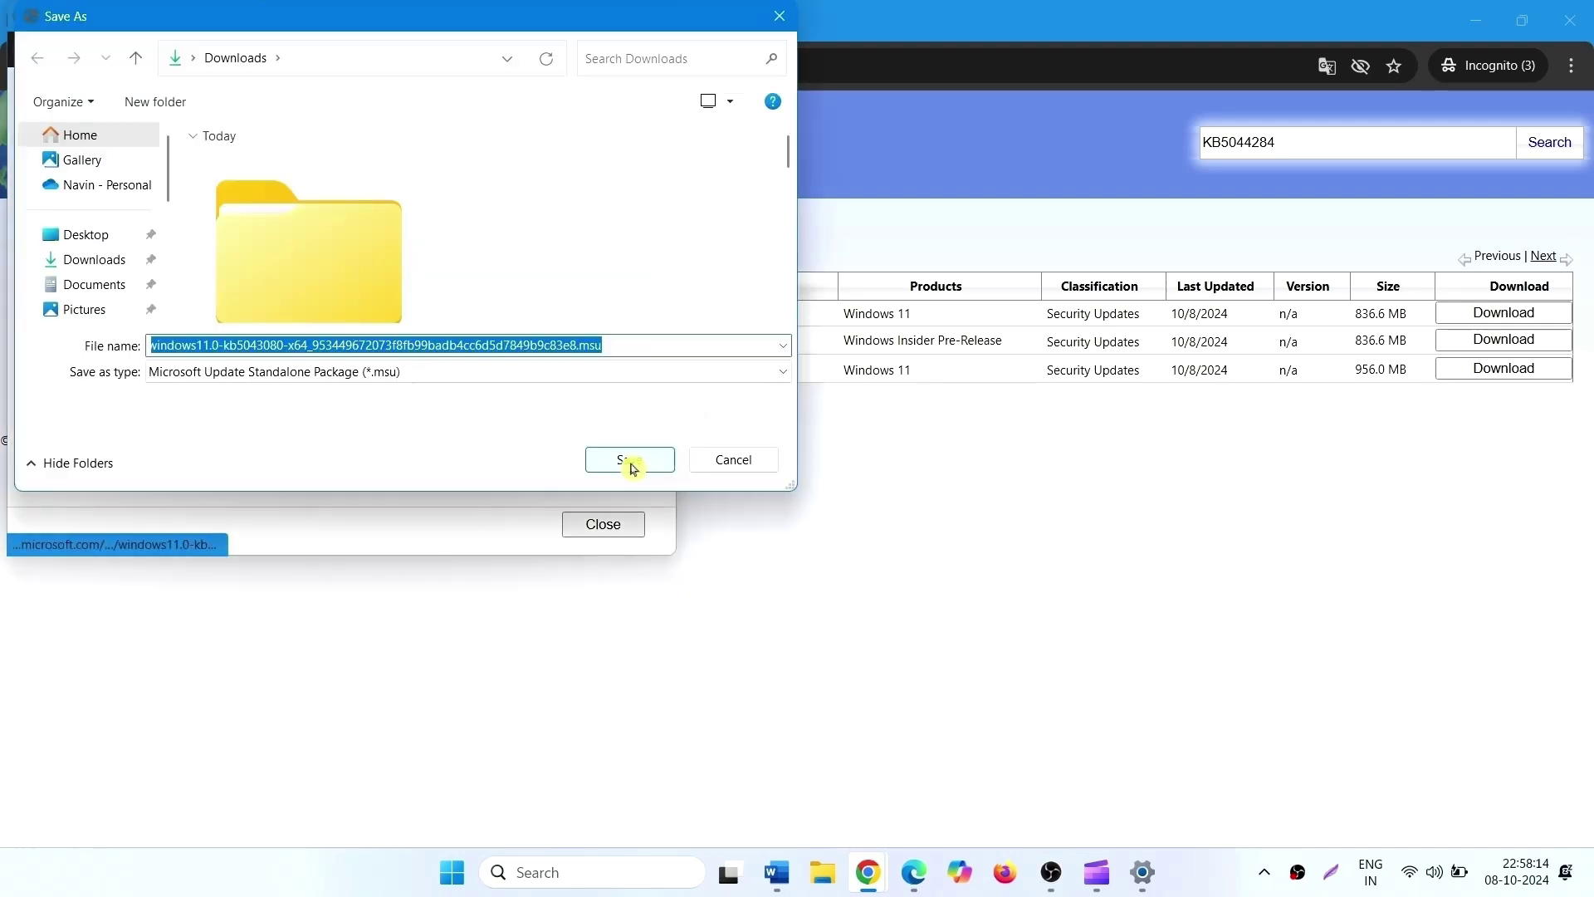
click(630, 464)
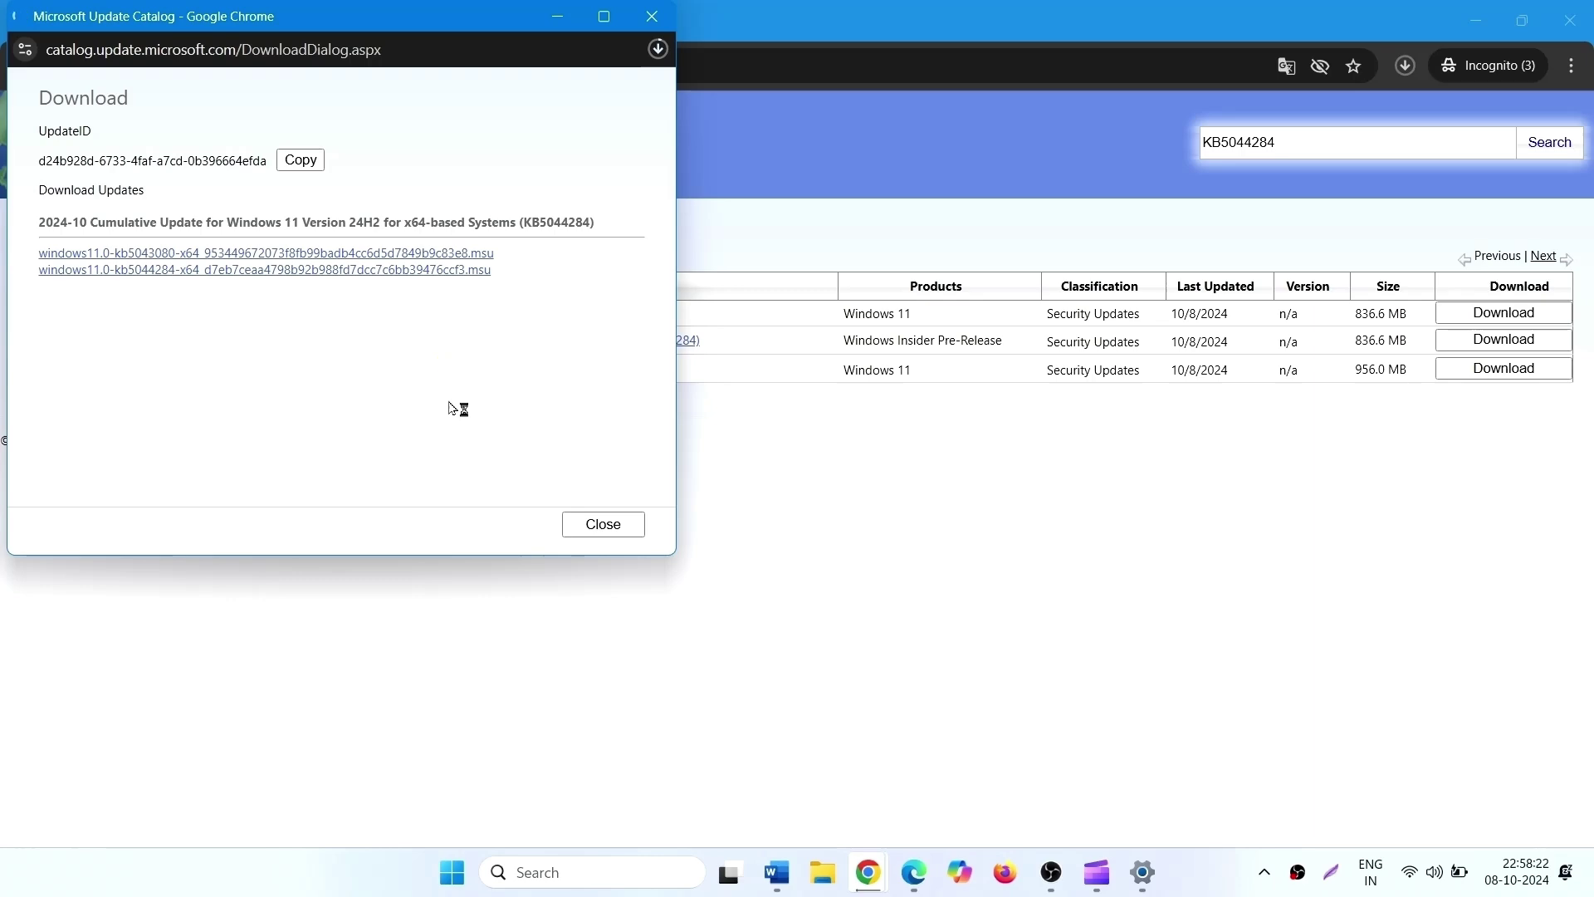
click(627, 460)
click(663, 47)
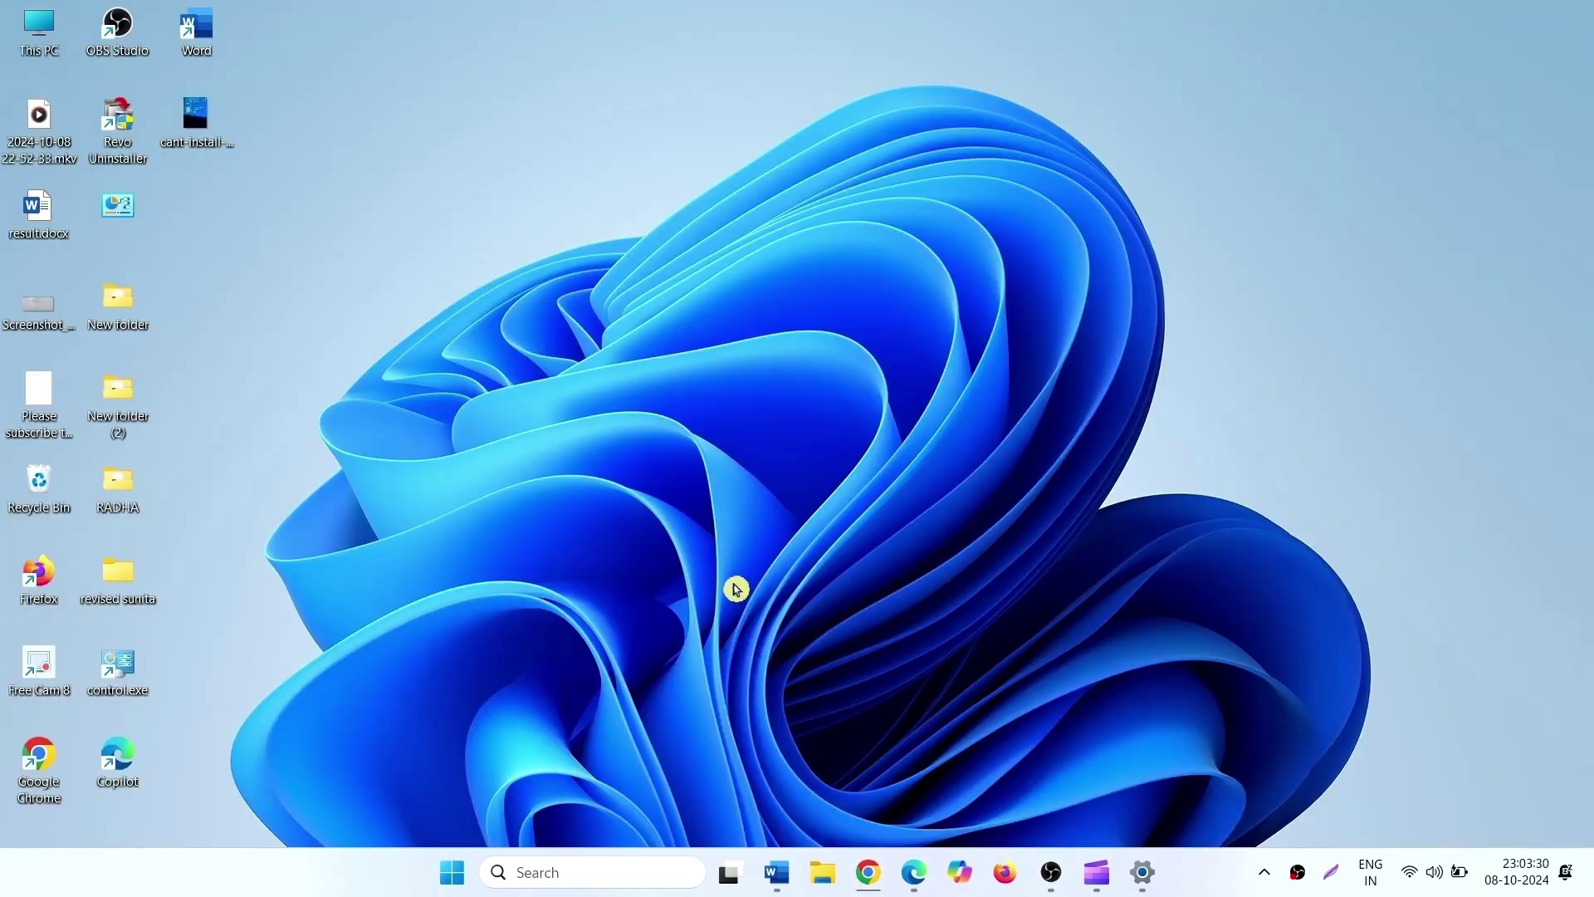
Open the KB5043080 package from Downloads, then dismiss its installer.
click(818, 878)
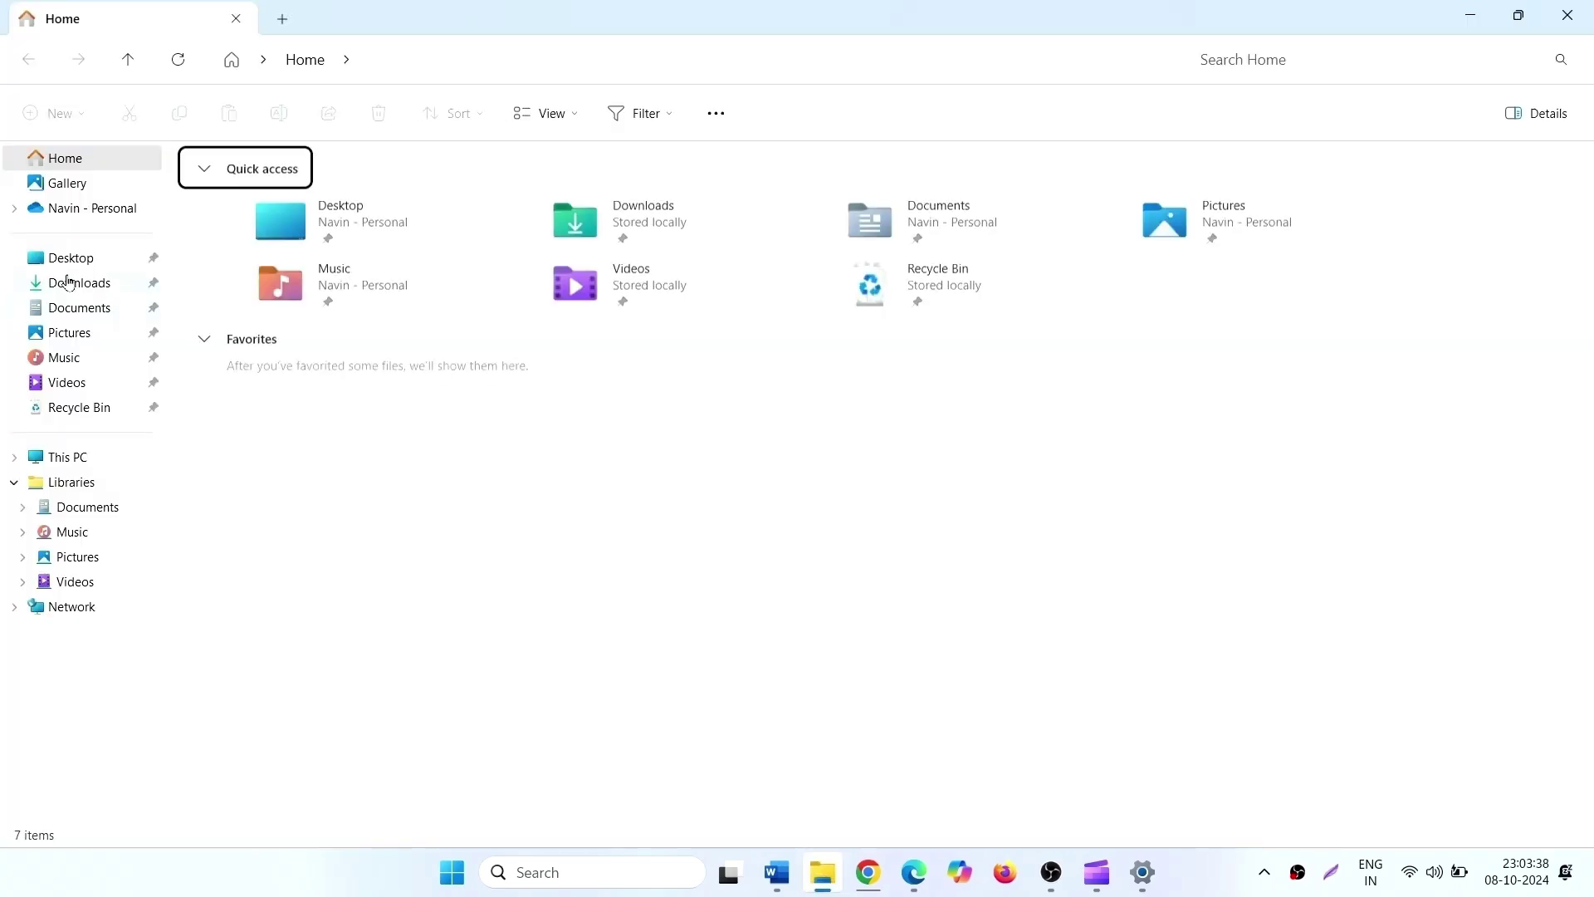
click(69, 282)
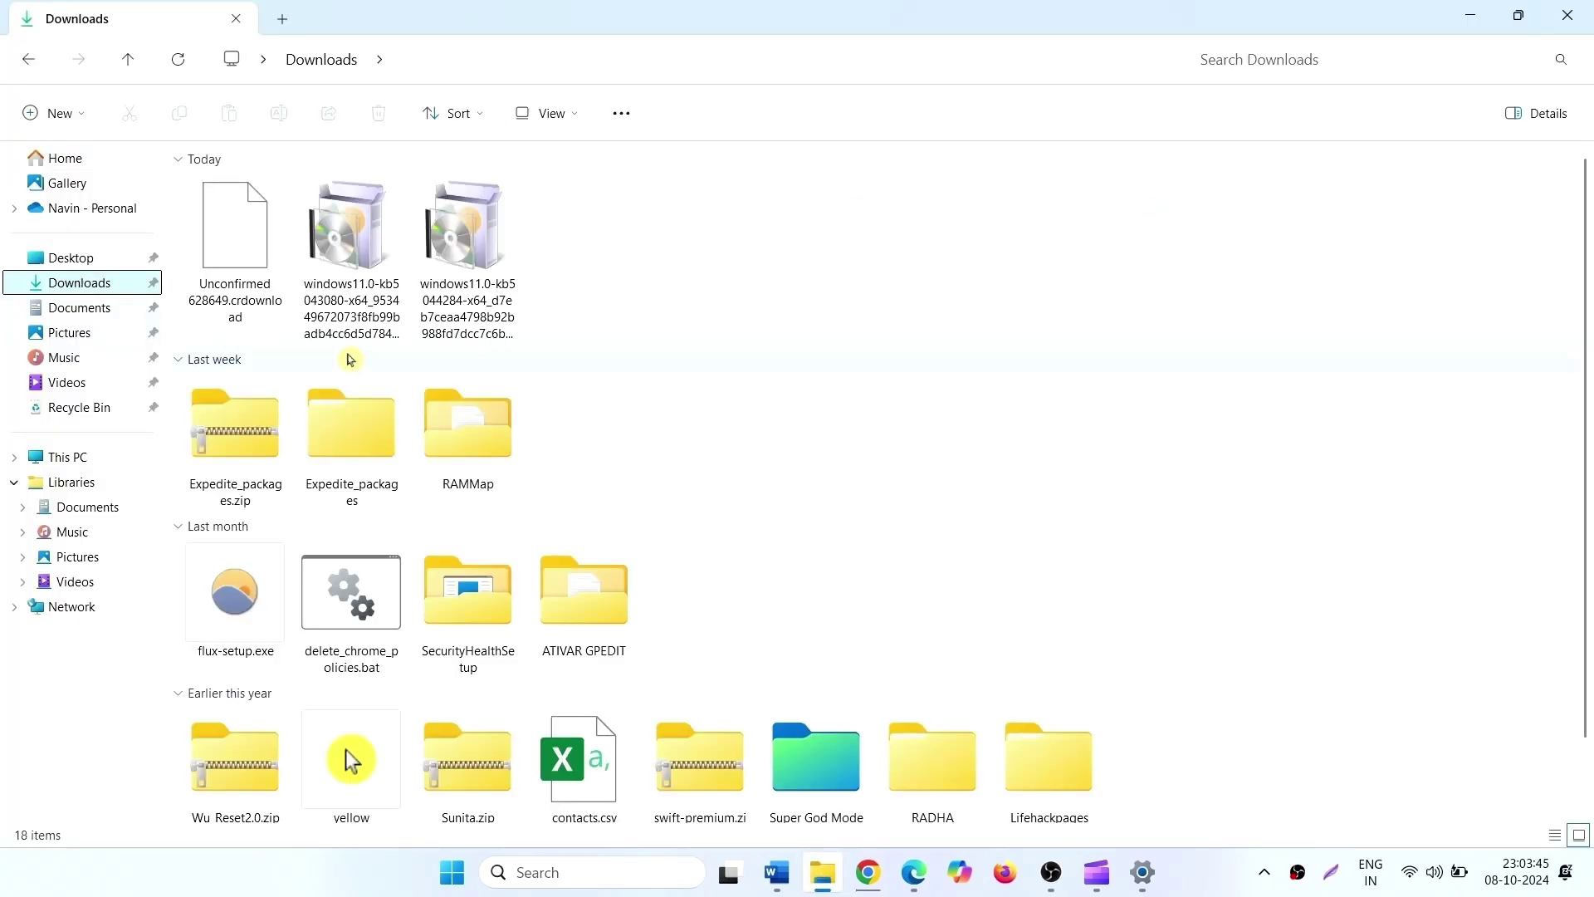
mouse_move(350, 255)
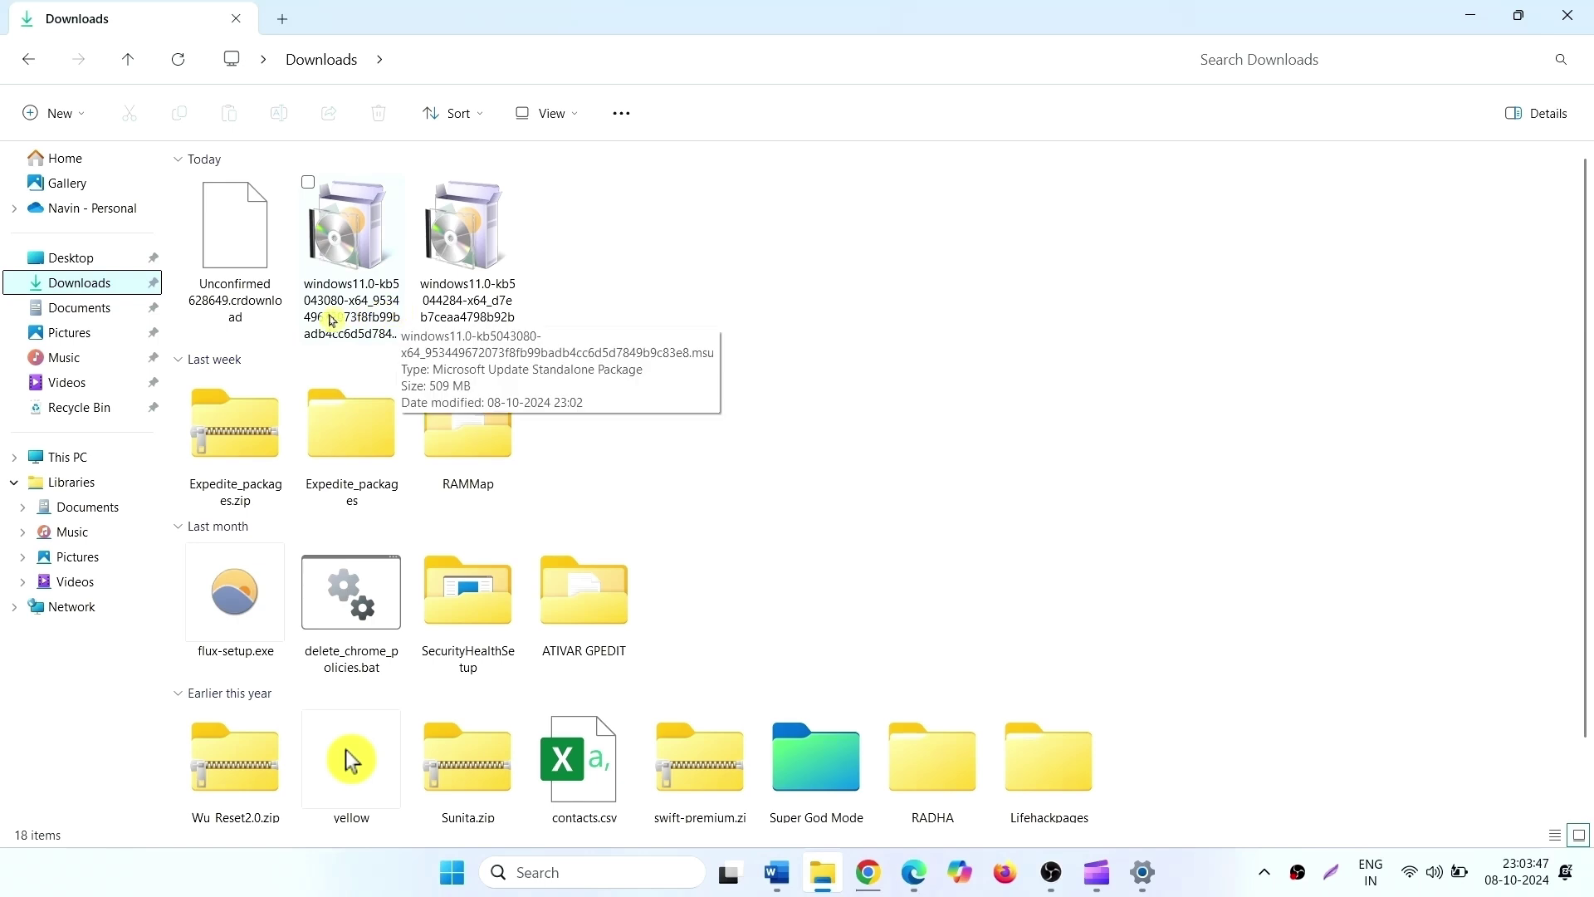
right_click(360, 250)
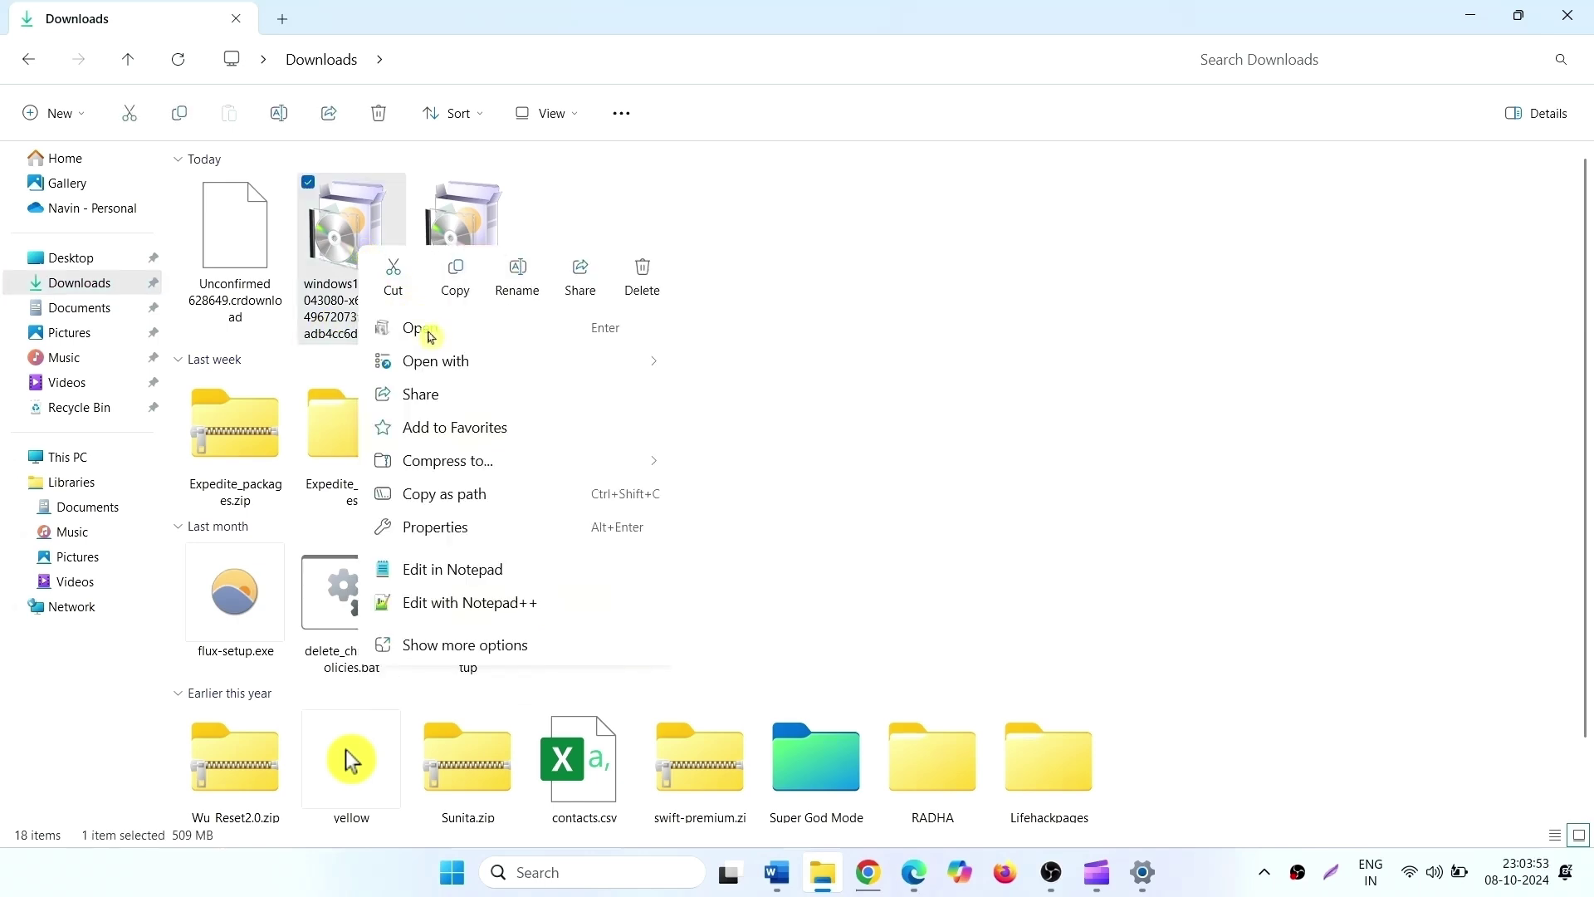
click(430, 338)
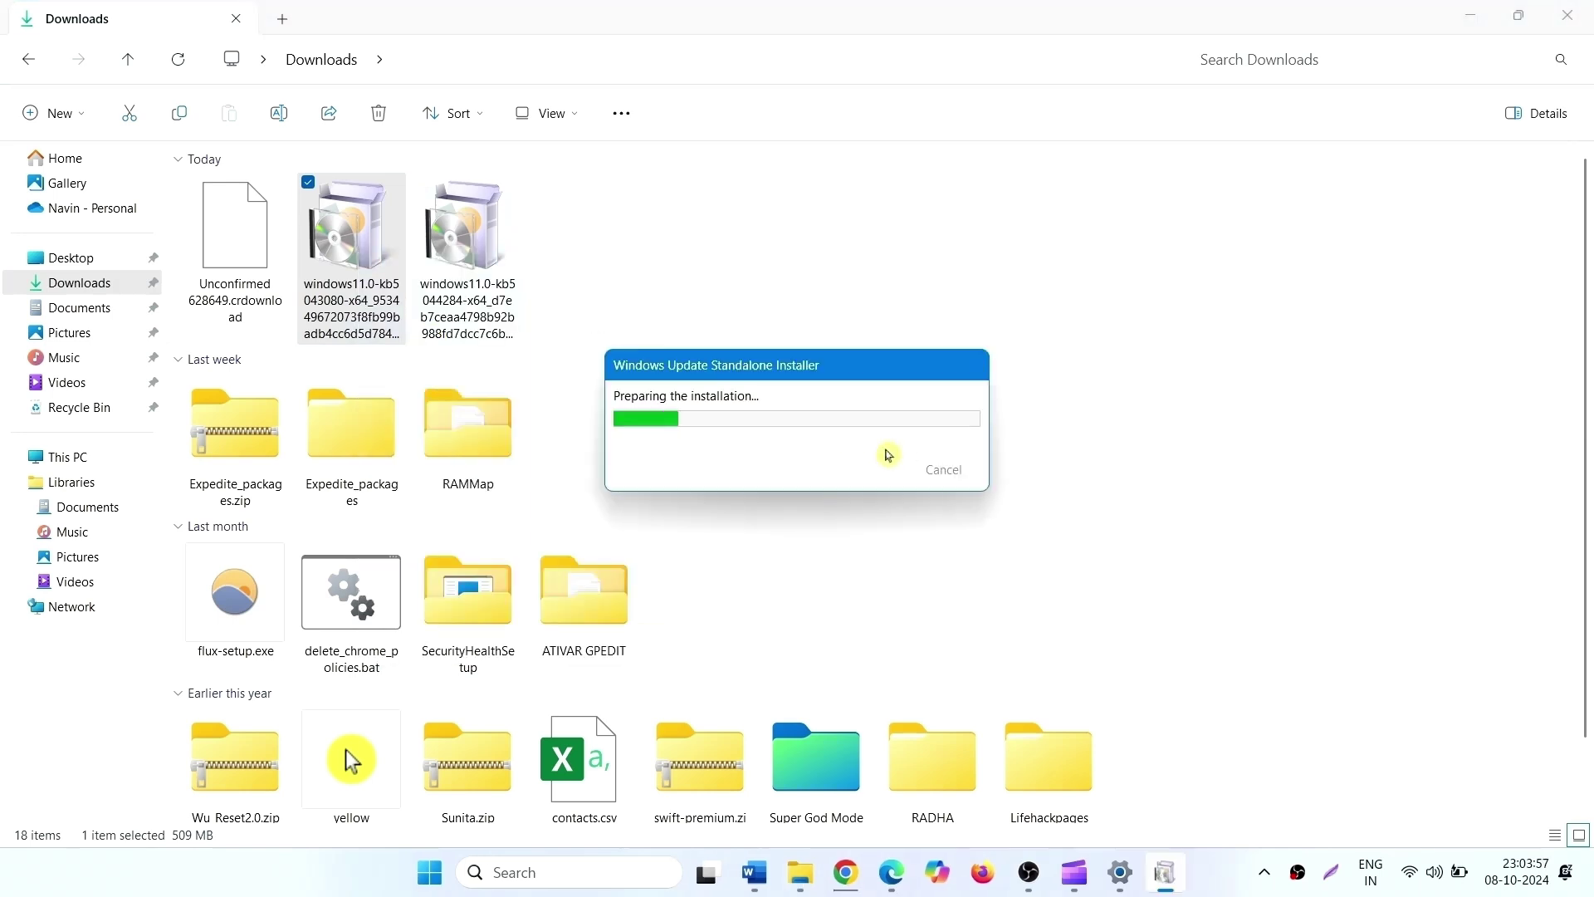
click(942, 470)
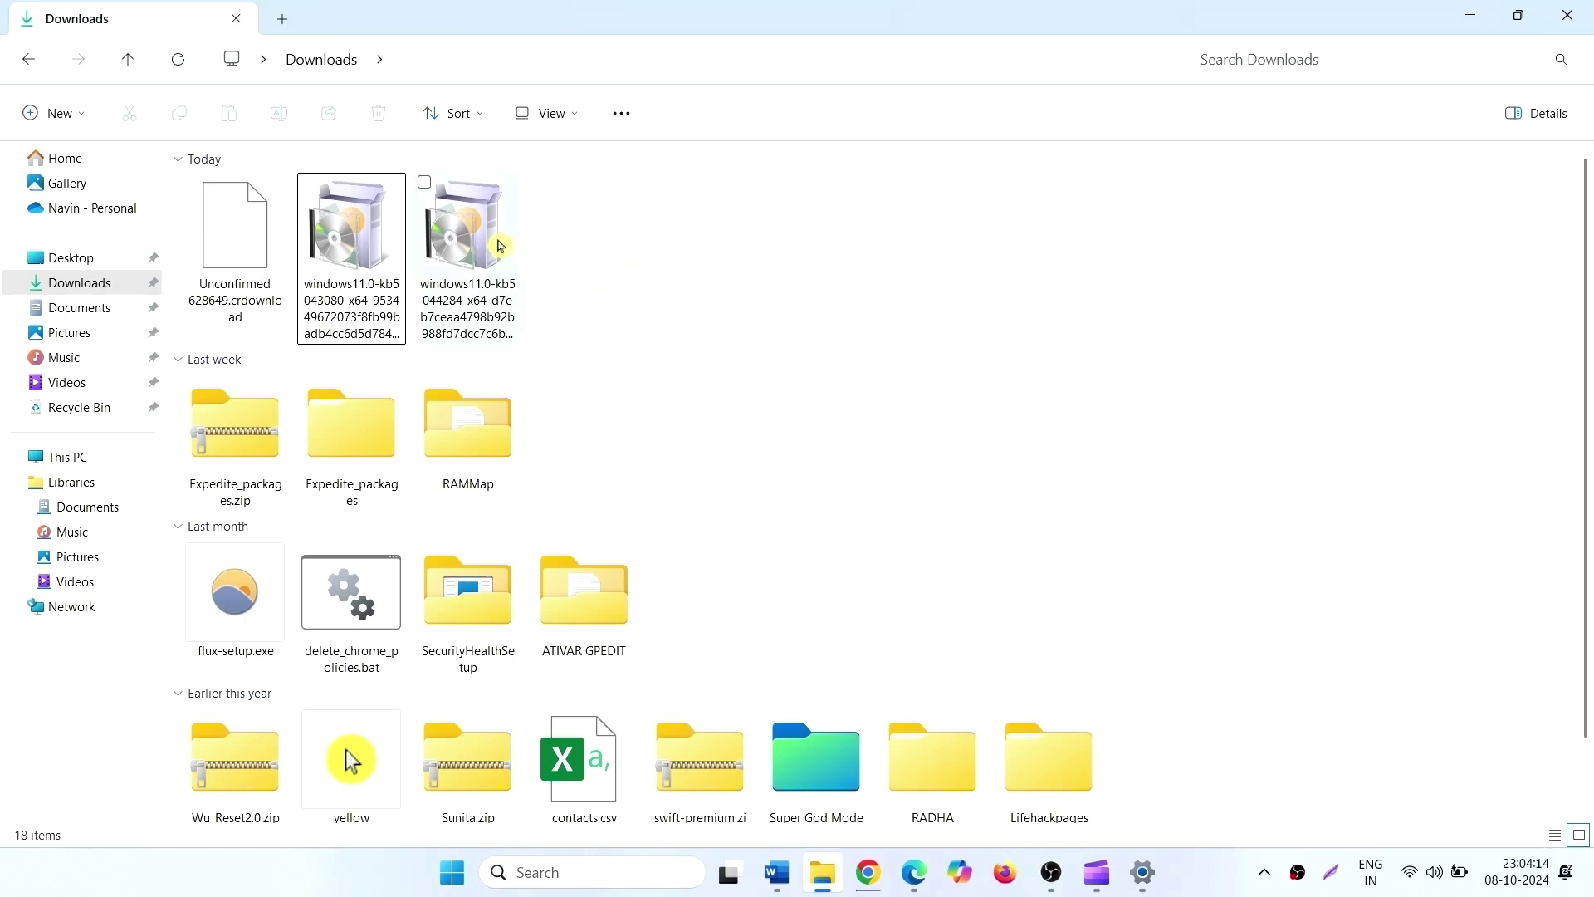
Open the KB5044284 package from the Downloads folder.
click(480, 240)
right_click(482, 239)
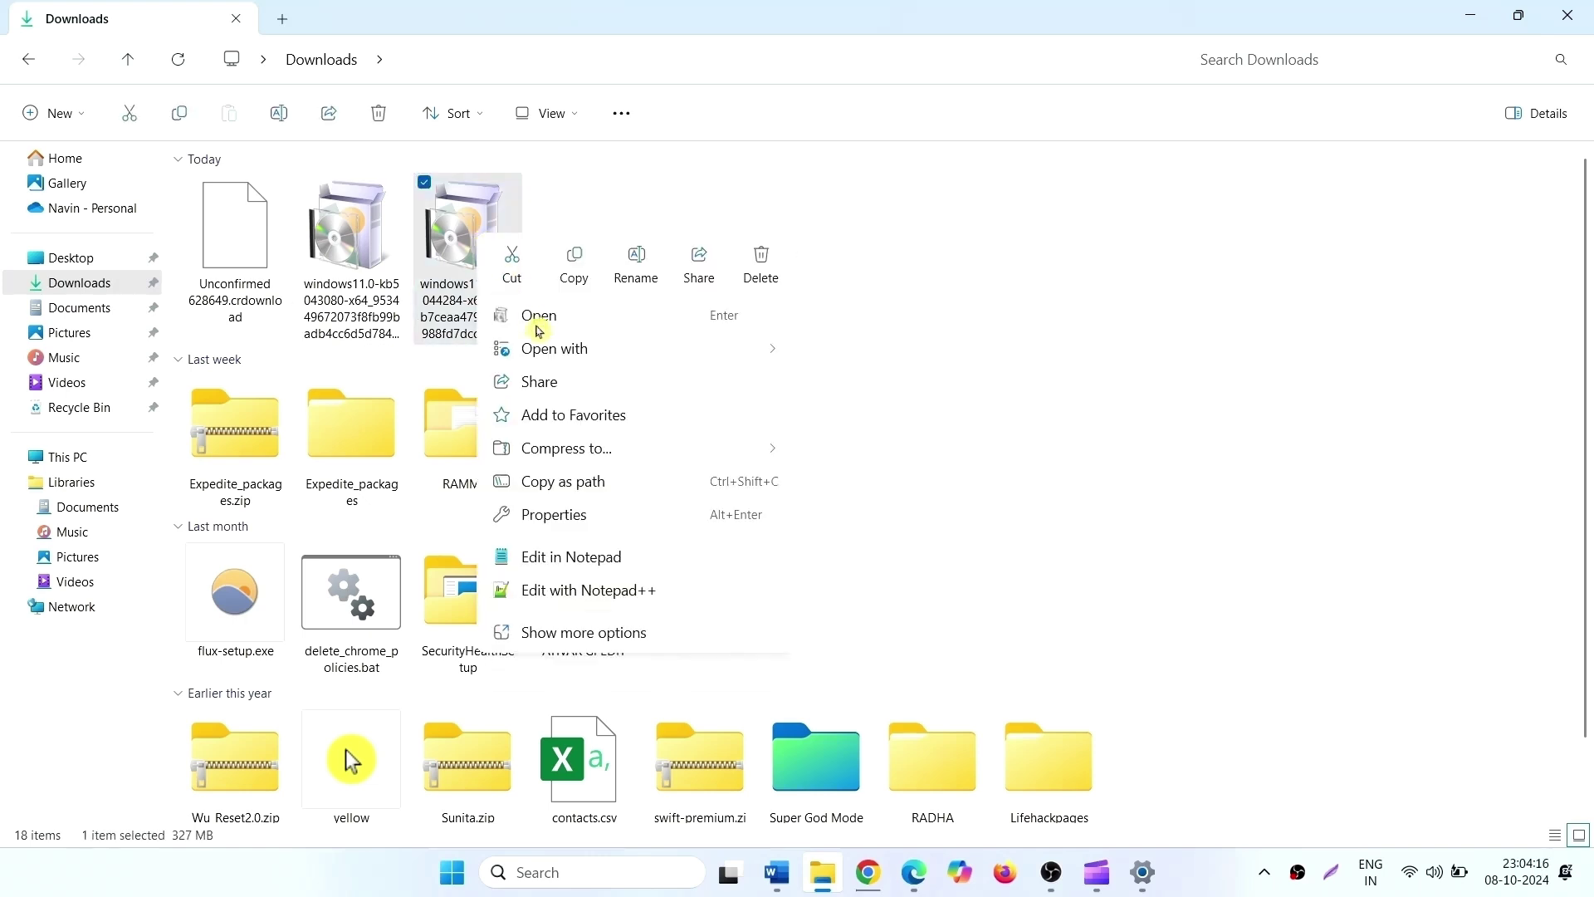
click(536, 330)
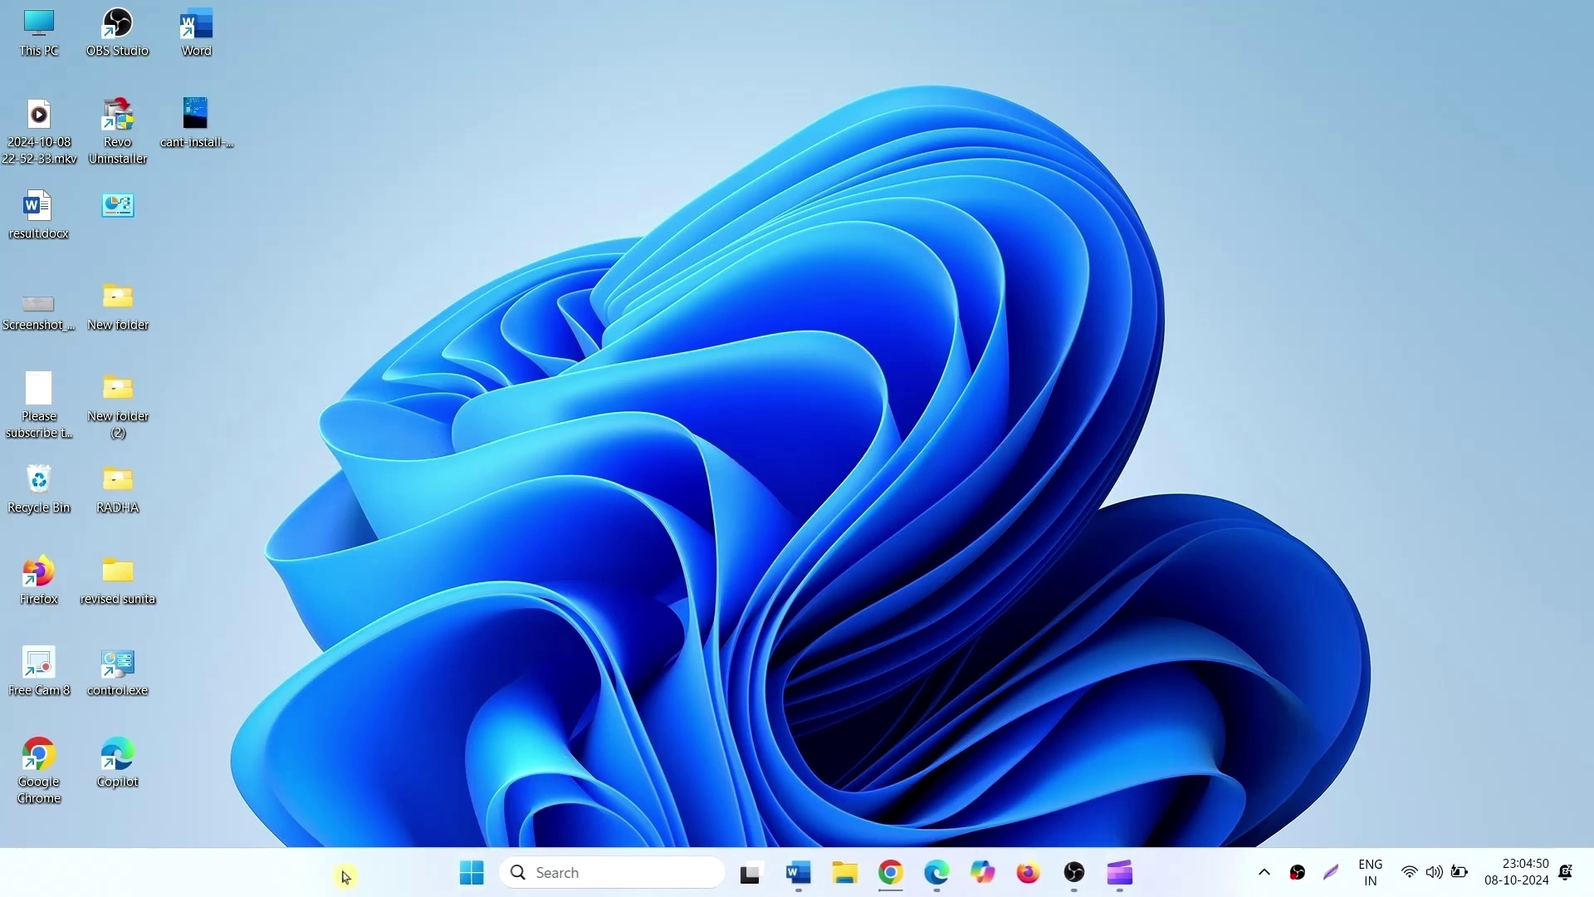
Go to Settings > System > Troubleshoot > Other troubleshooters, then minimize Settings.
click(474, 872)
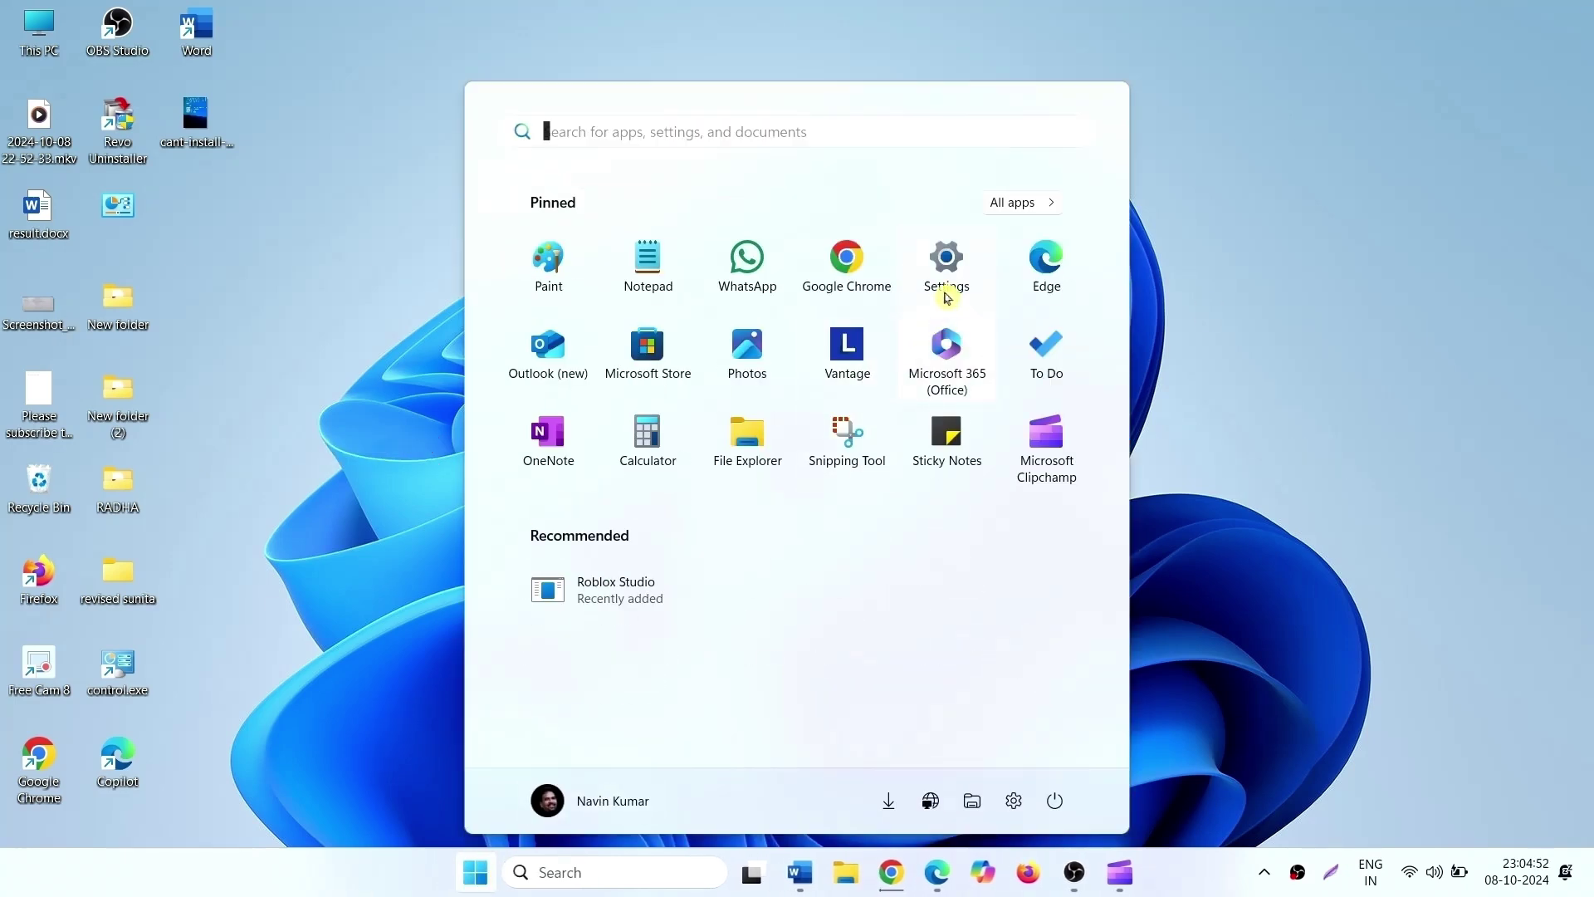
click(946, 287)
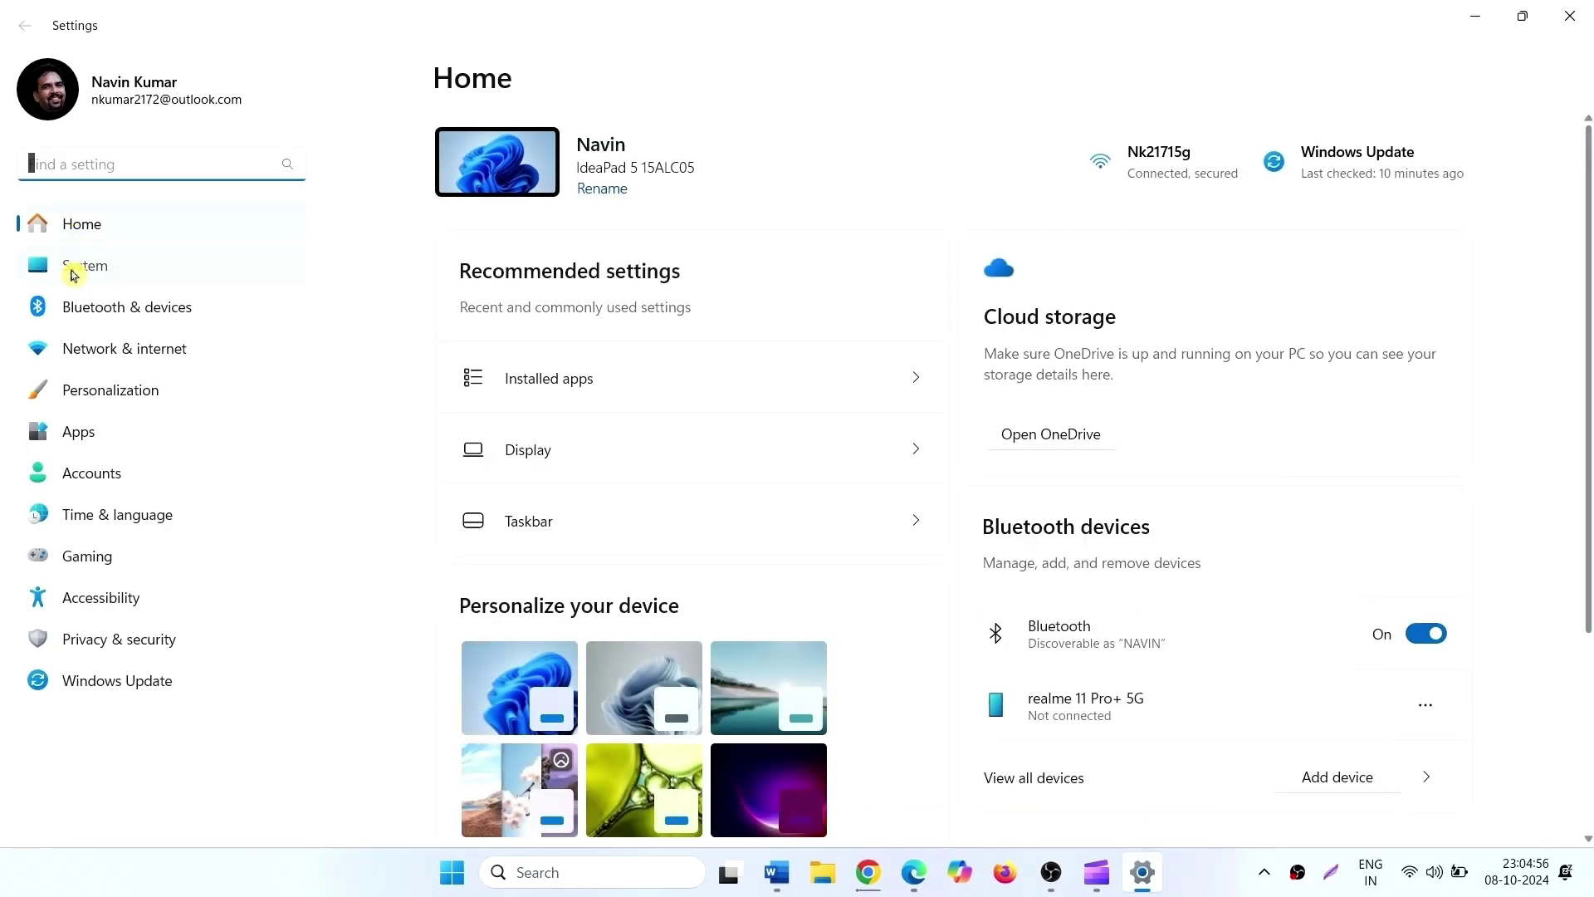
click(78, 266)
scroll(746, 437, down, 3)
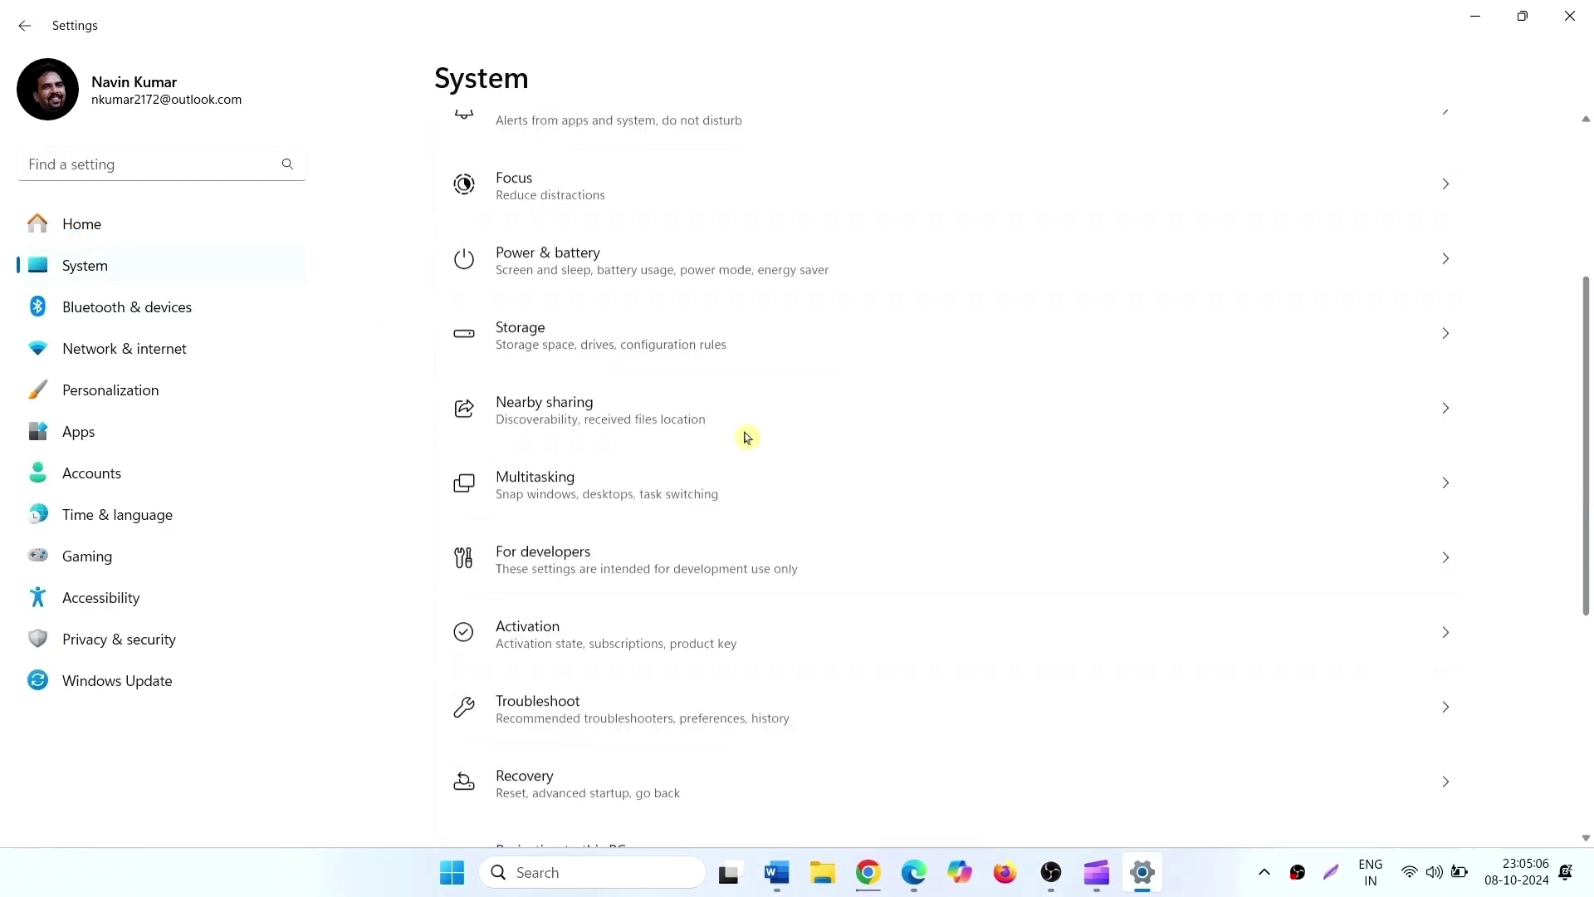
scroll(746, 437, down, 1)
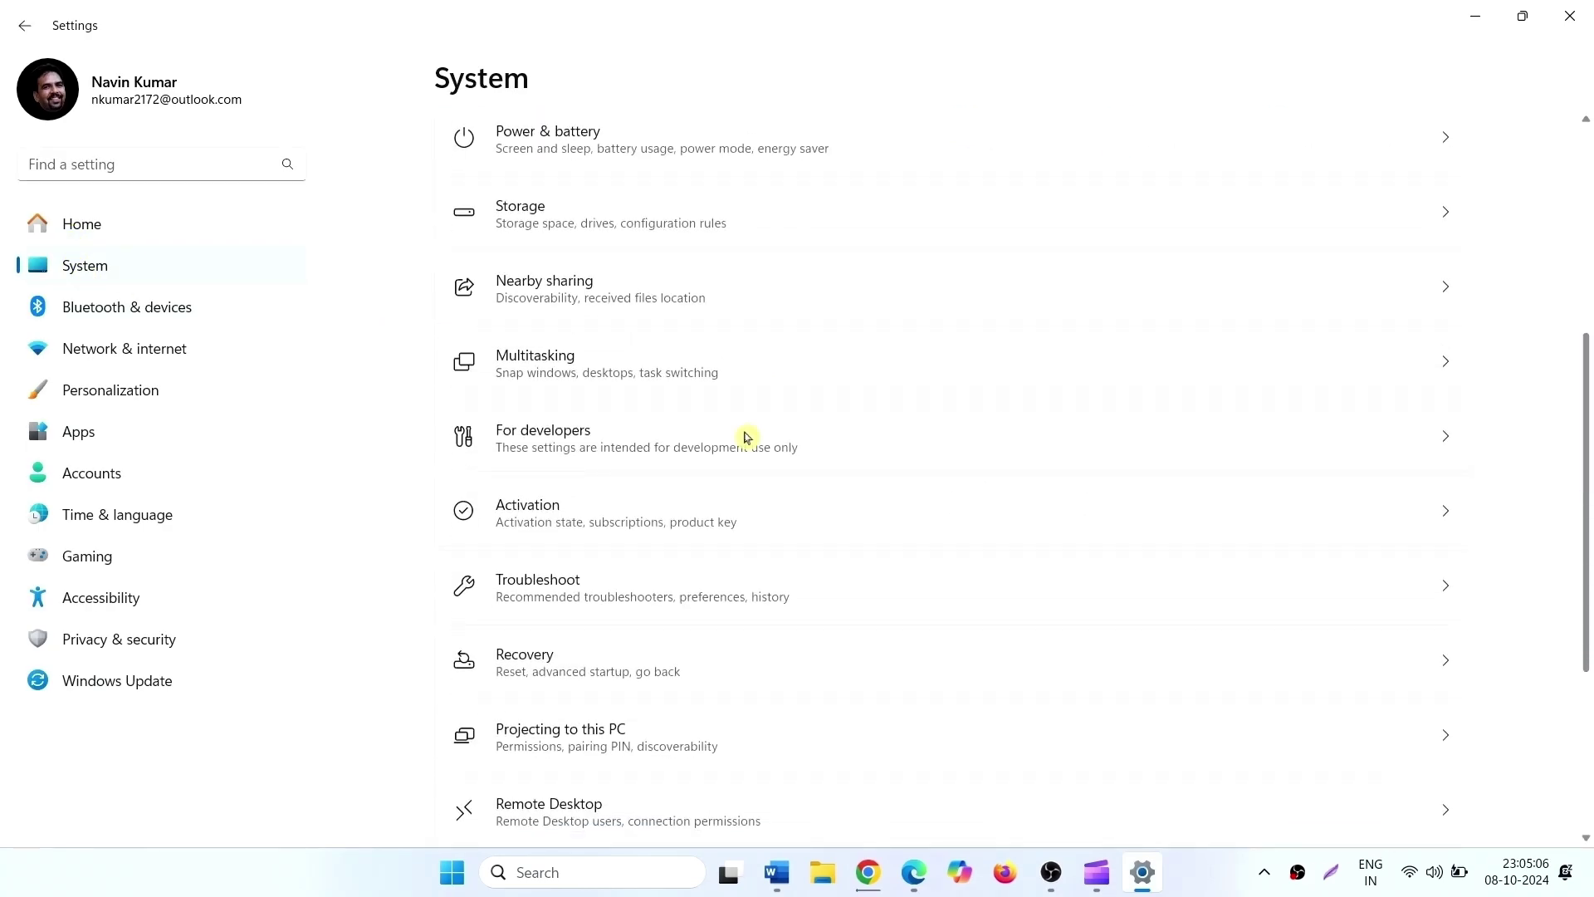
click(571, 593)
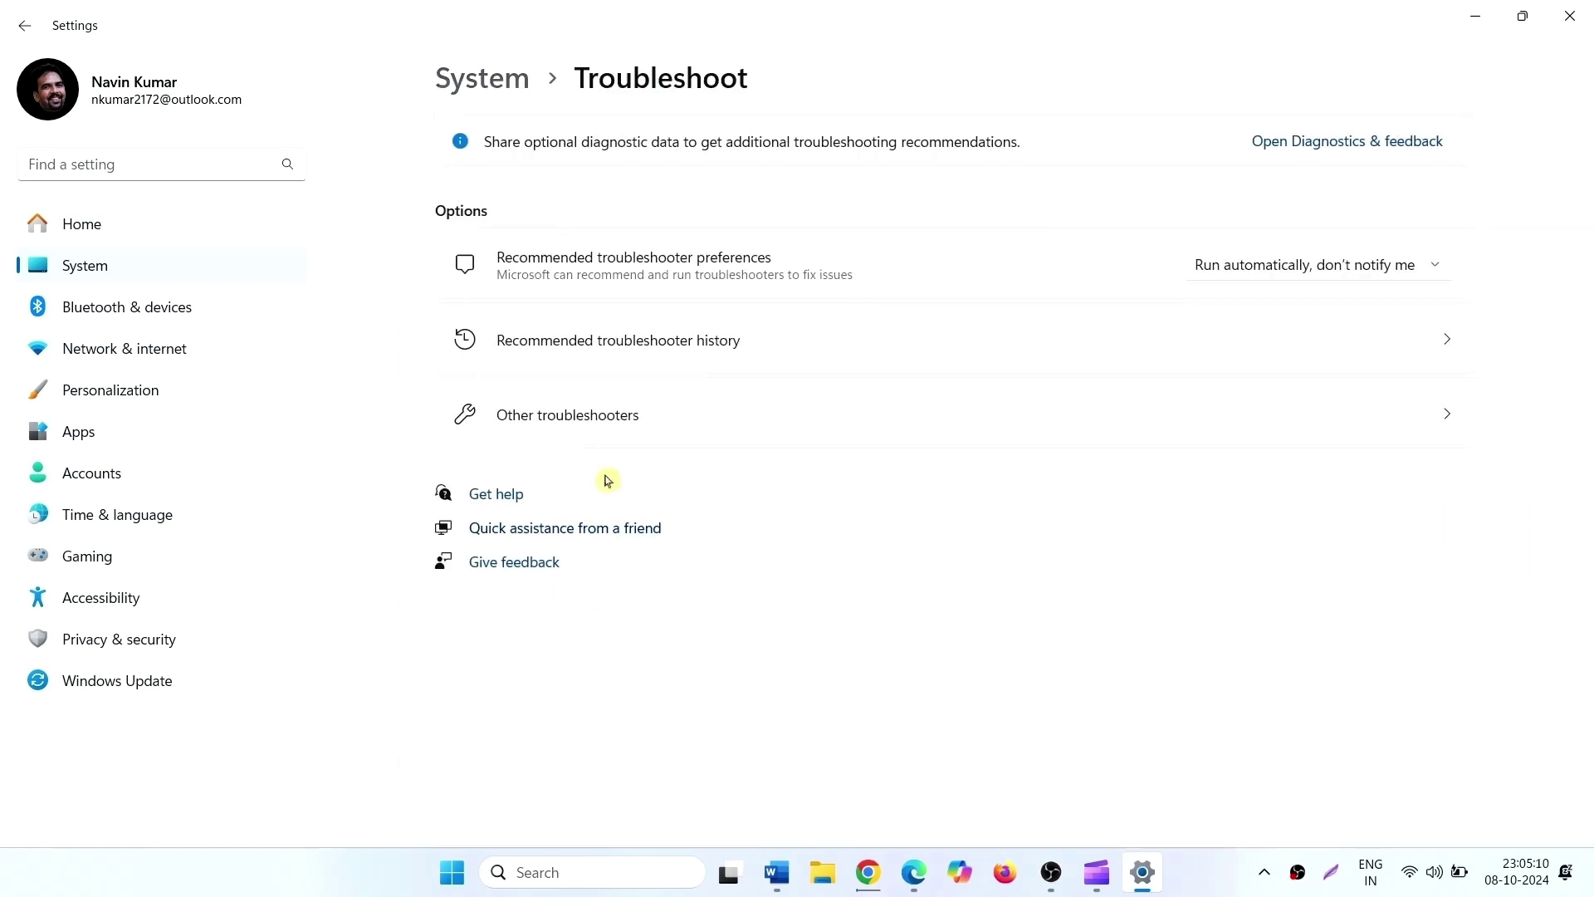
click(657, 423)
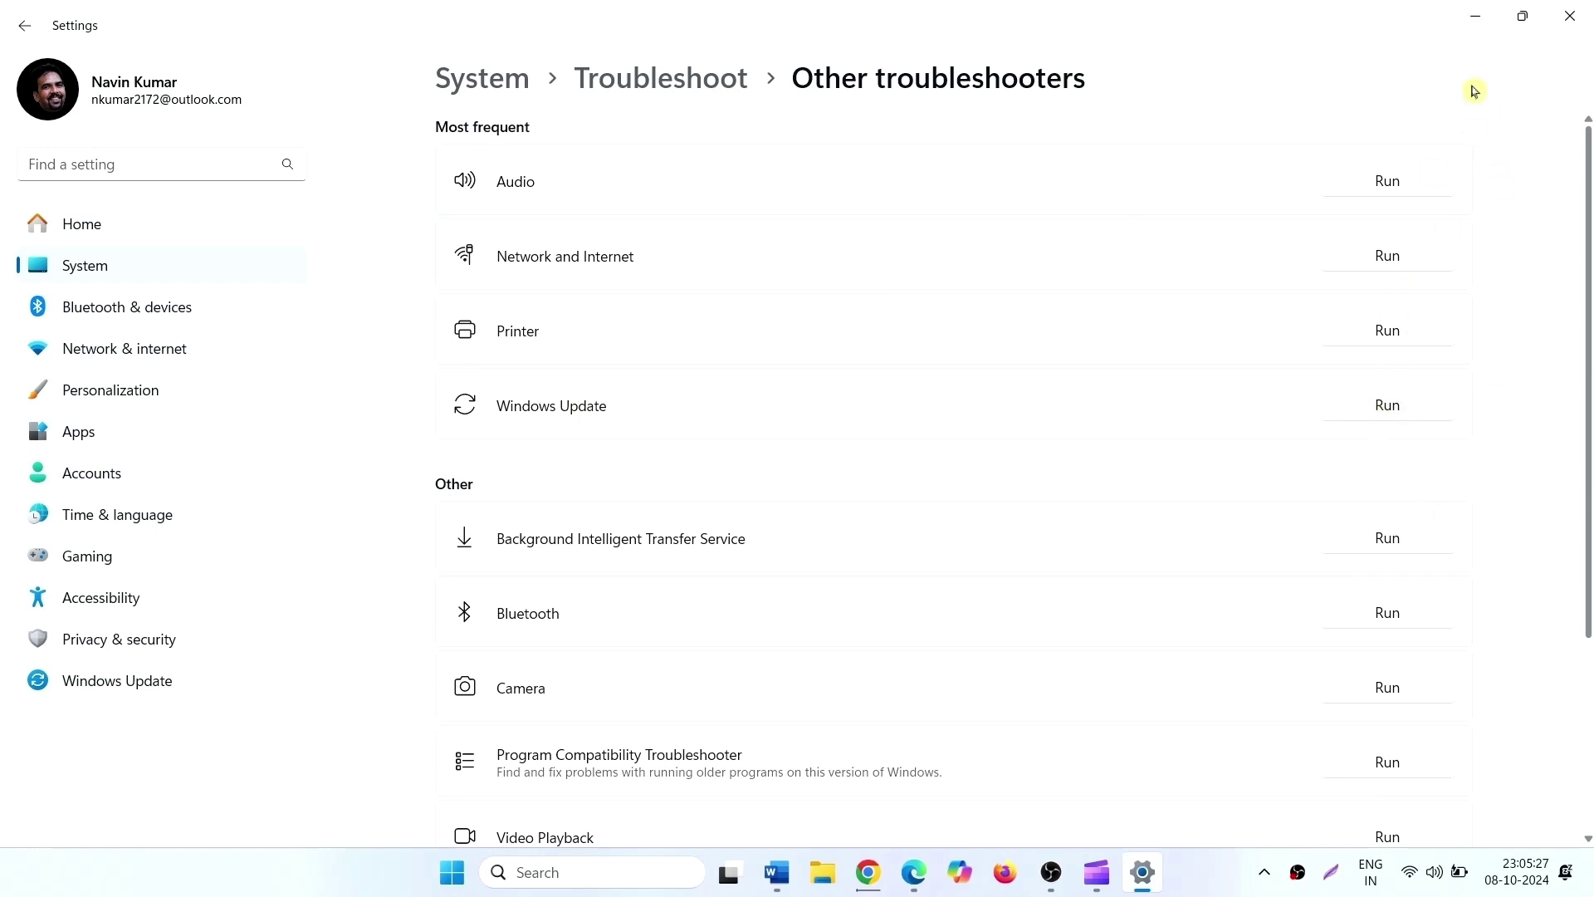
click(1475, 16)
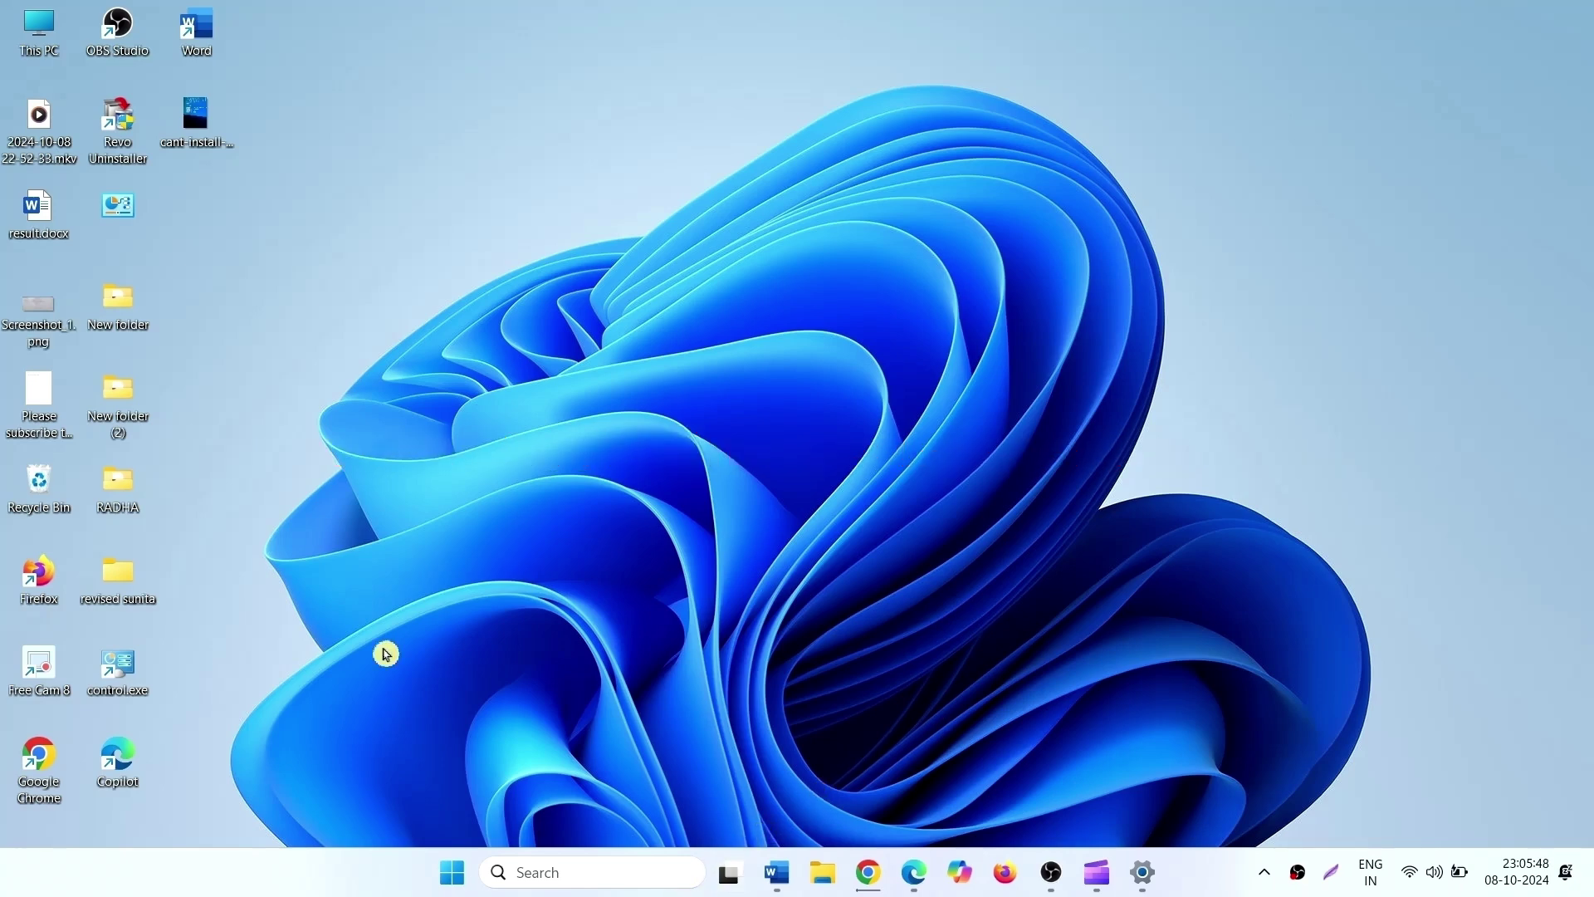
Open an administrator Command Prompt and arrange it beside the Notepad notes.
click(549, 872)
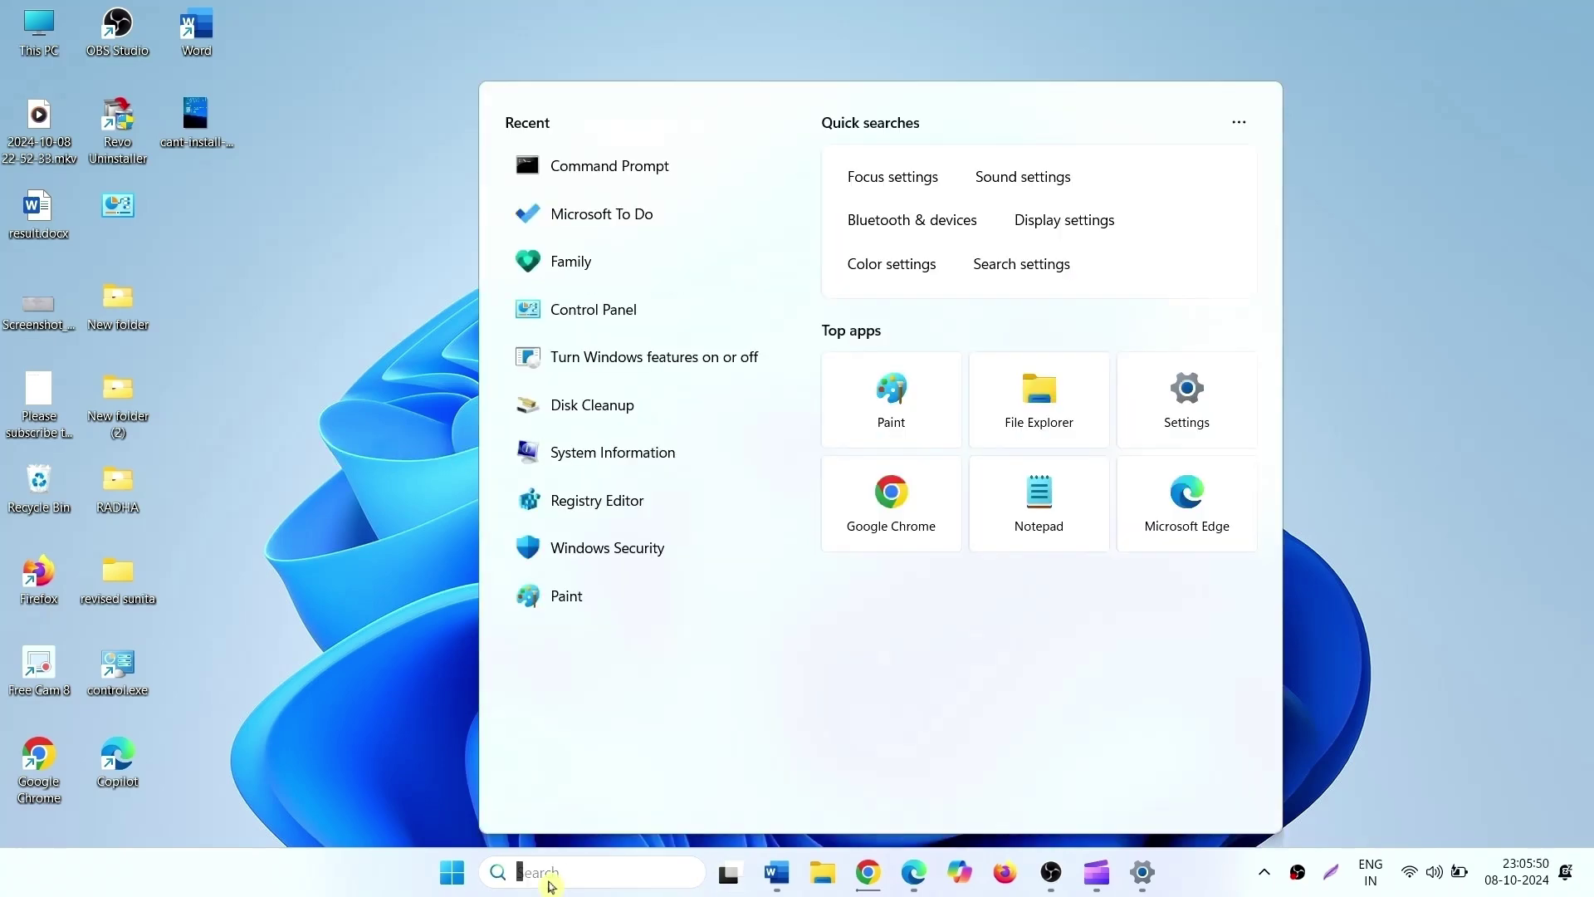
text(cmd)
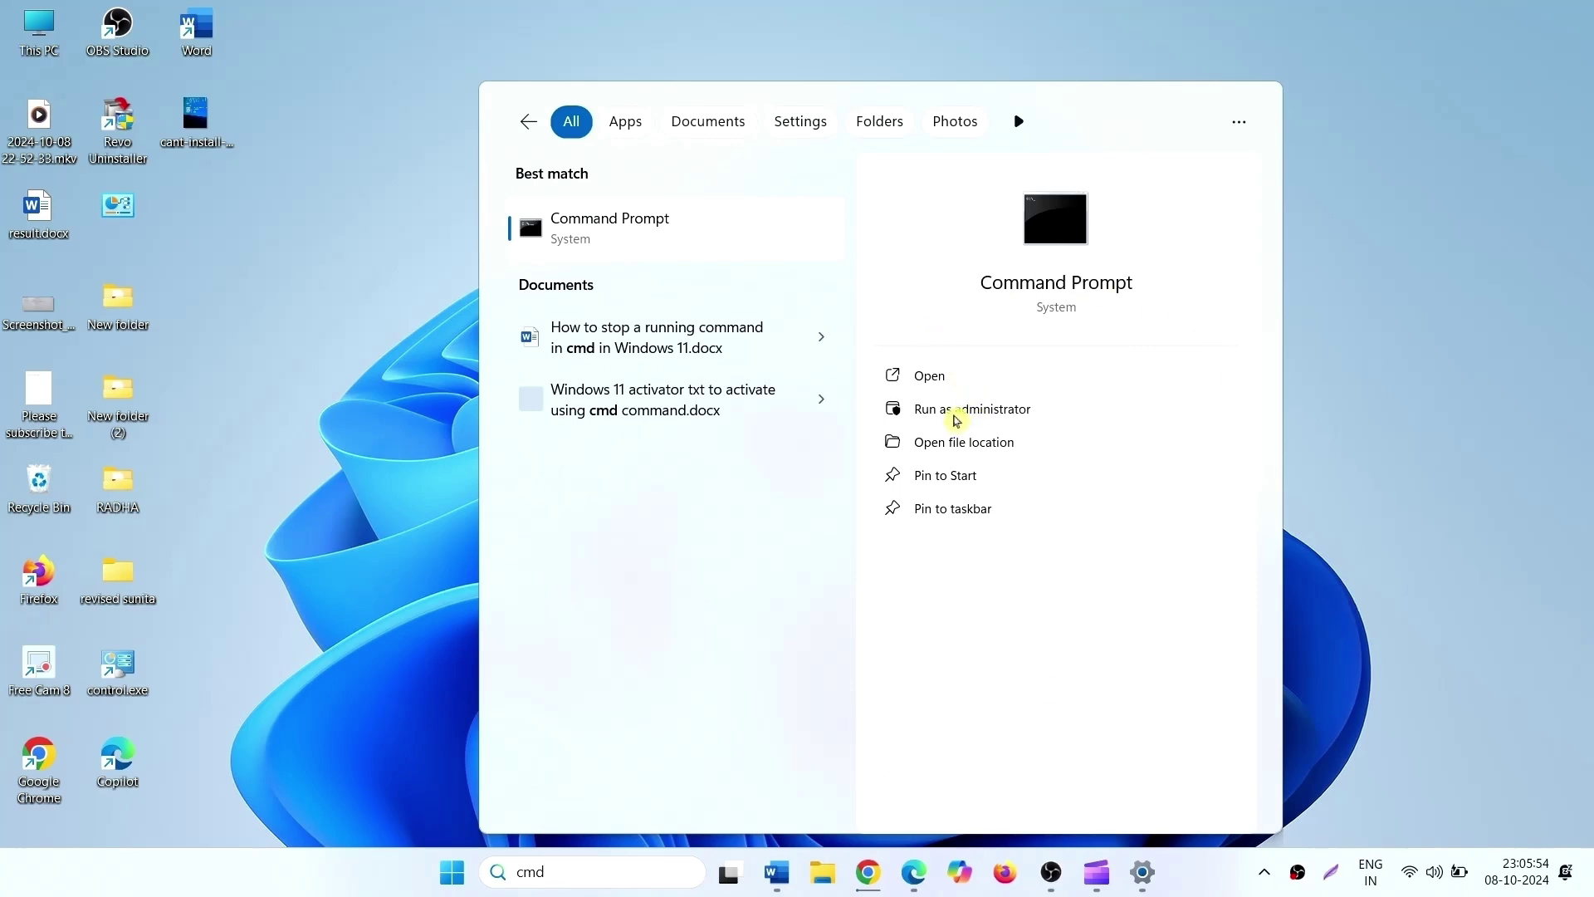
click(955, 409)
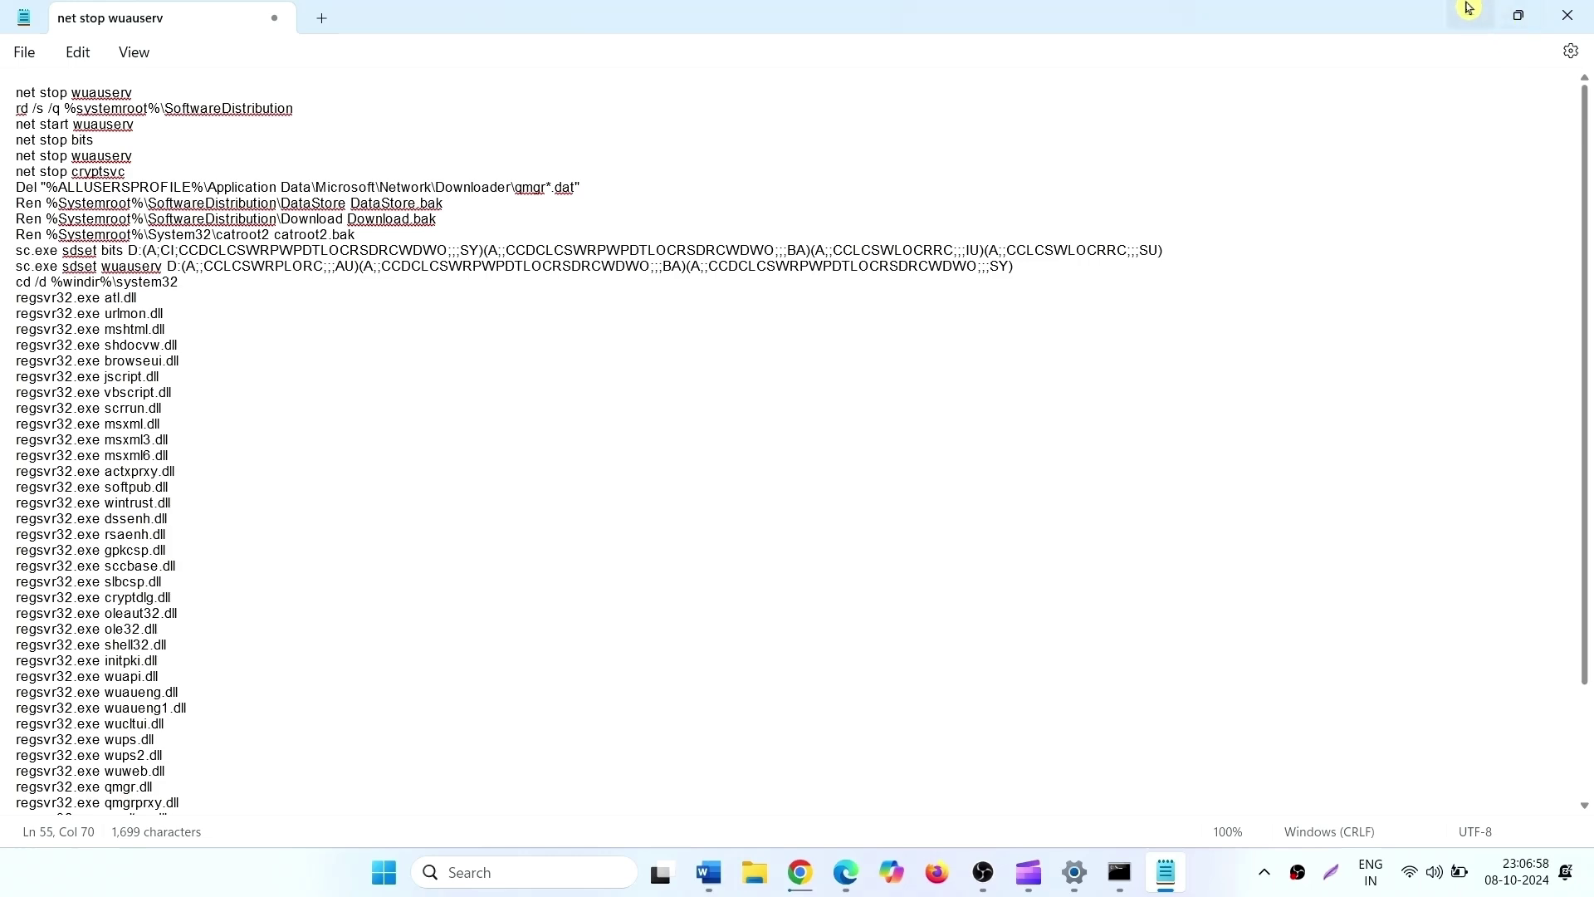
click(1512, 20)
drag(708, 129, 1364, 110)
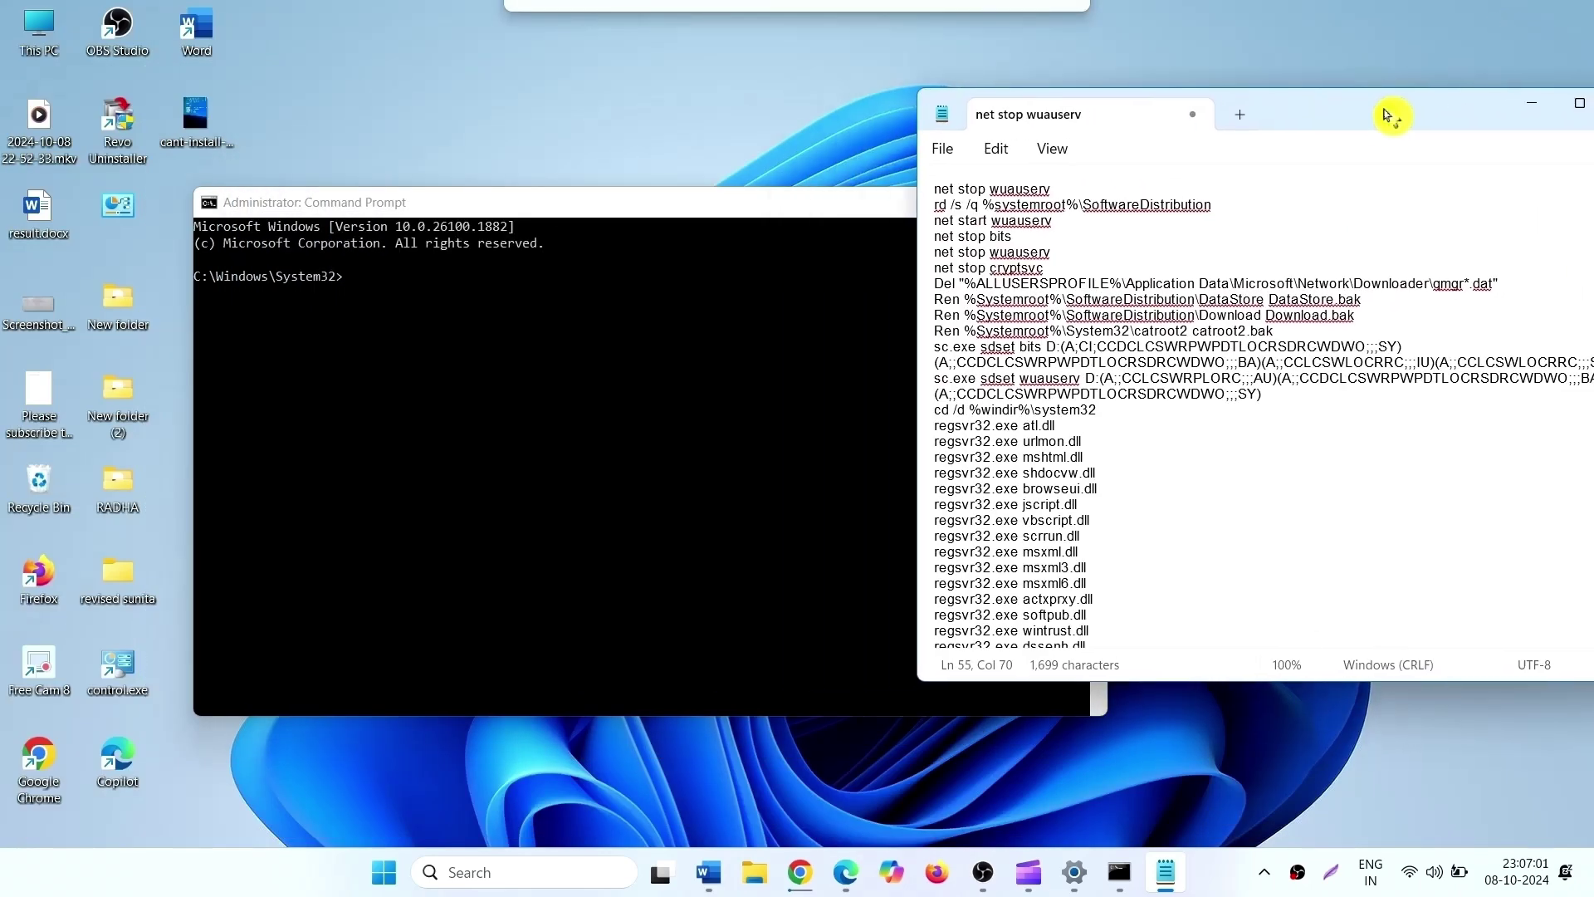
drag(749, 207, 602, 119)
click(944, 267)
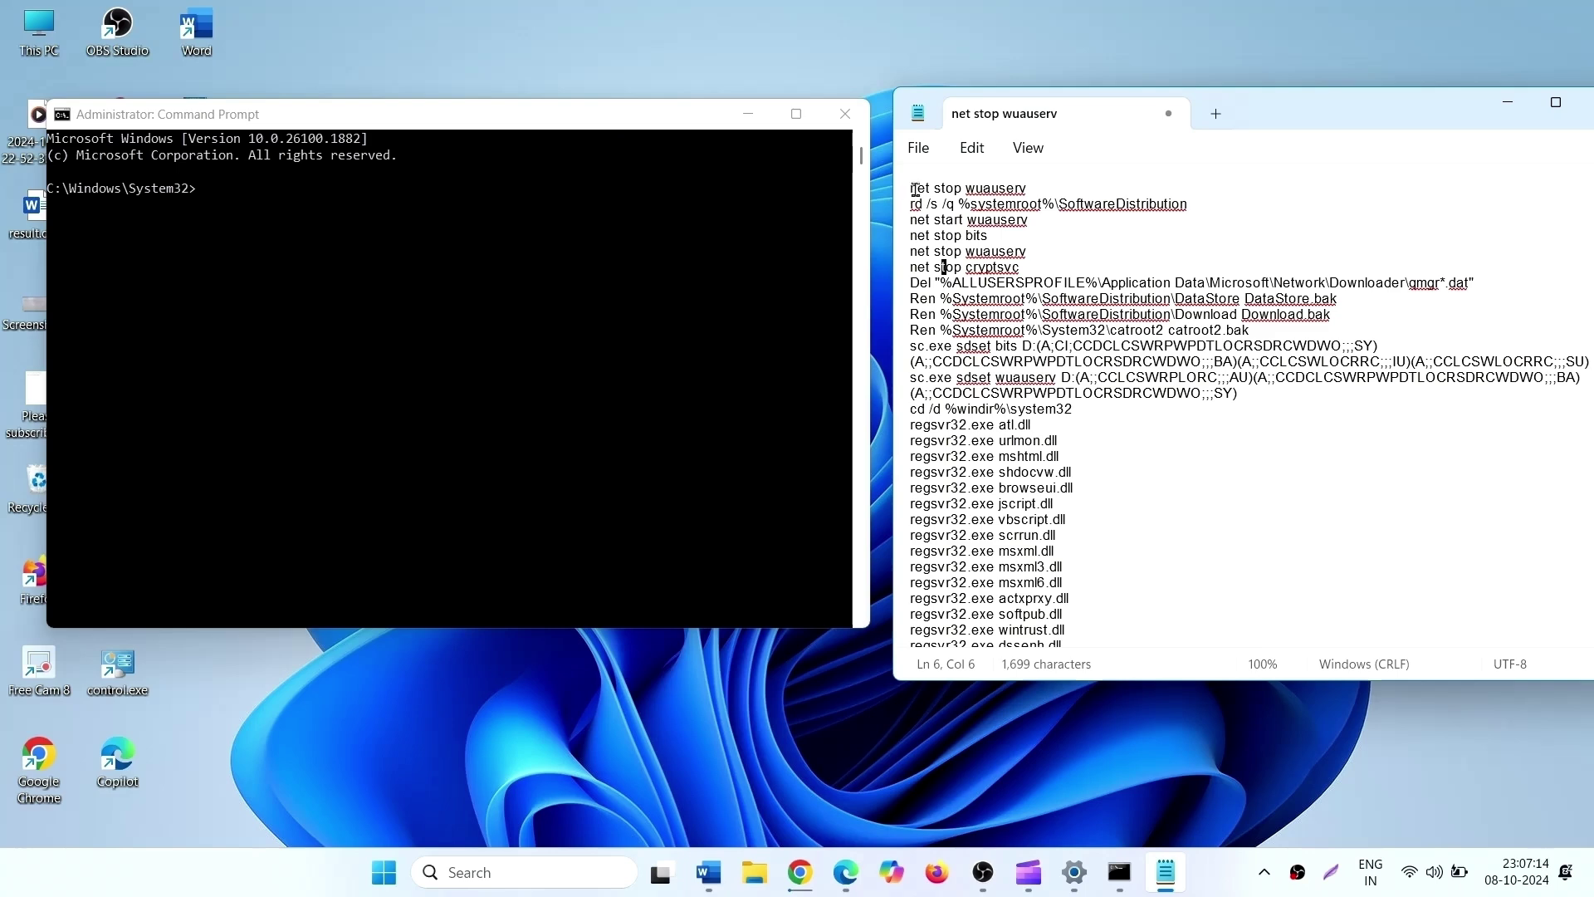
Paste 'net stop wuauserv' and the other reset commands into cmd, then close it.
drag(913, 189, 1029, 200)
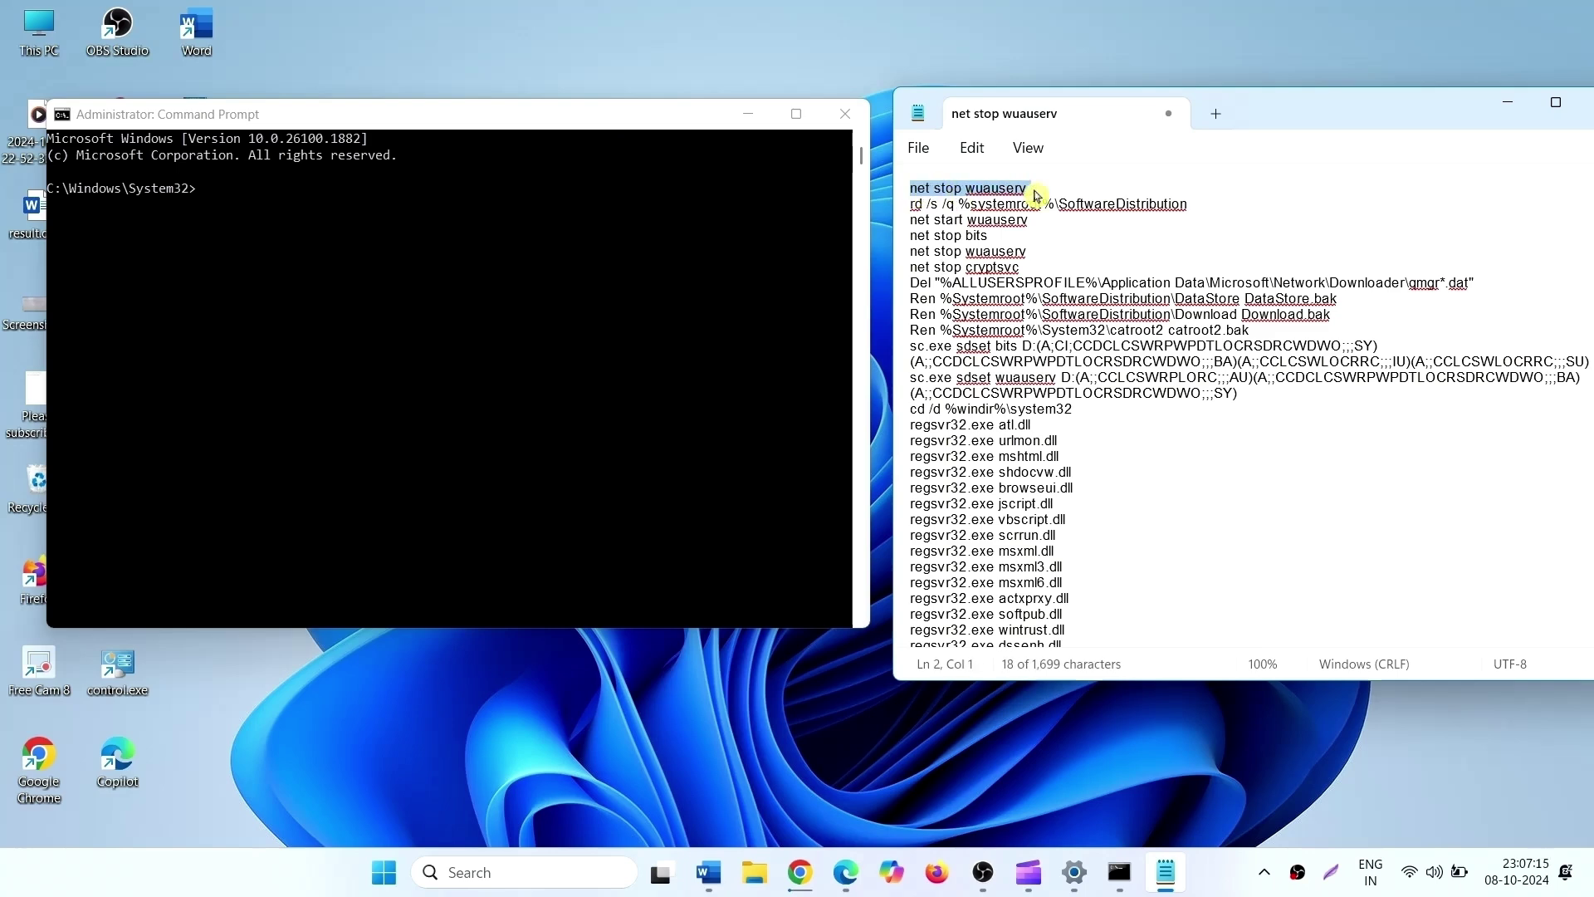
right_click(982, 196)
click(1053, 289)
click(257, 187)
right_click(259, 198)
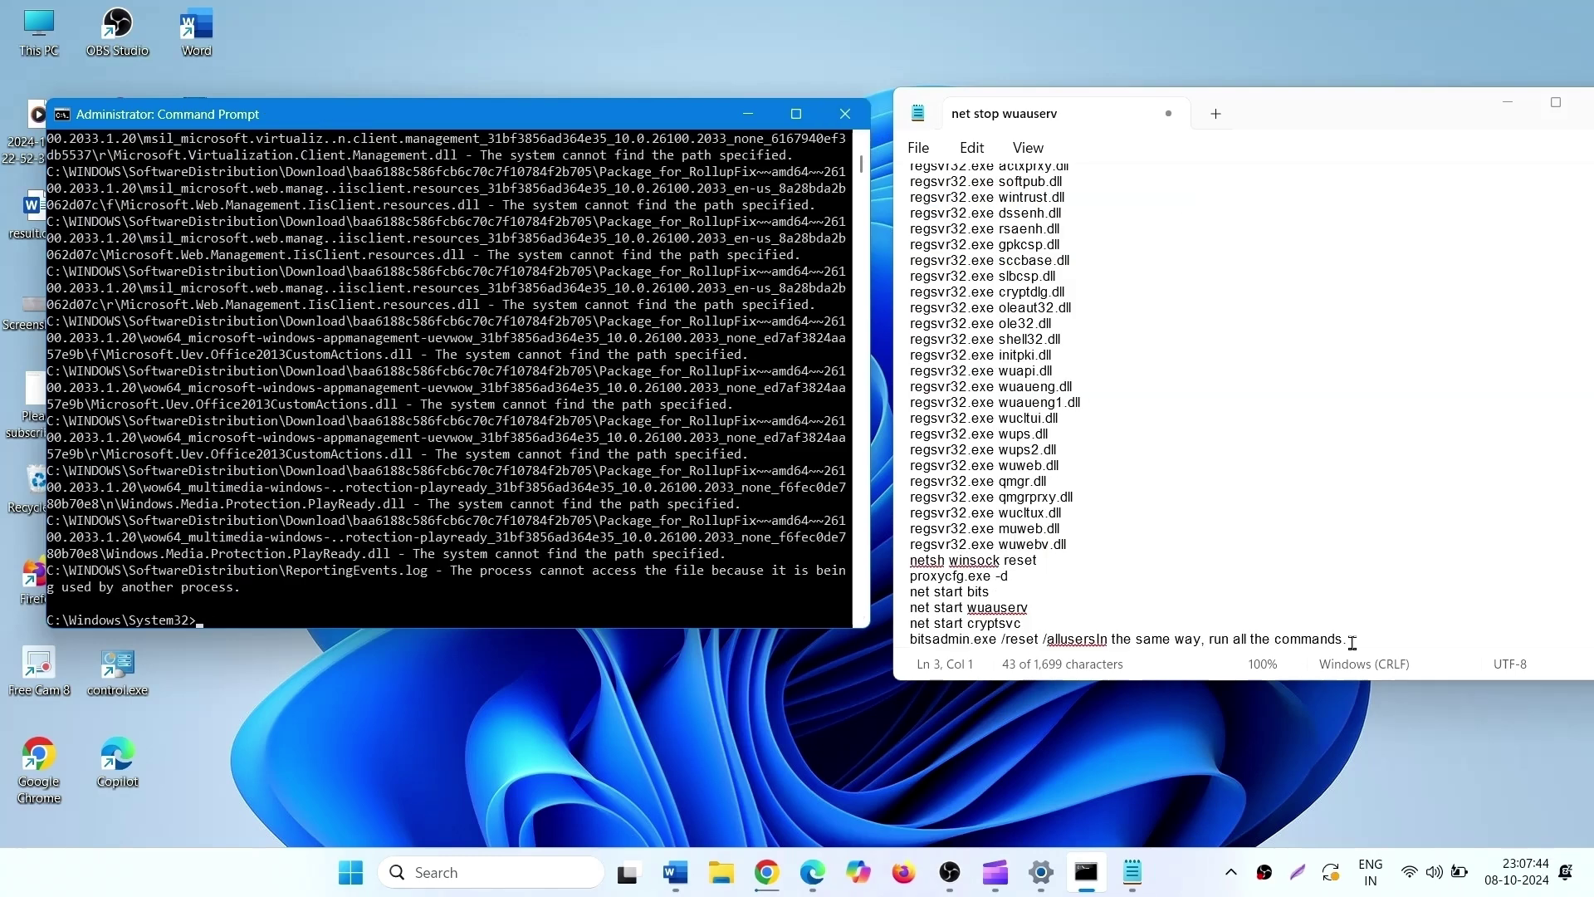
click(842, 113)
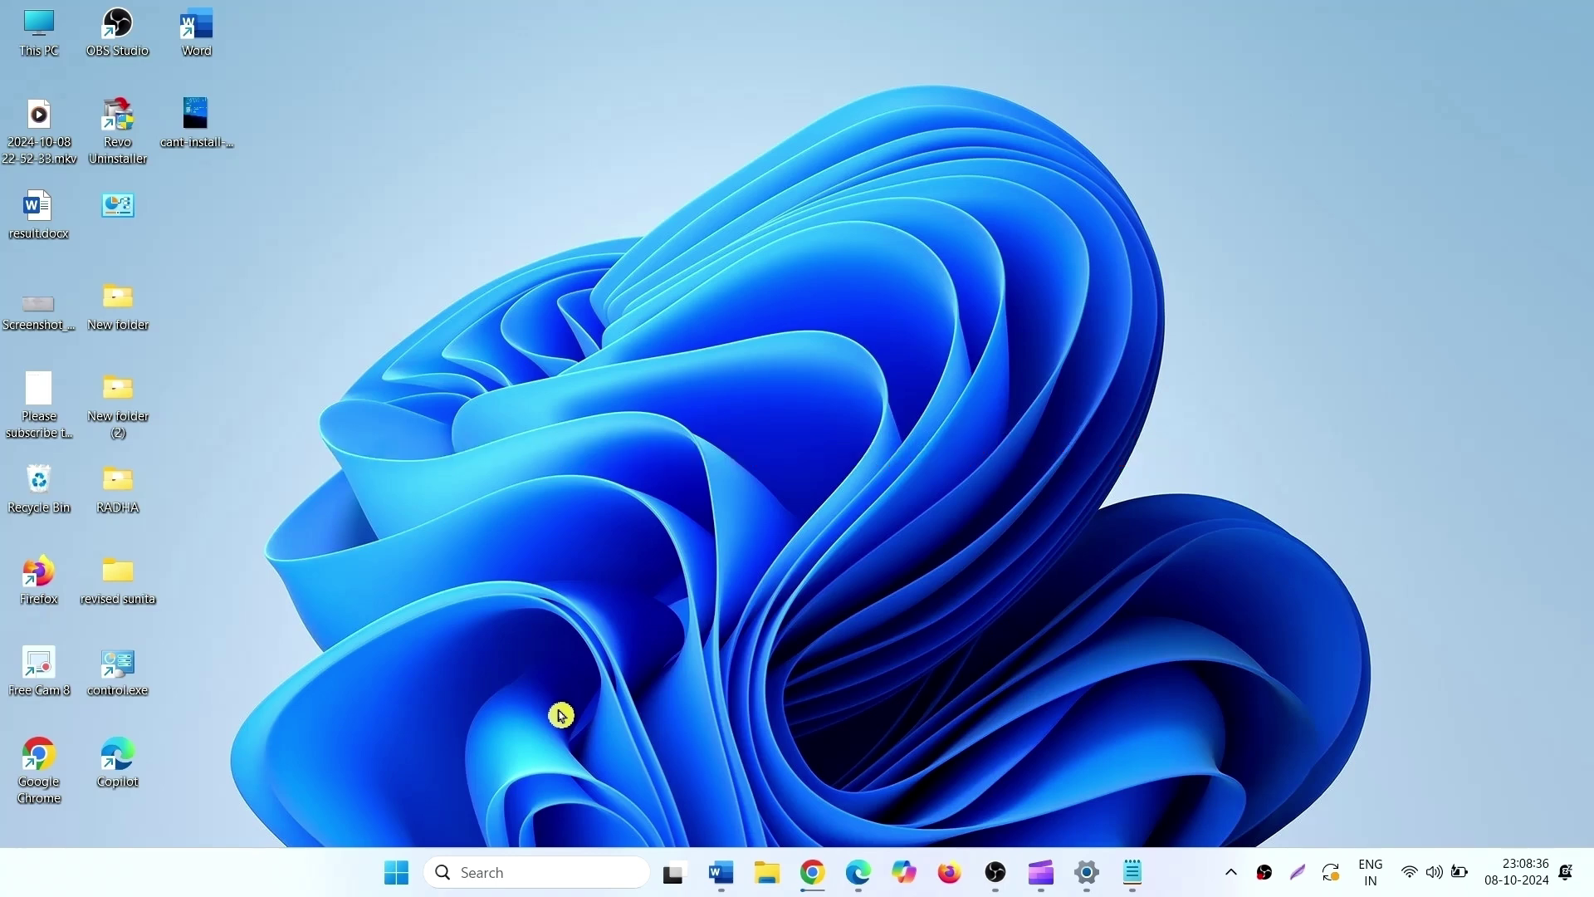
Launch an administrator Command Prompt and check the sfc /scannow progress.
key(super+s)
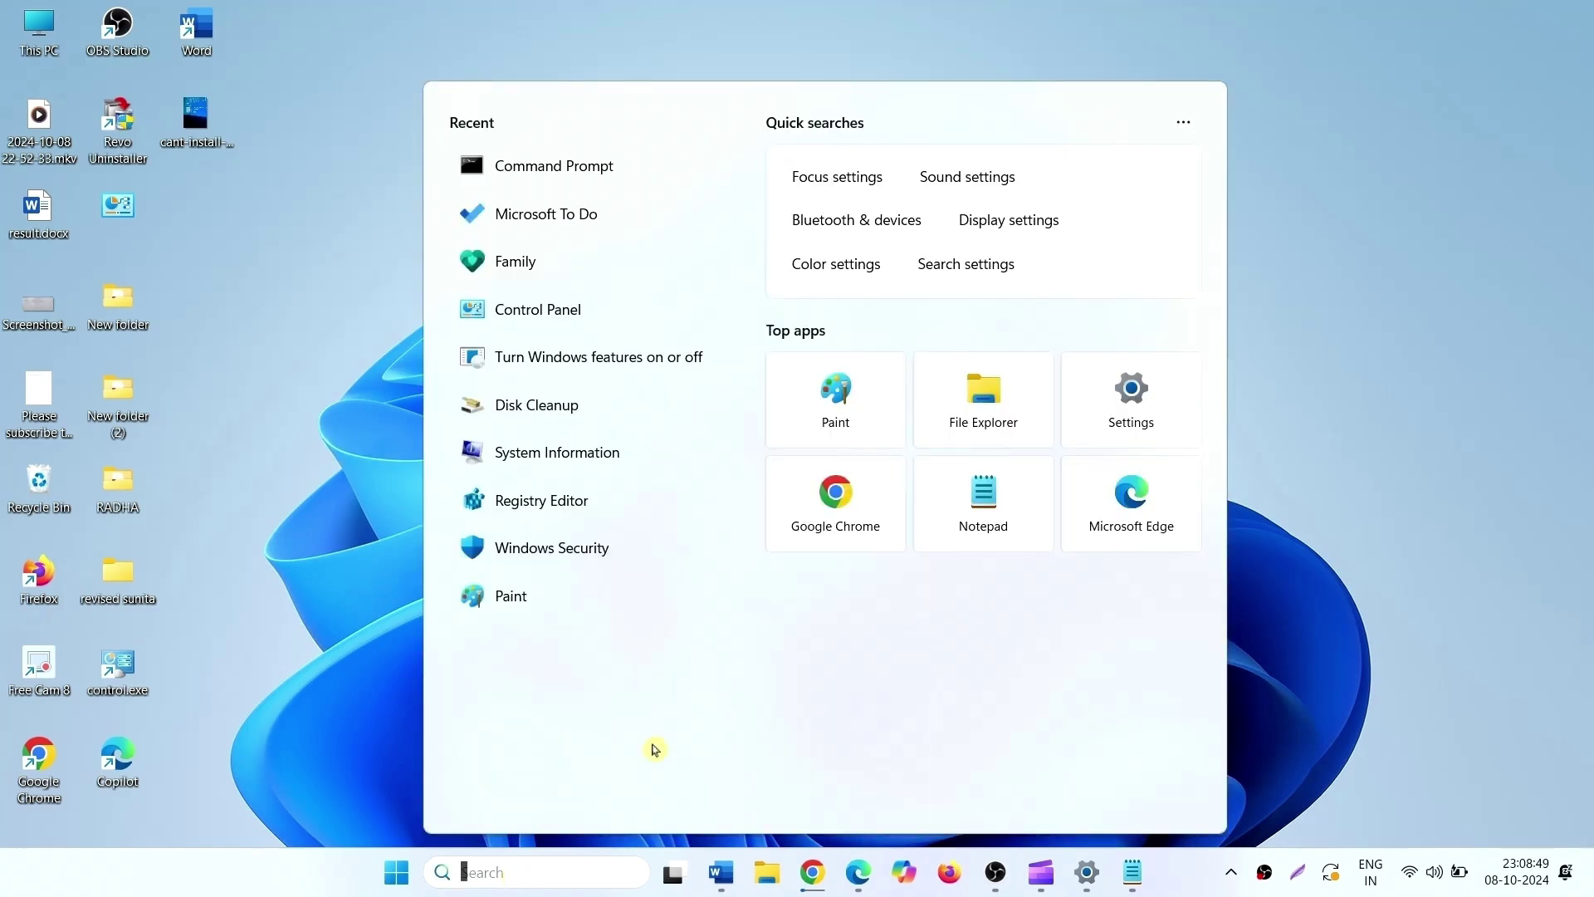
click(357, 411)
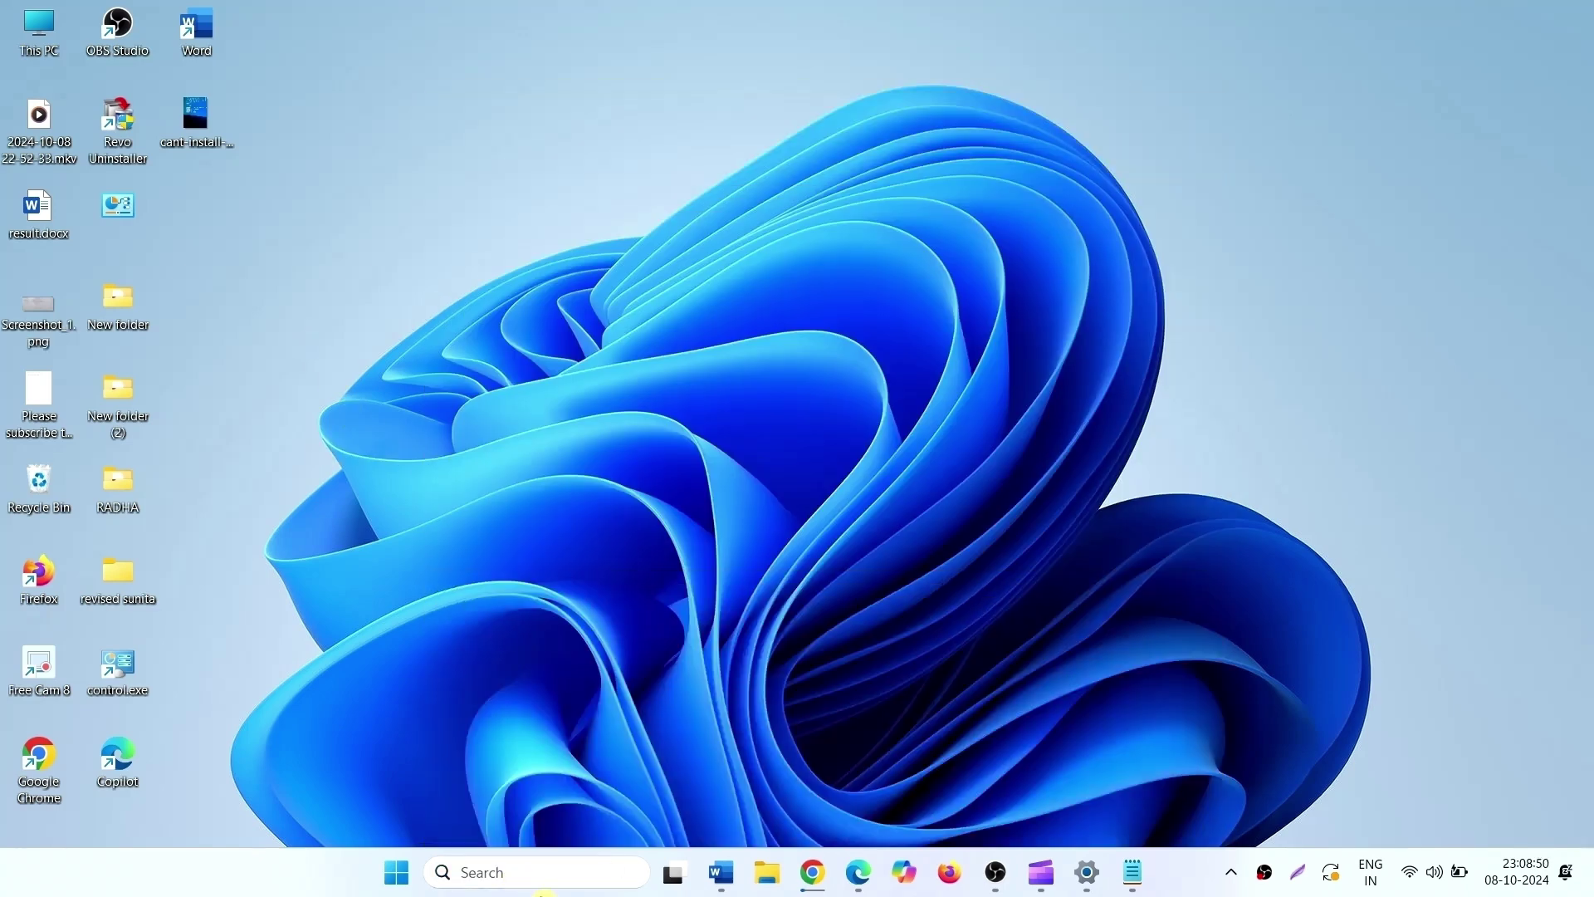
click(483, 872)
text(cm)
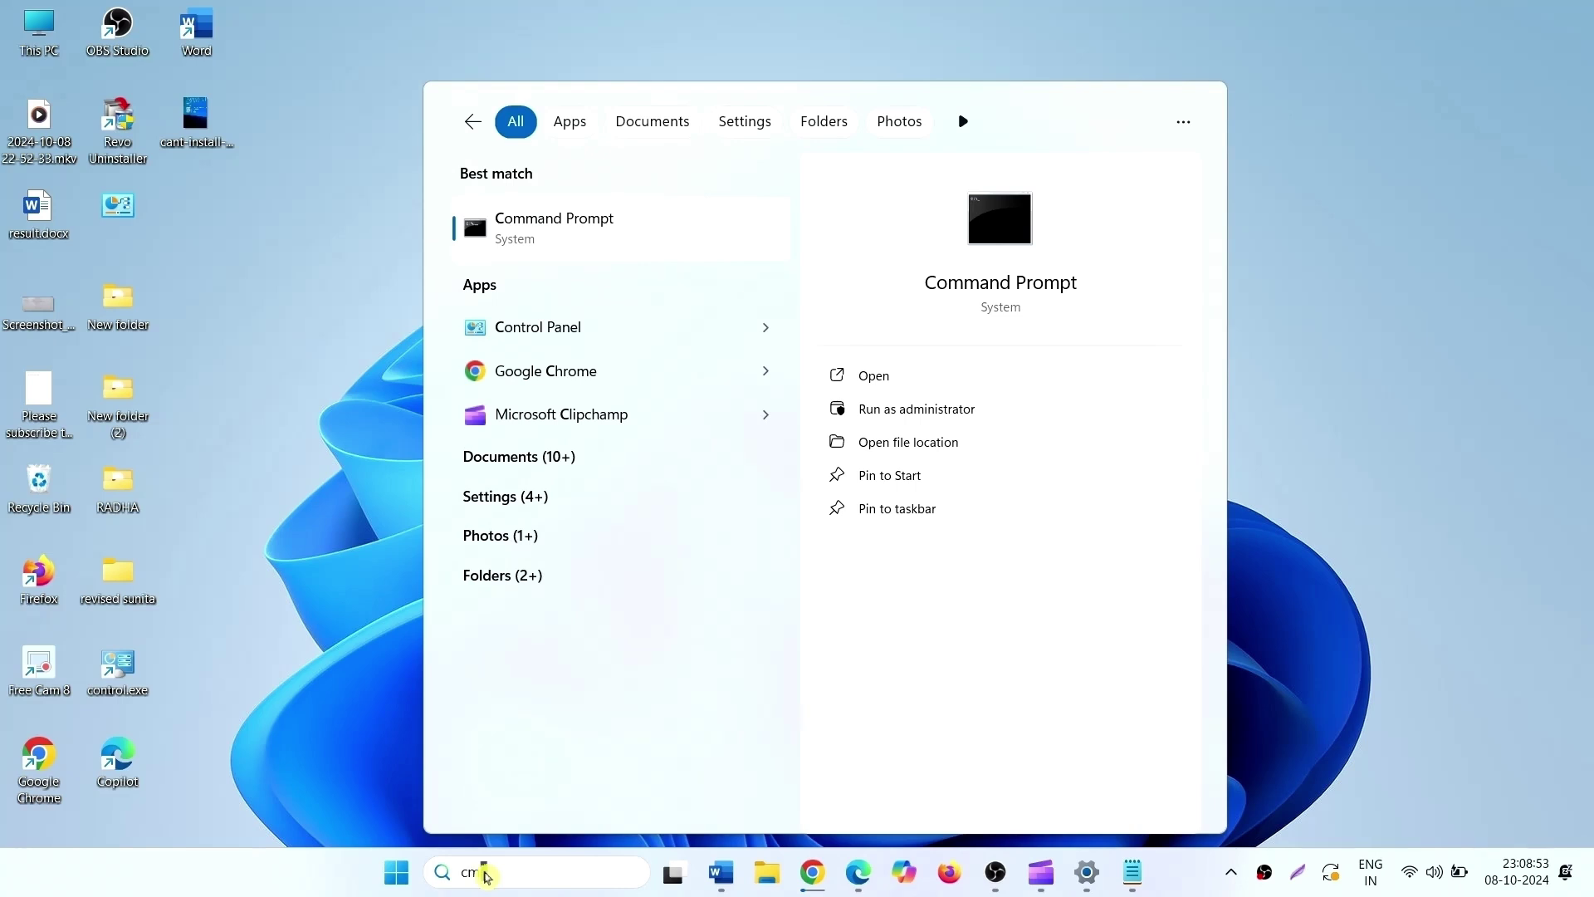
text(d)
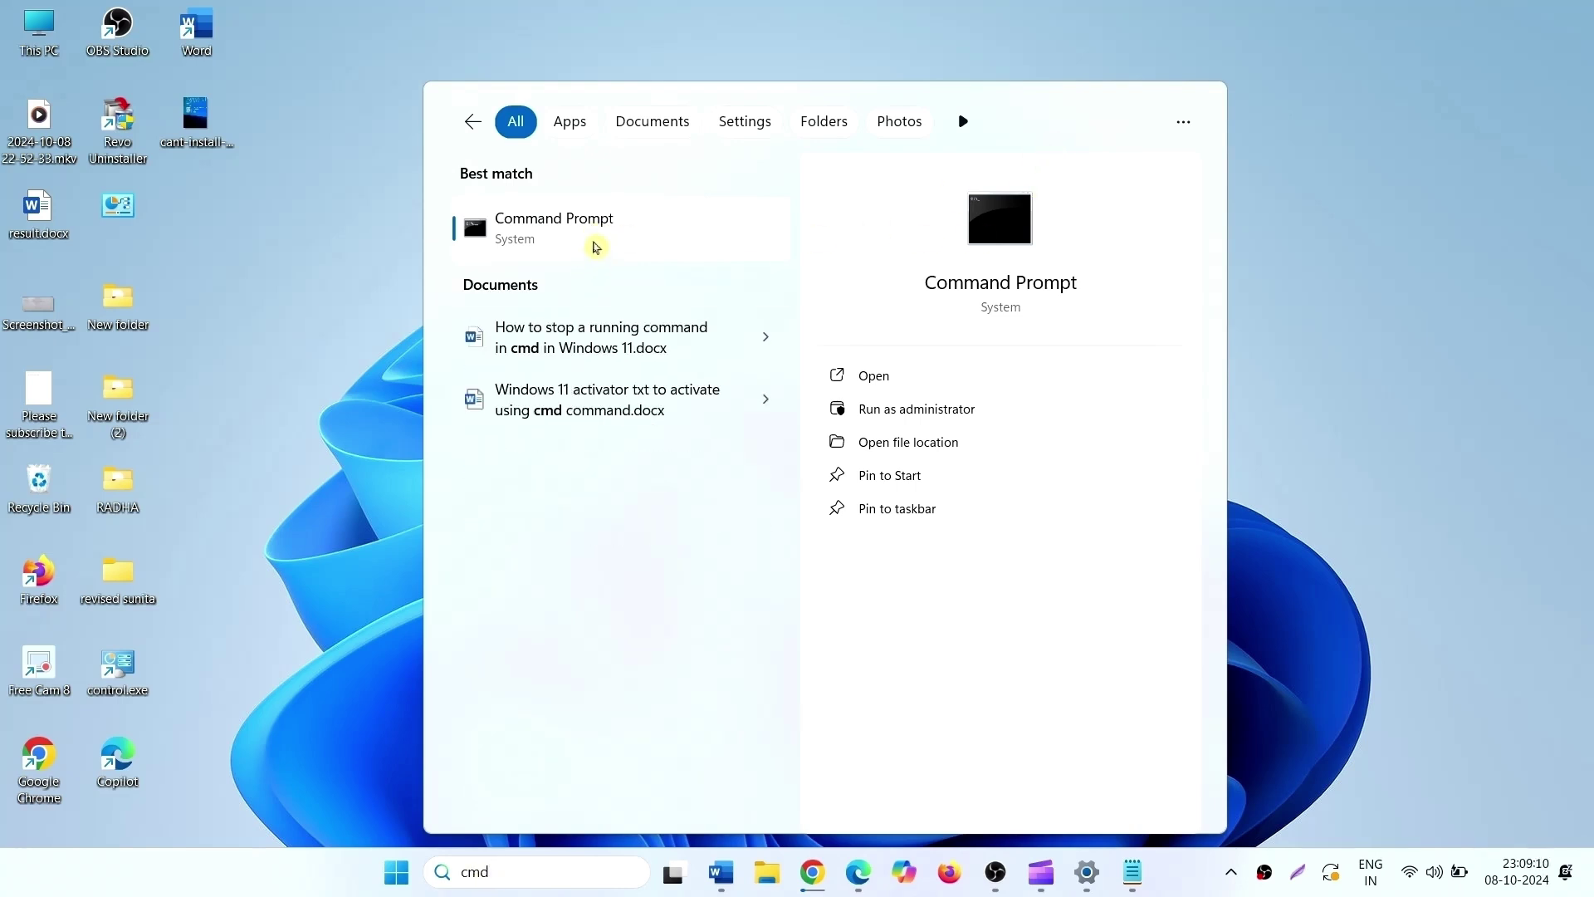
right_click(596, 247)
click(629, 266)
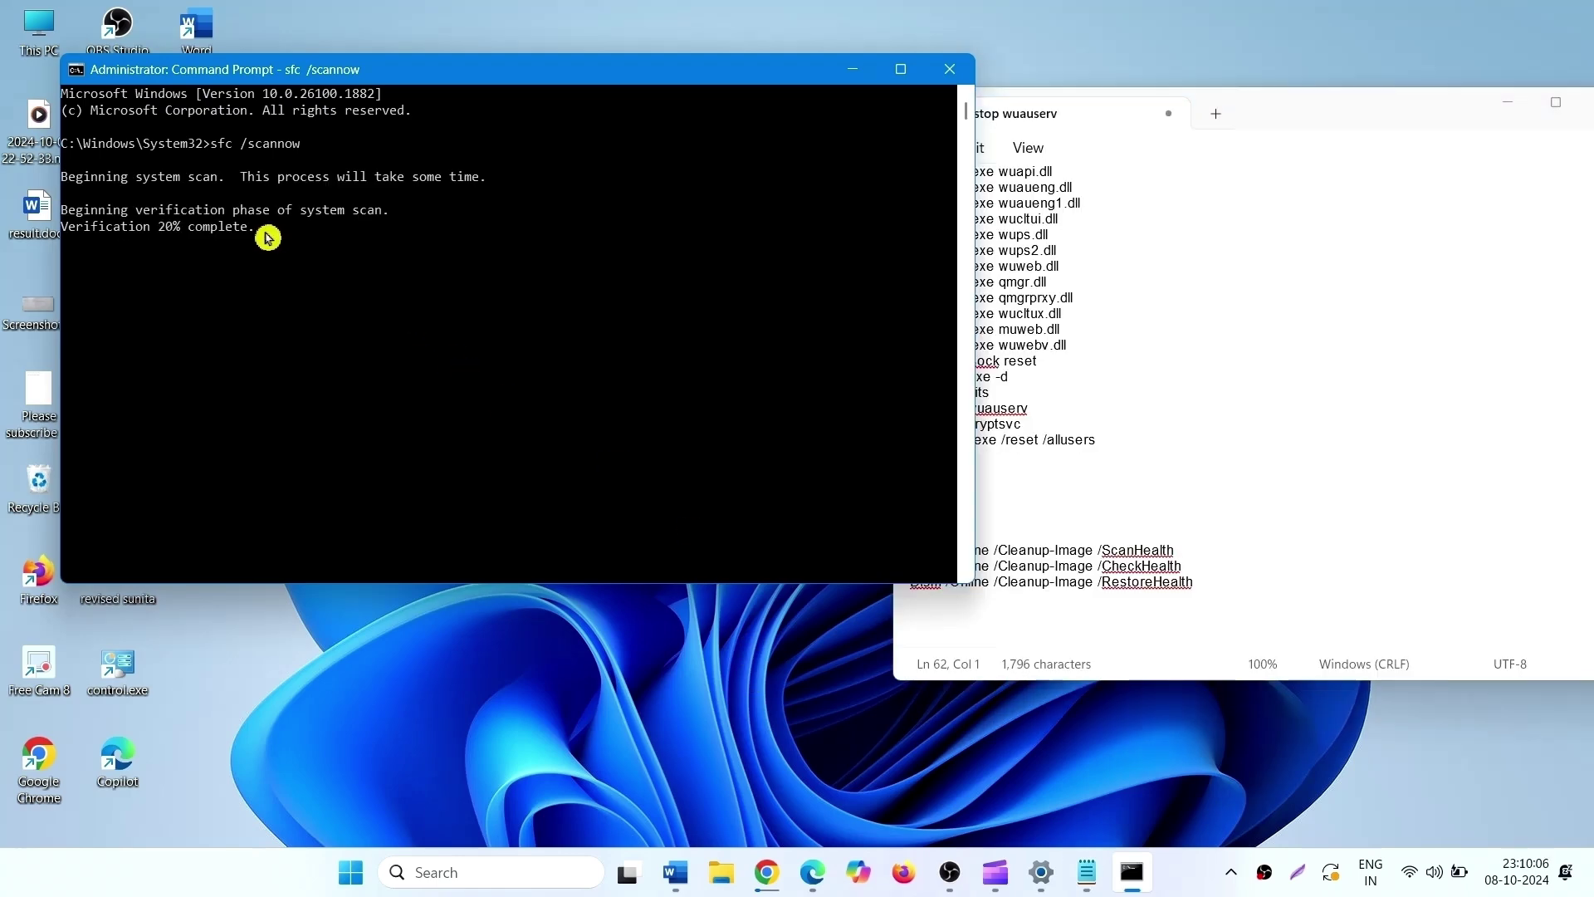
click(268, 237)
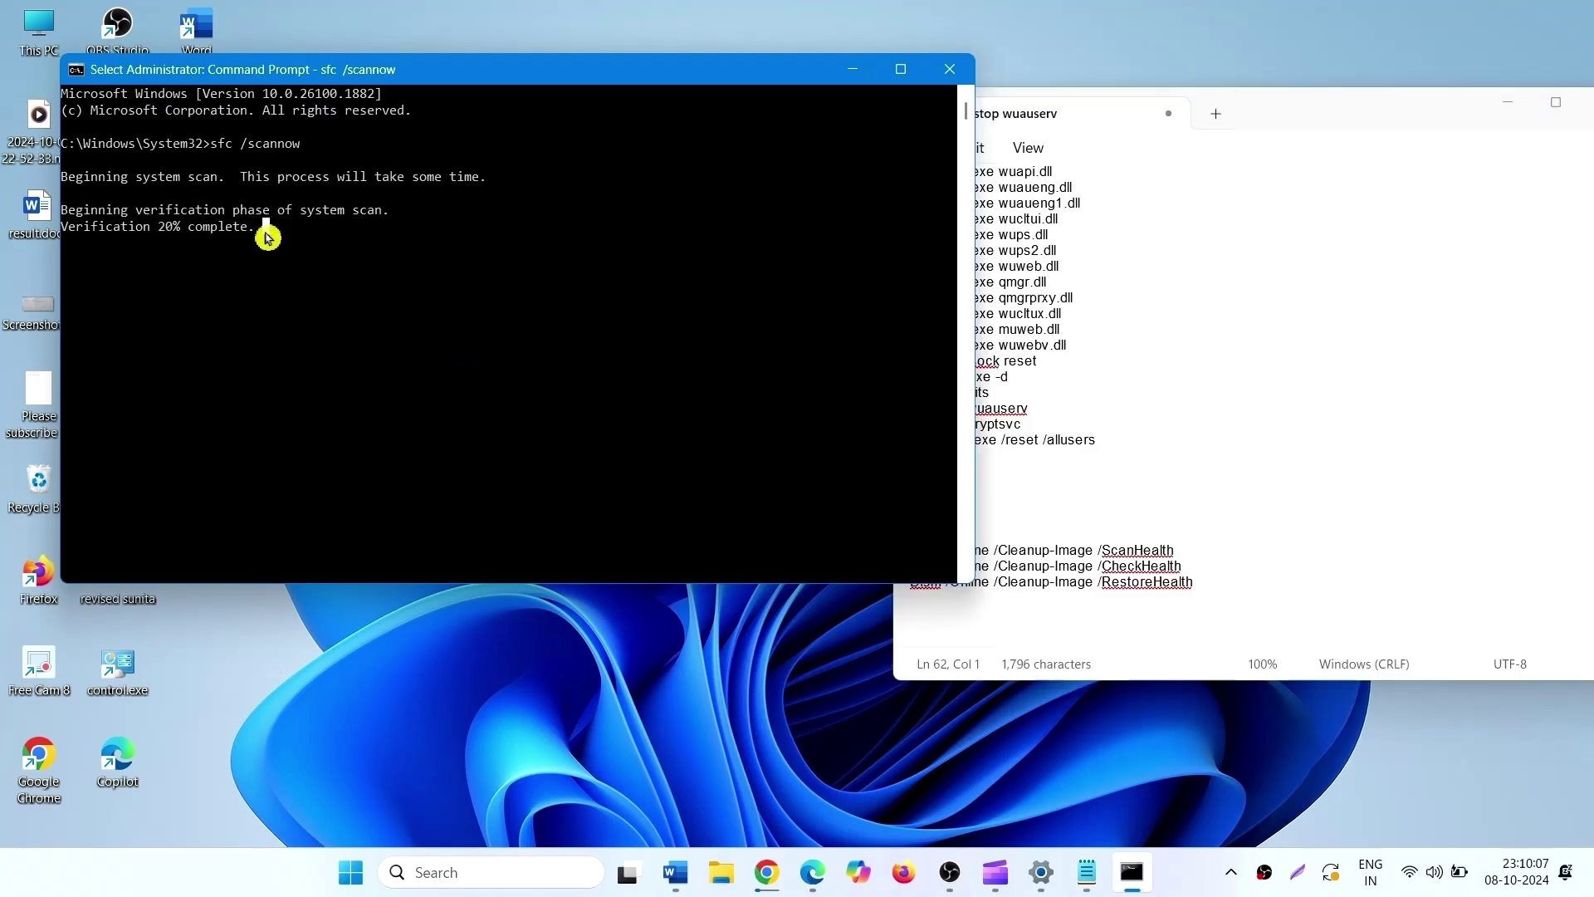
drag(268, 237, 63, 235)
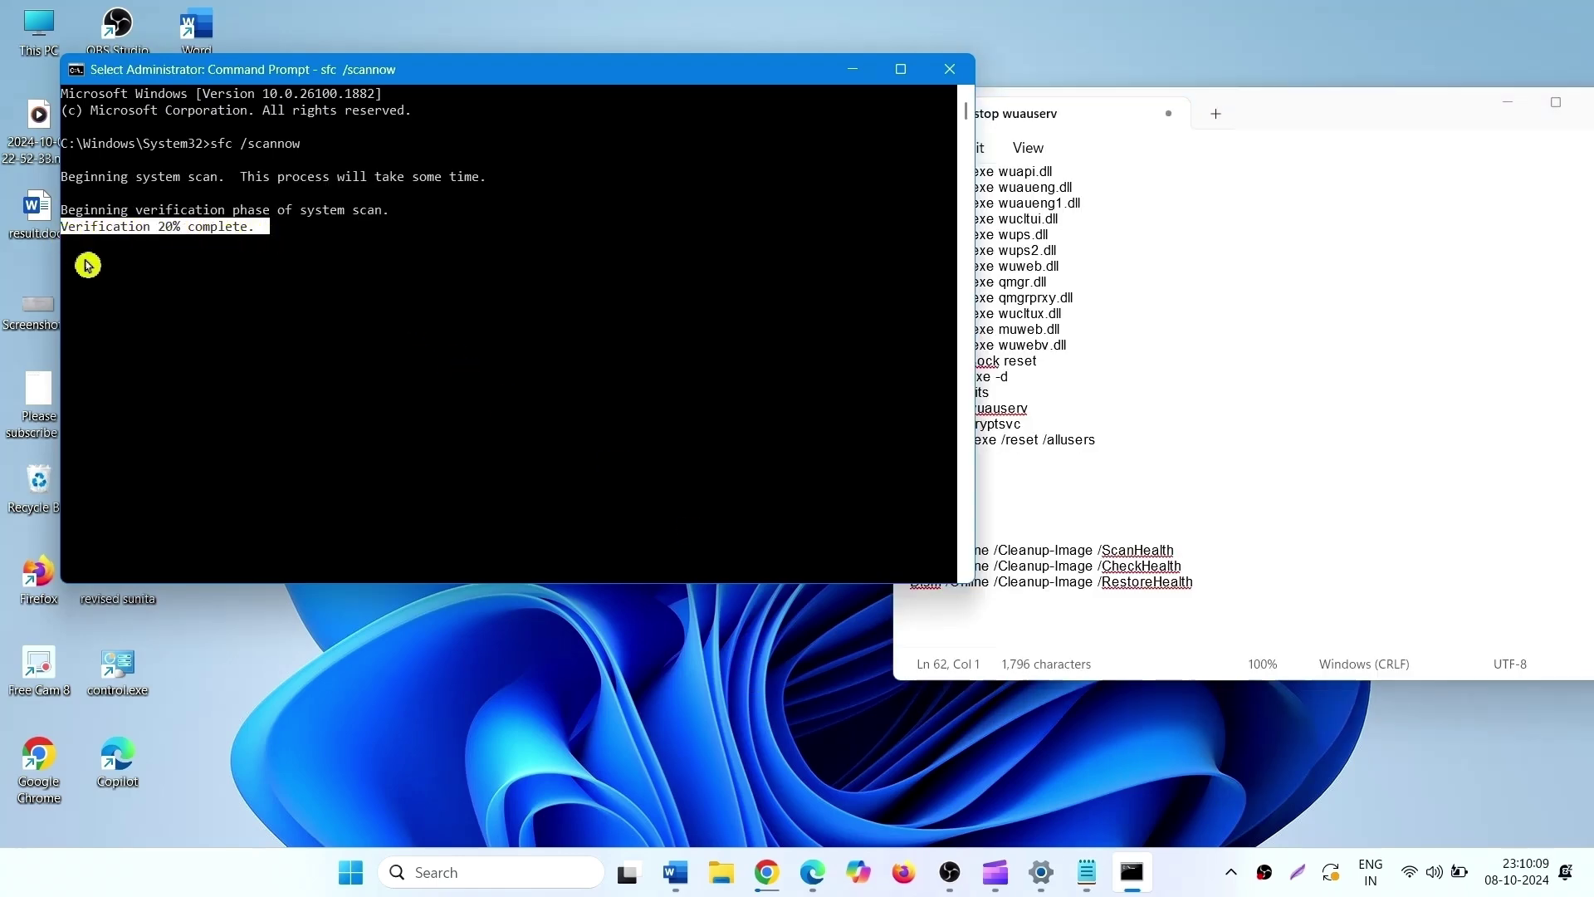
click(184, 258)
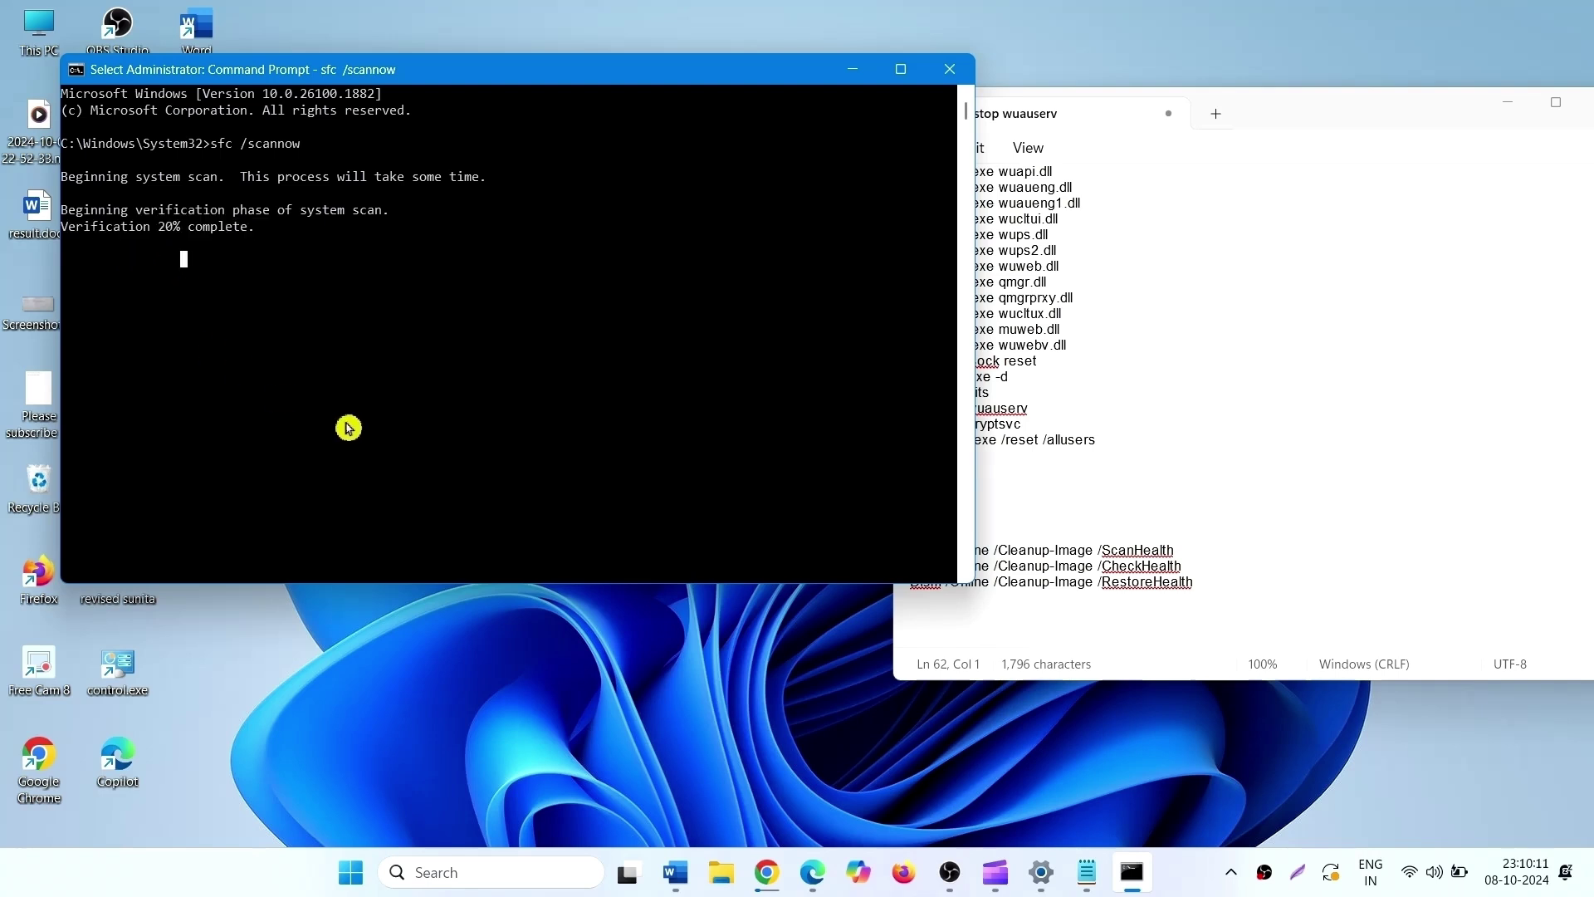
Copy the Dism ScanHealth command from the notes, then minimize the console and notes.
click(1046, 549)
drag(1175, 549, 886, 562)
right_click(934, 550)
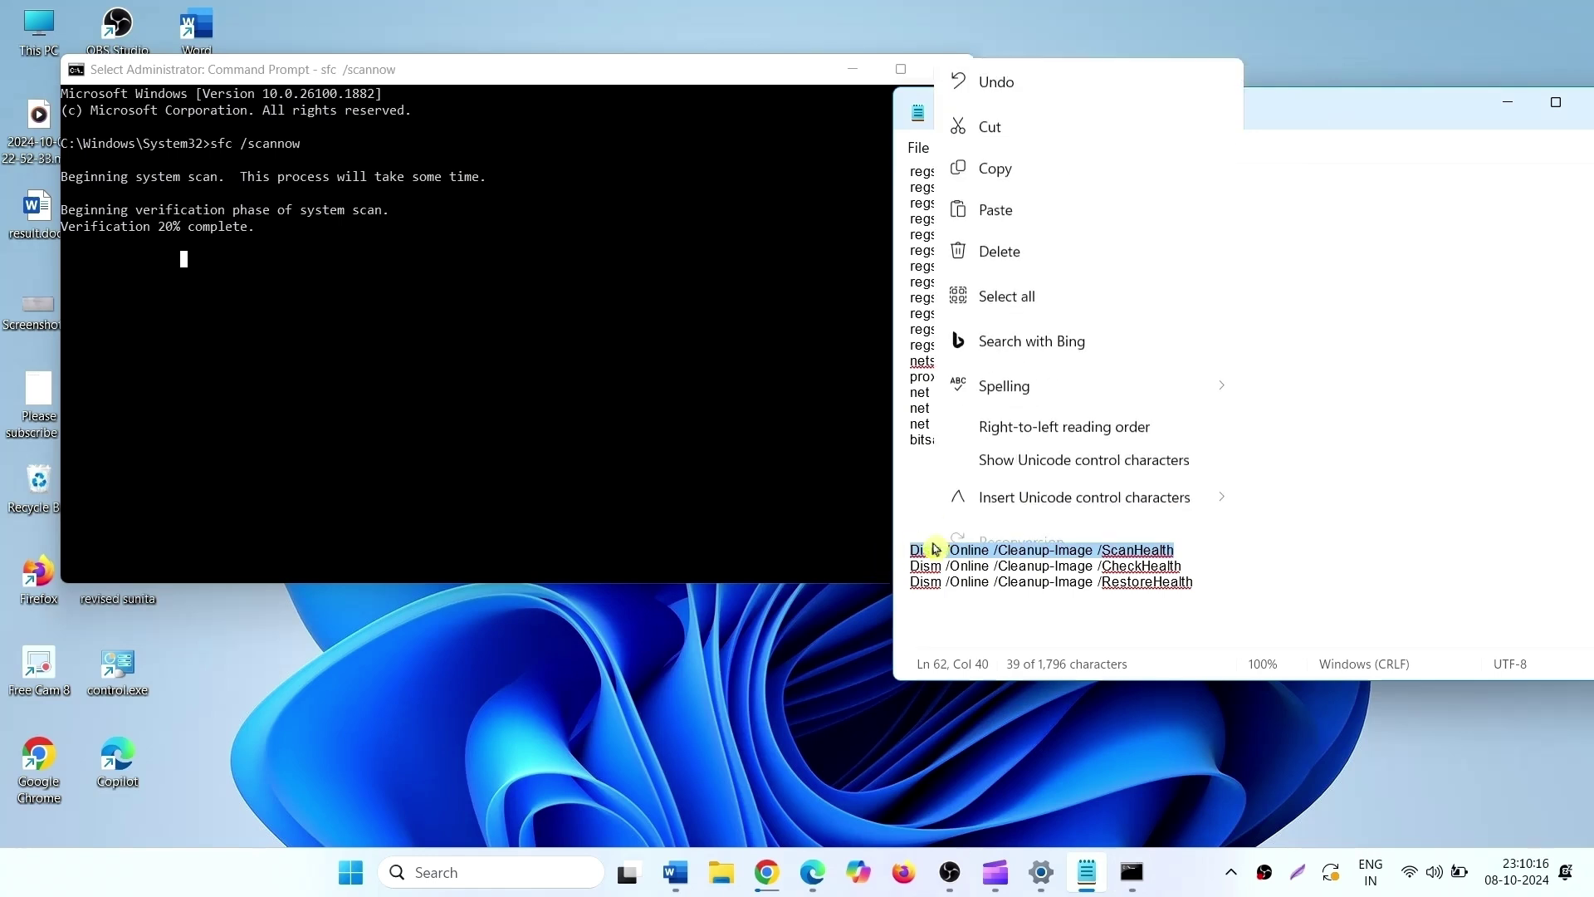
click(995, 147)
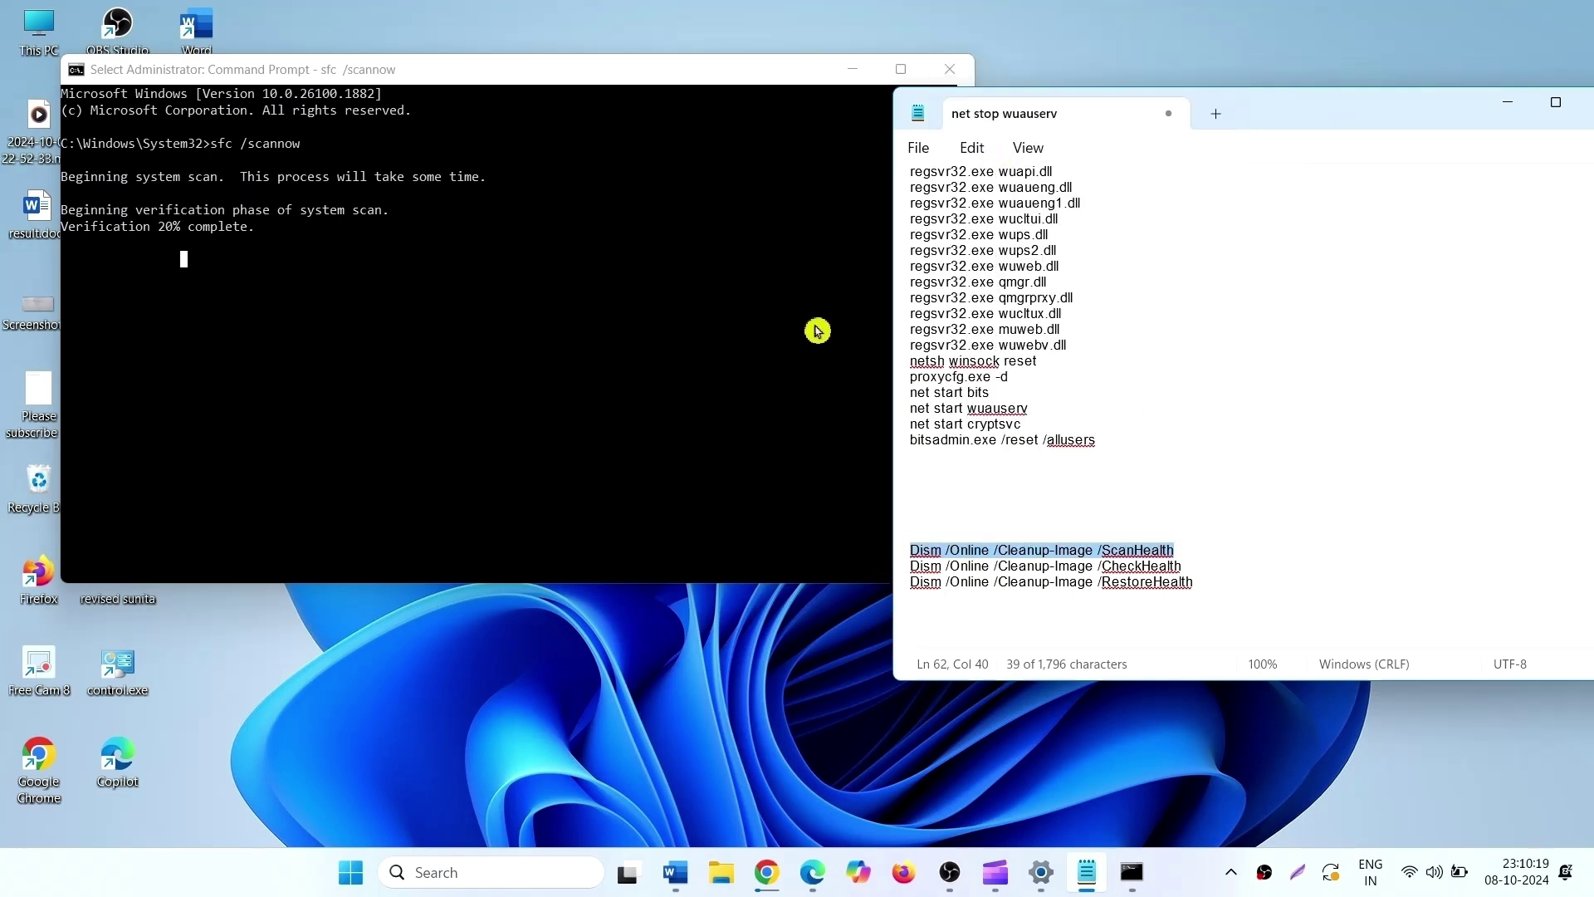
click(92, 296)
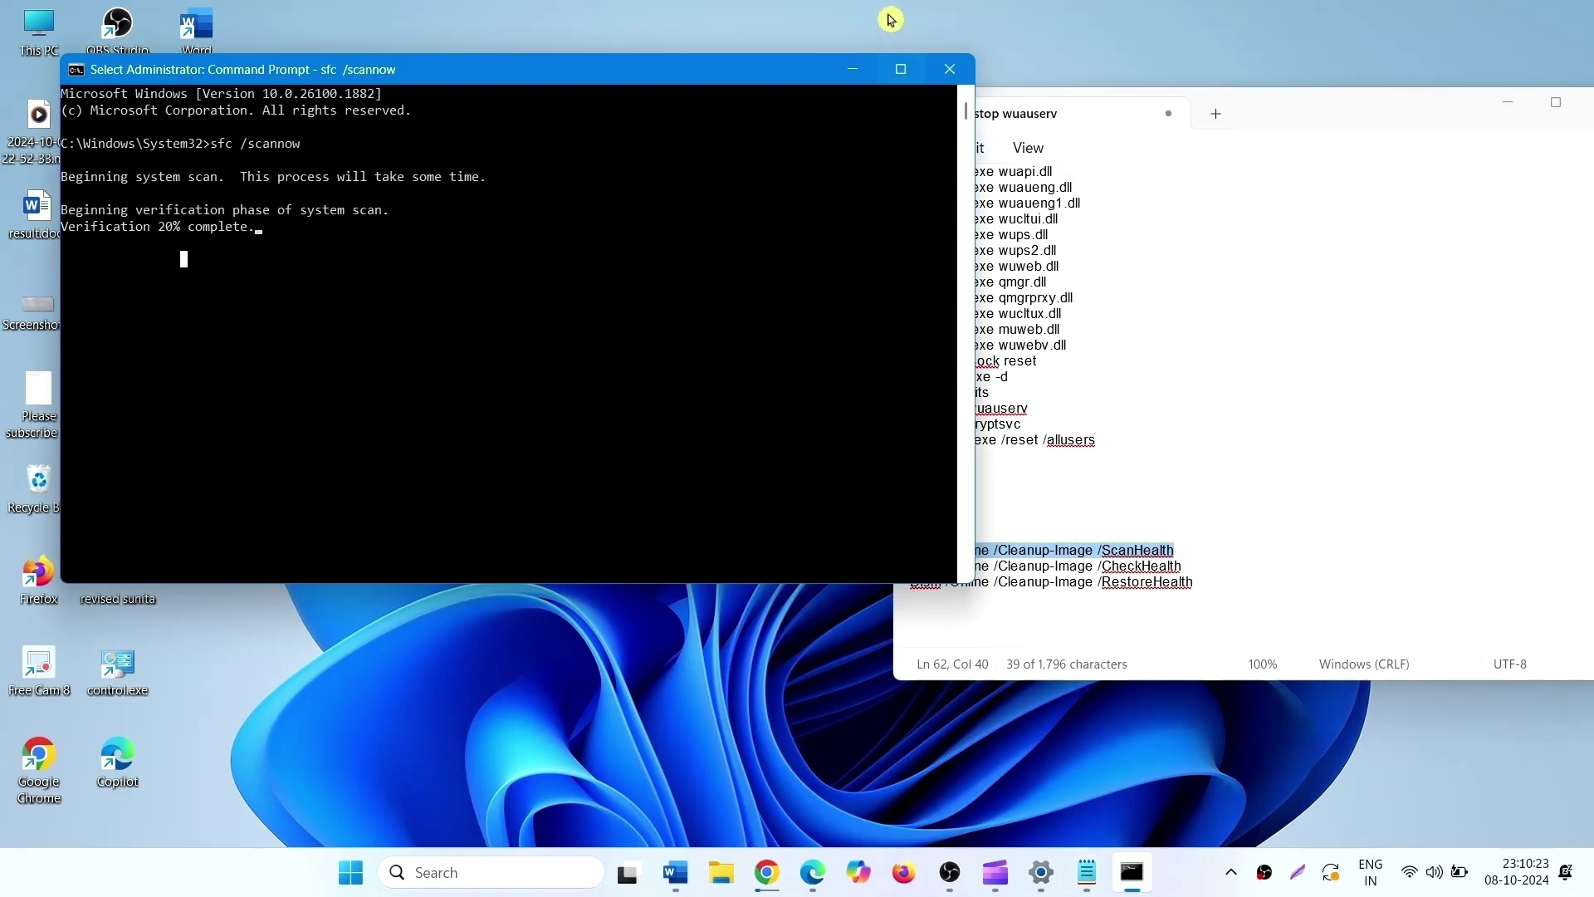
click(845, 69)
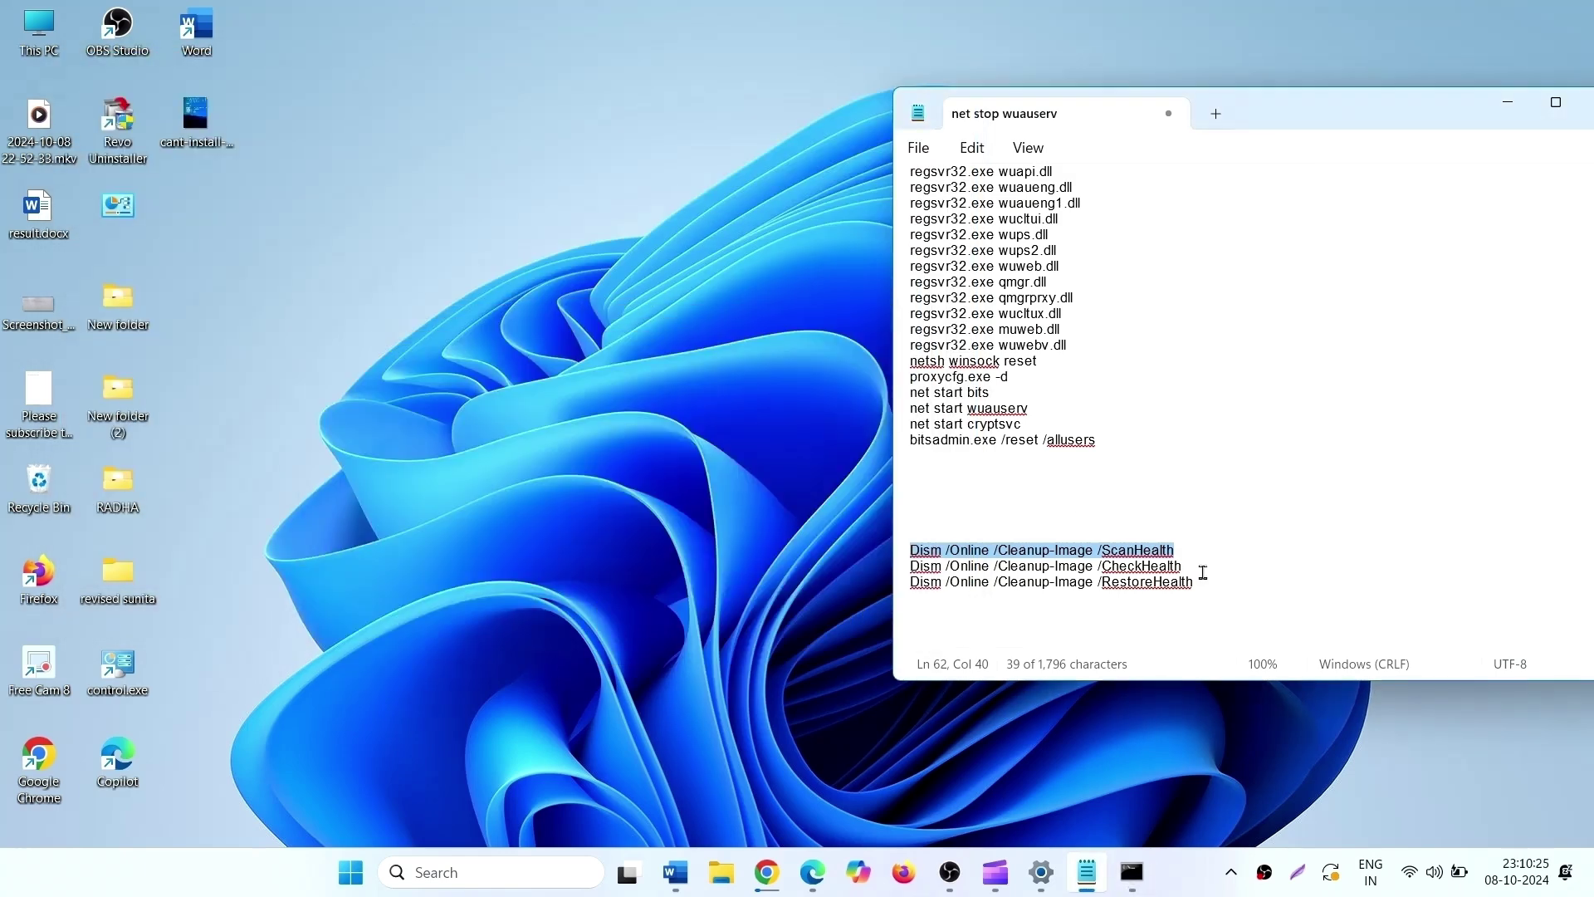
click(1203, 572)
drag(1200, 597, 912, 561)
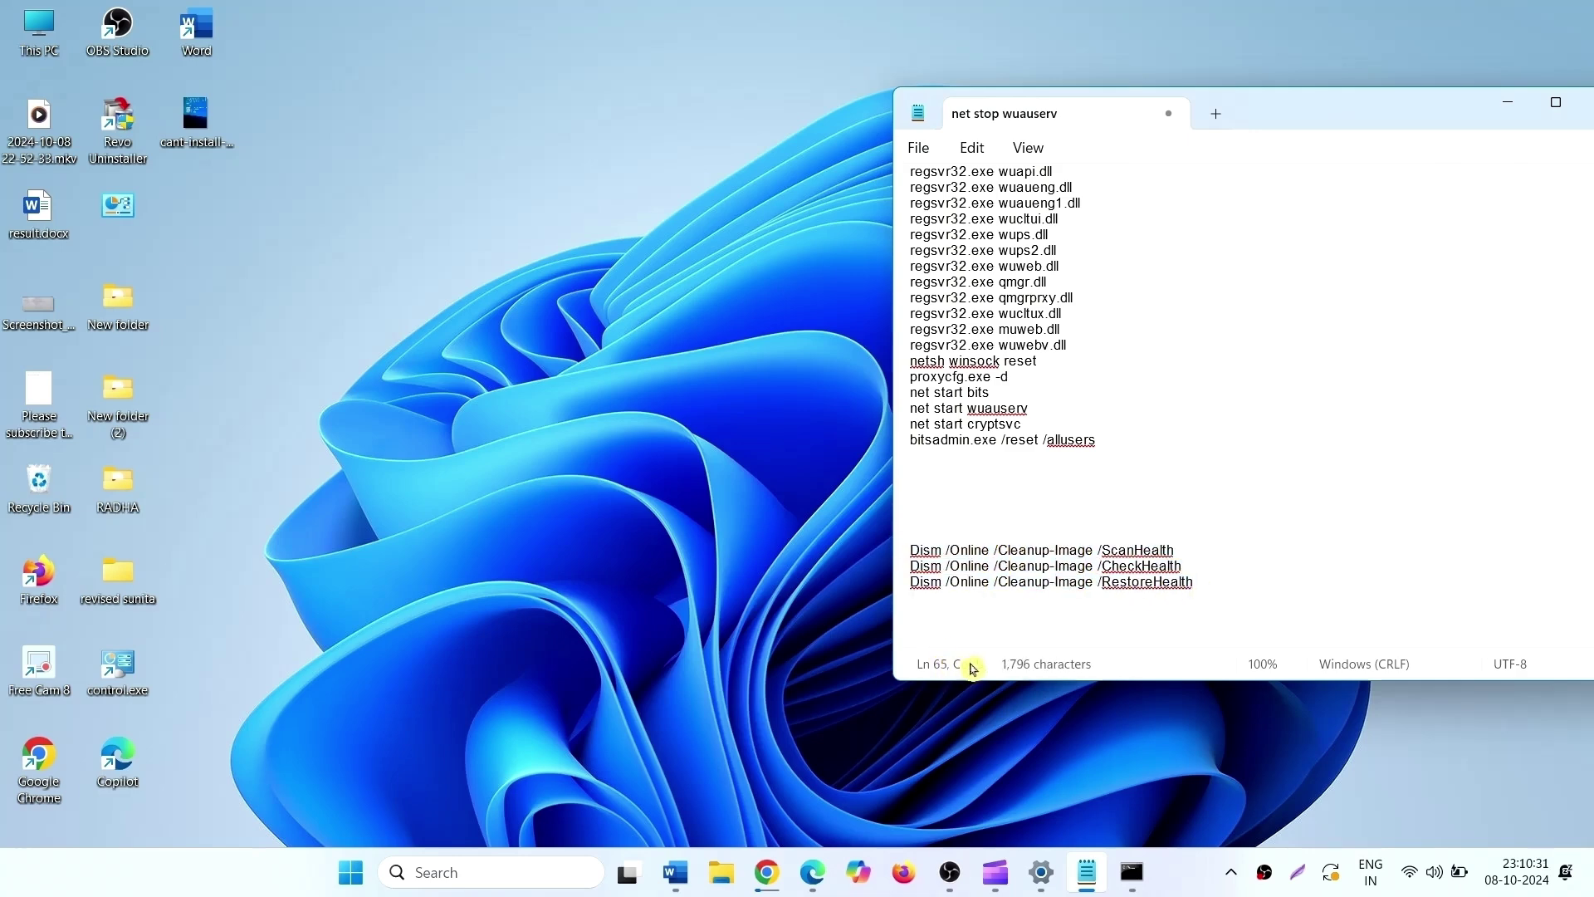
click(1511, 107)
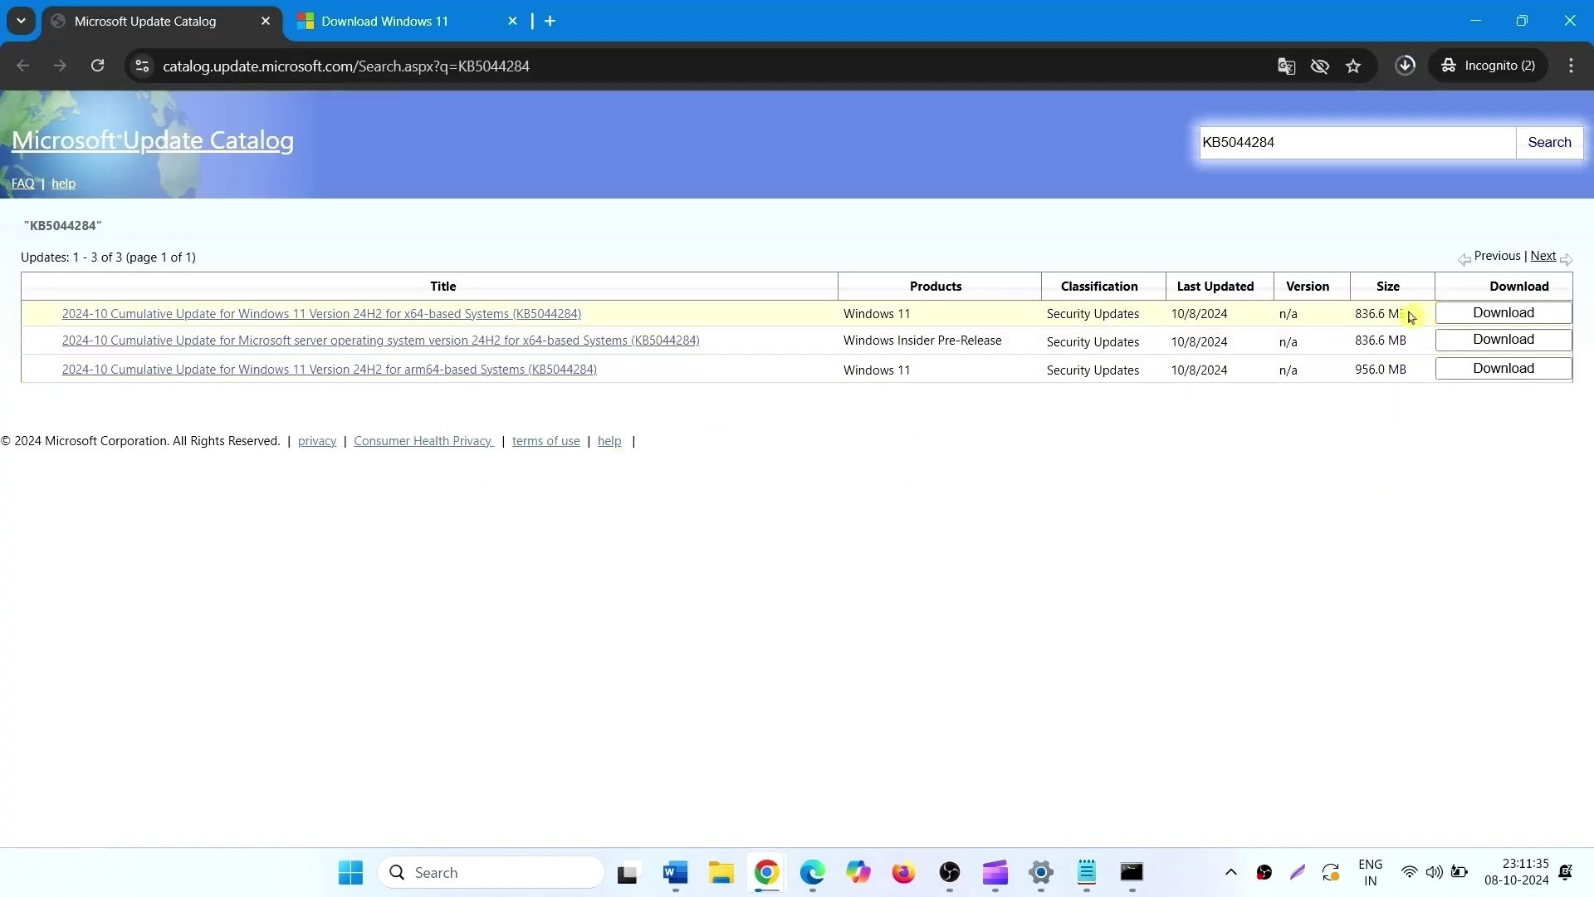
Review the 836.6 MB size of the x64 Windows 11 24H2 KB5044284 update.
click(1362, 416)
Check This PC for C: free space (22.9 GB of 181 GB), then close File Explorer.
click(721, 874)
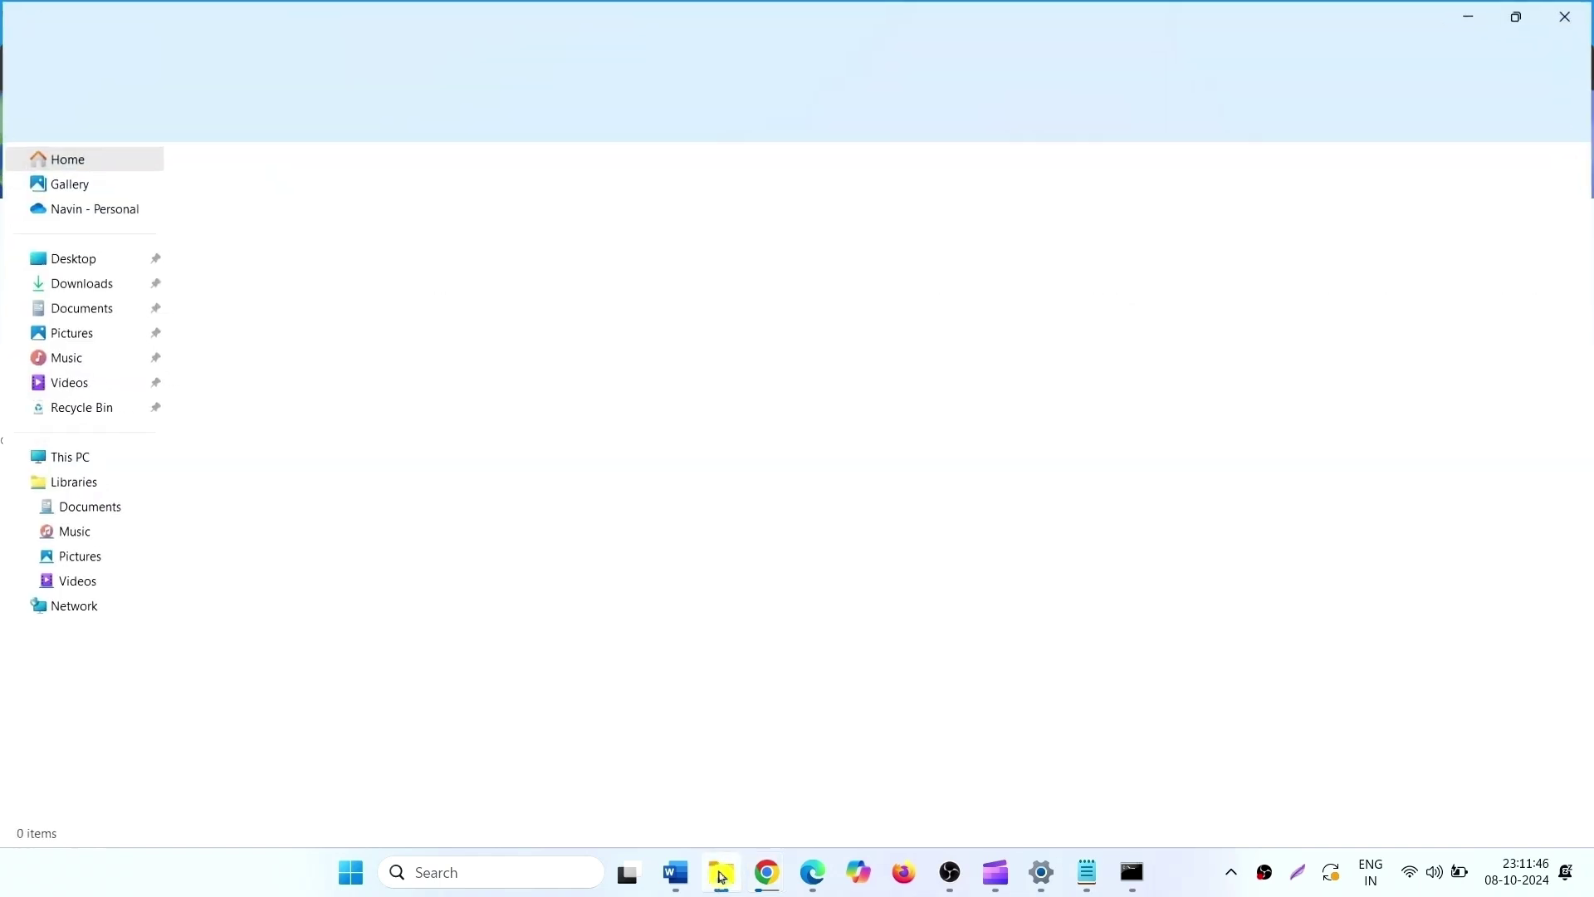
click(71, 460)
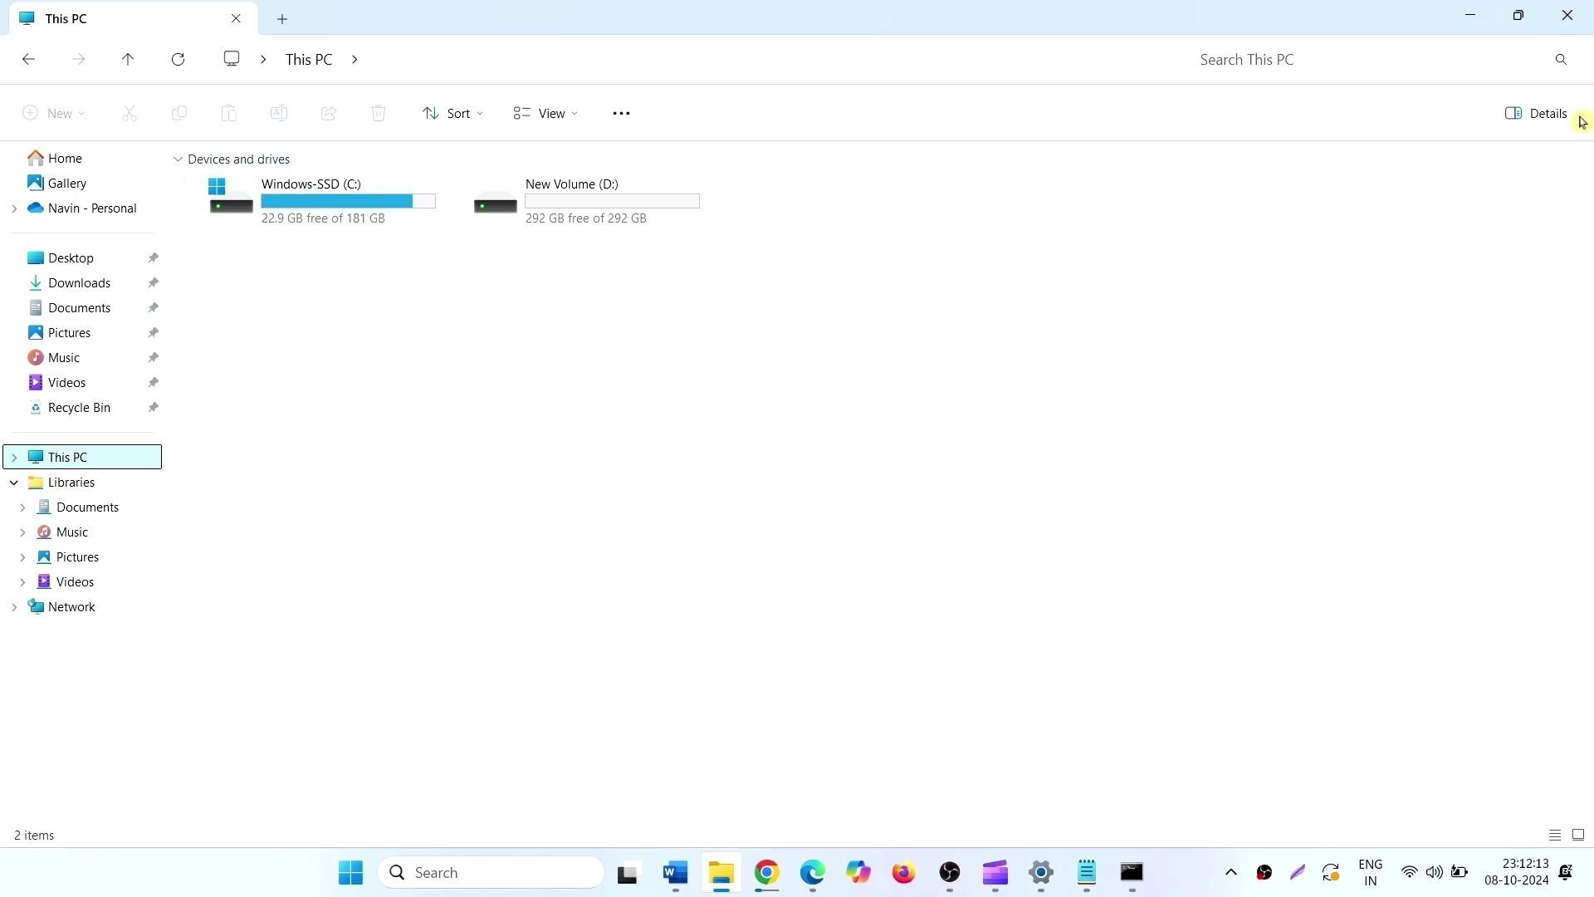
click(1568, 17)
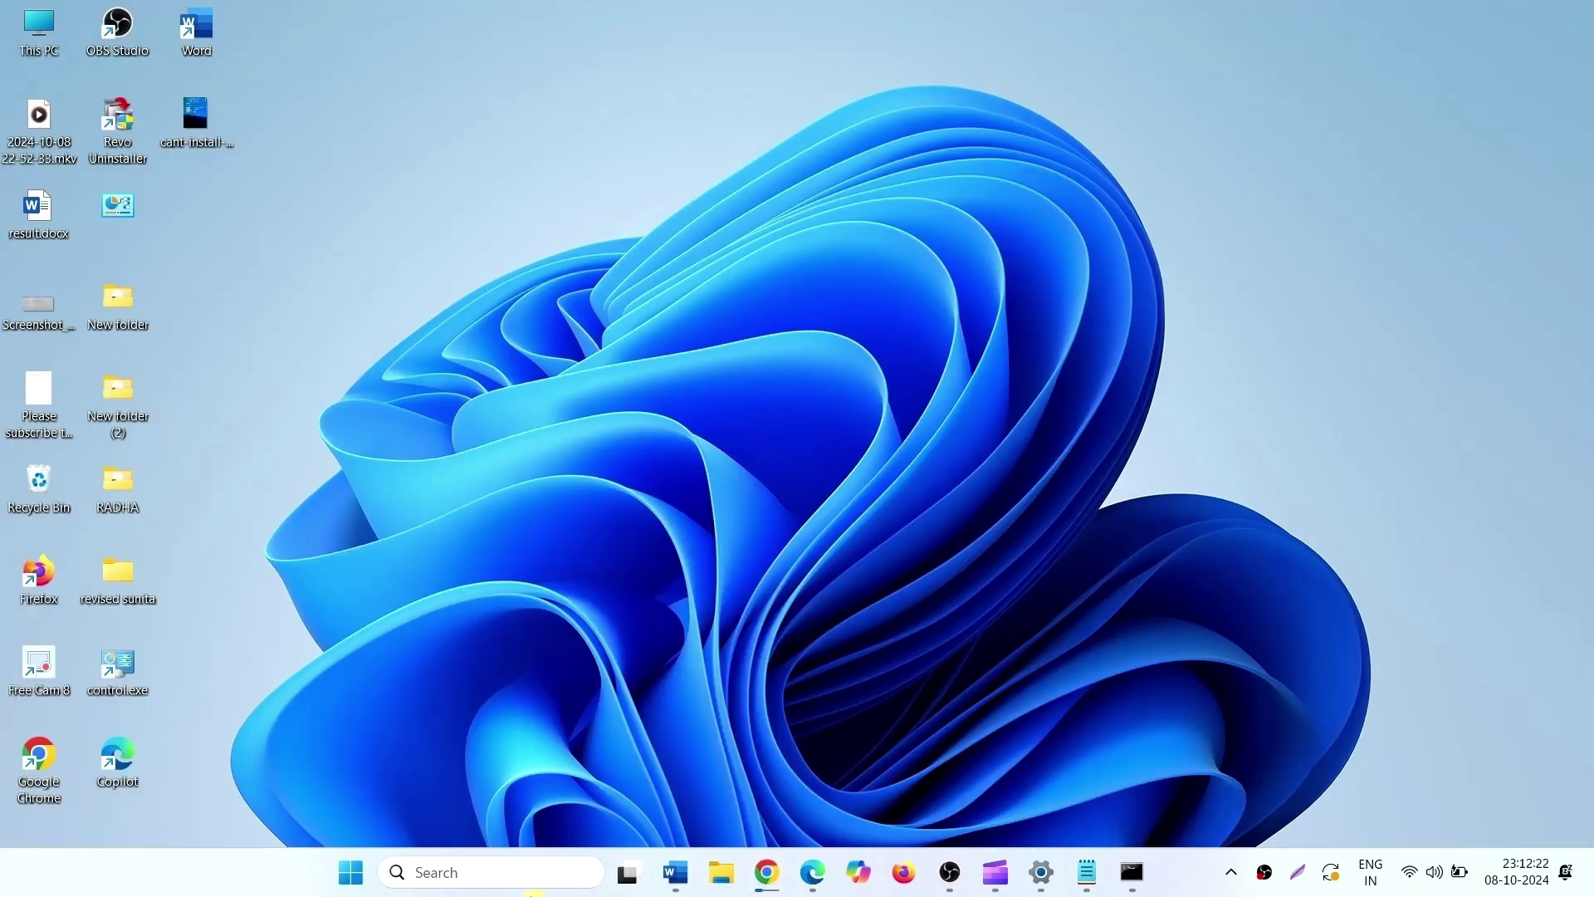
Run Disk Cleanup on drive C:, then rescan C: with system files included.
click(507, 875)
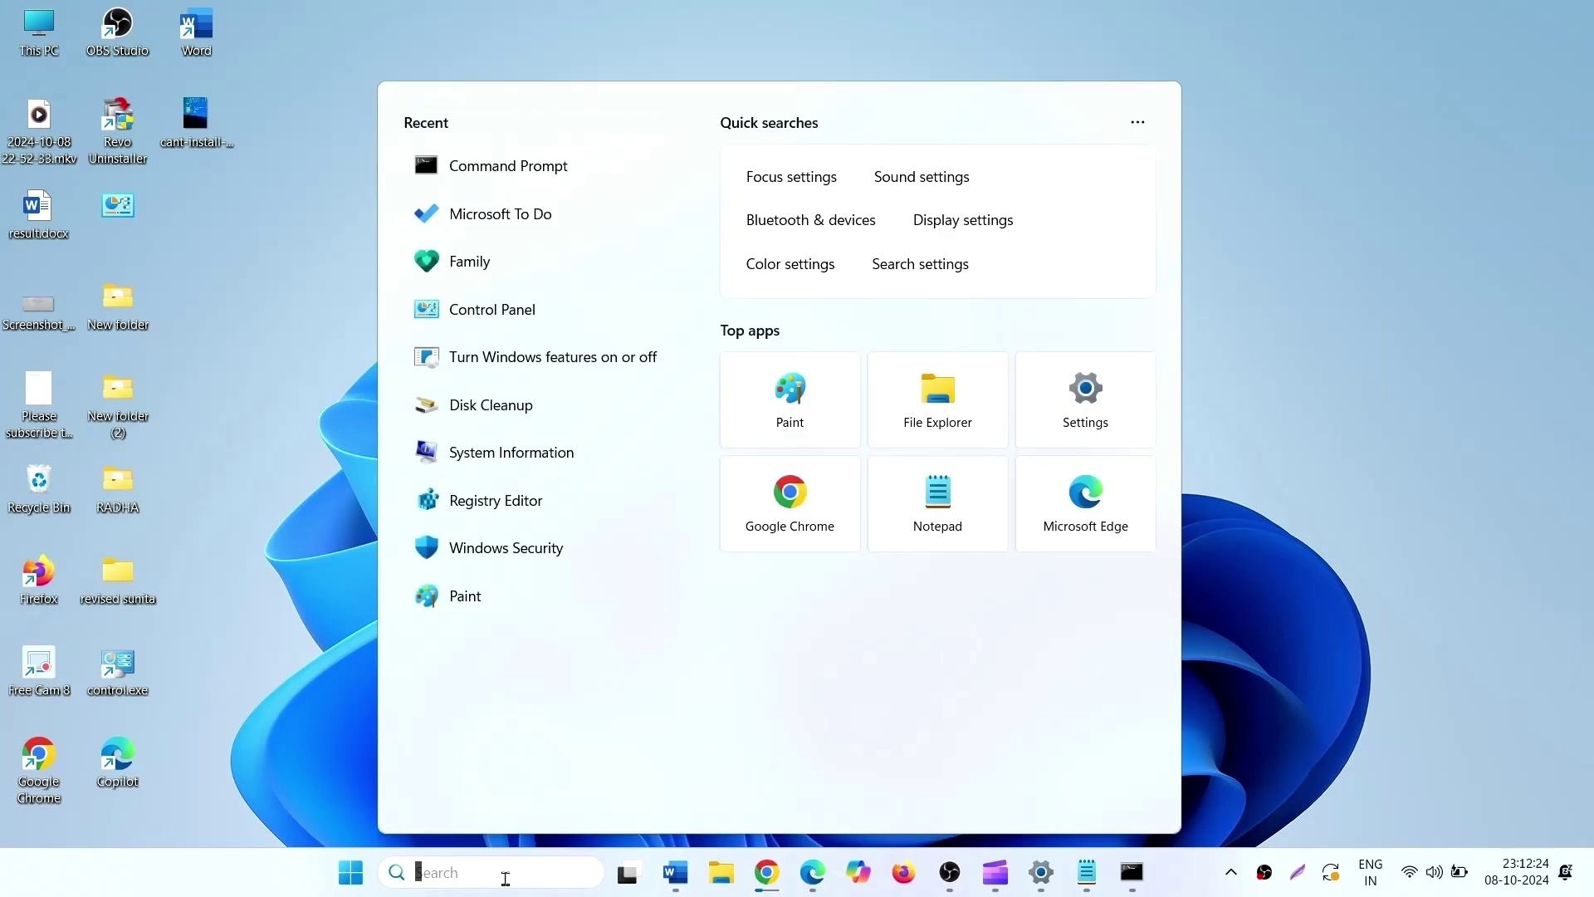
text(di)
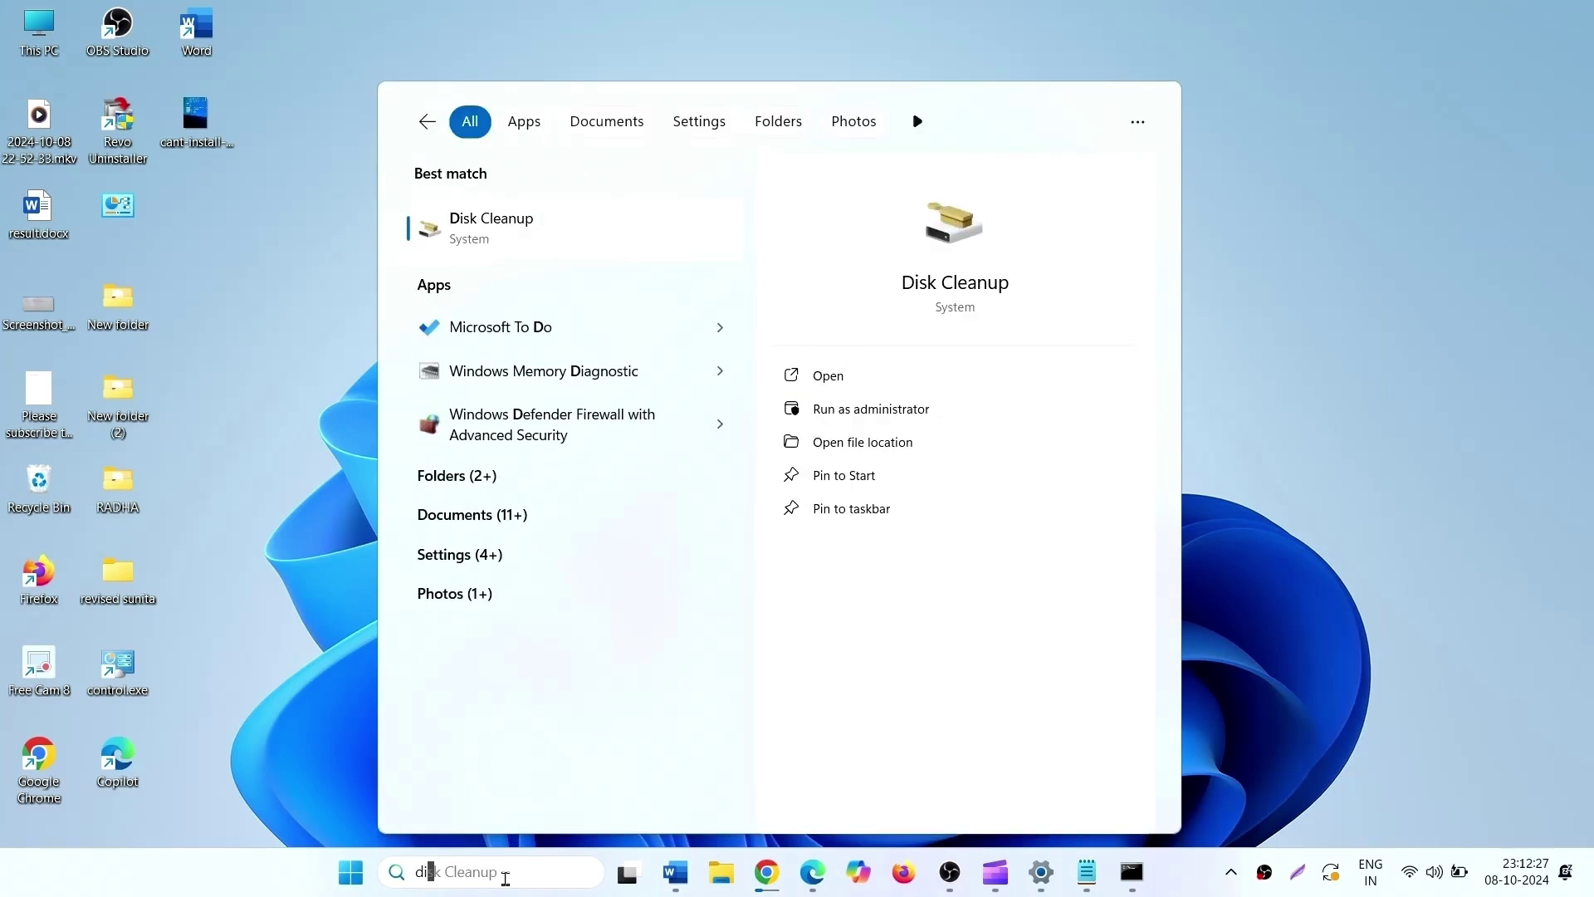
text(sk cleanu)
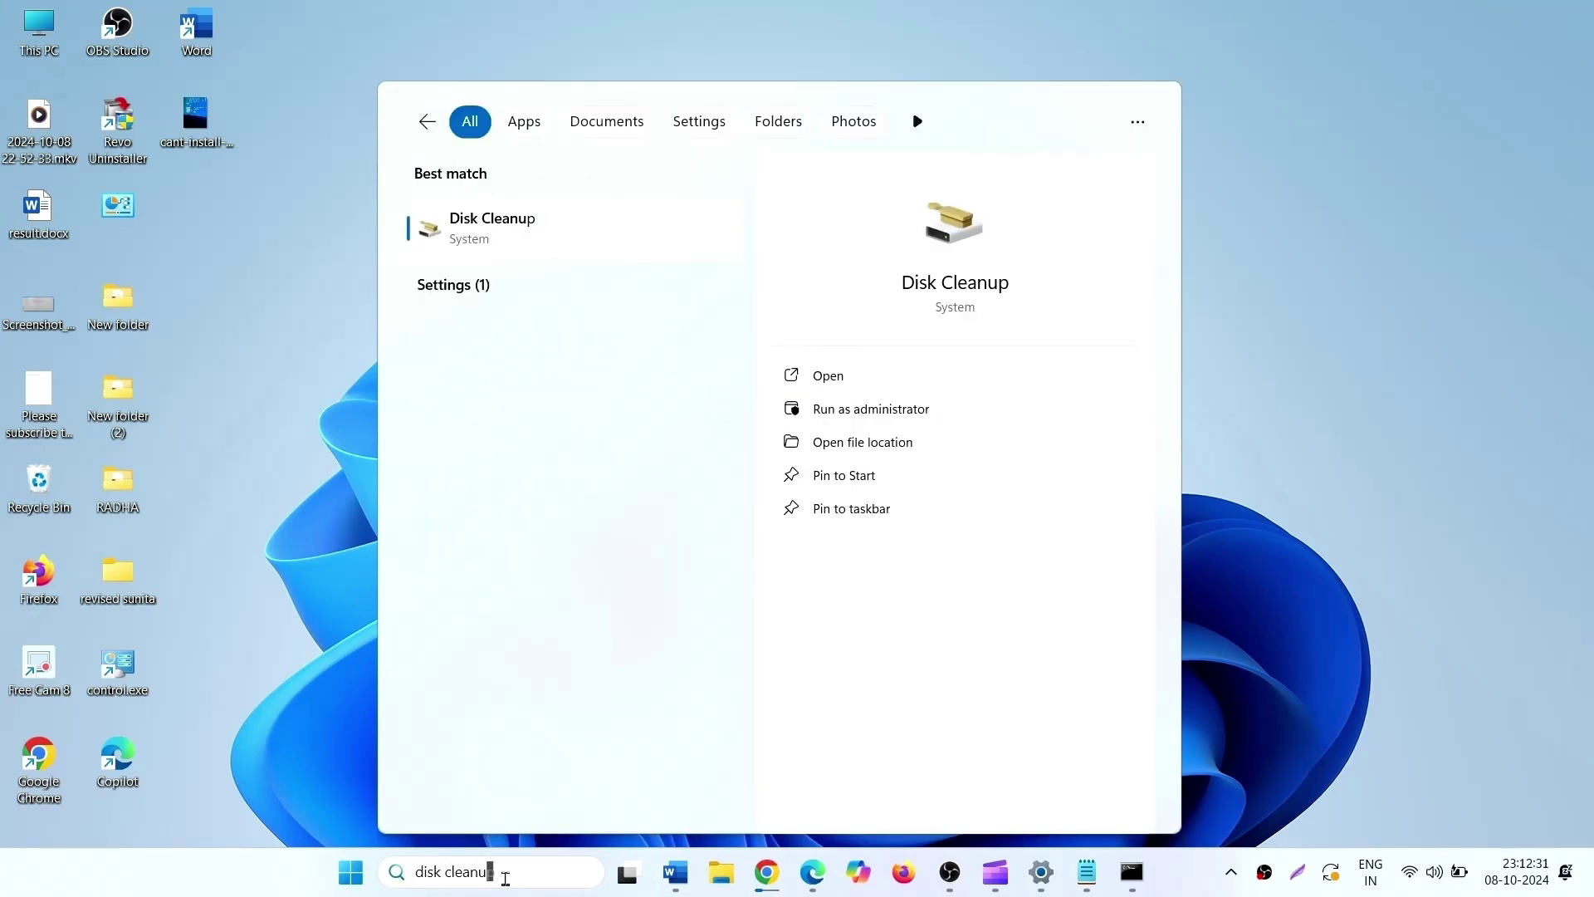
key(Return)
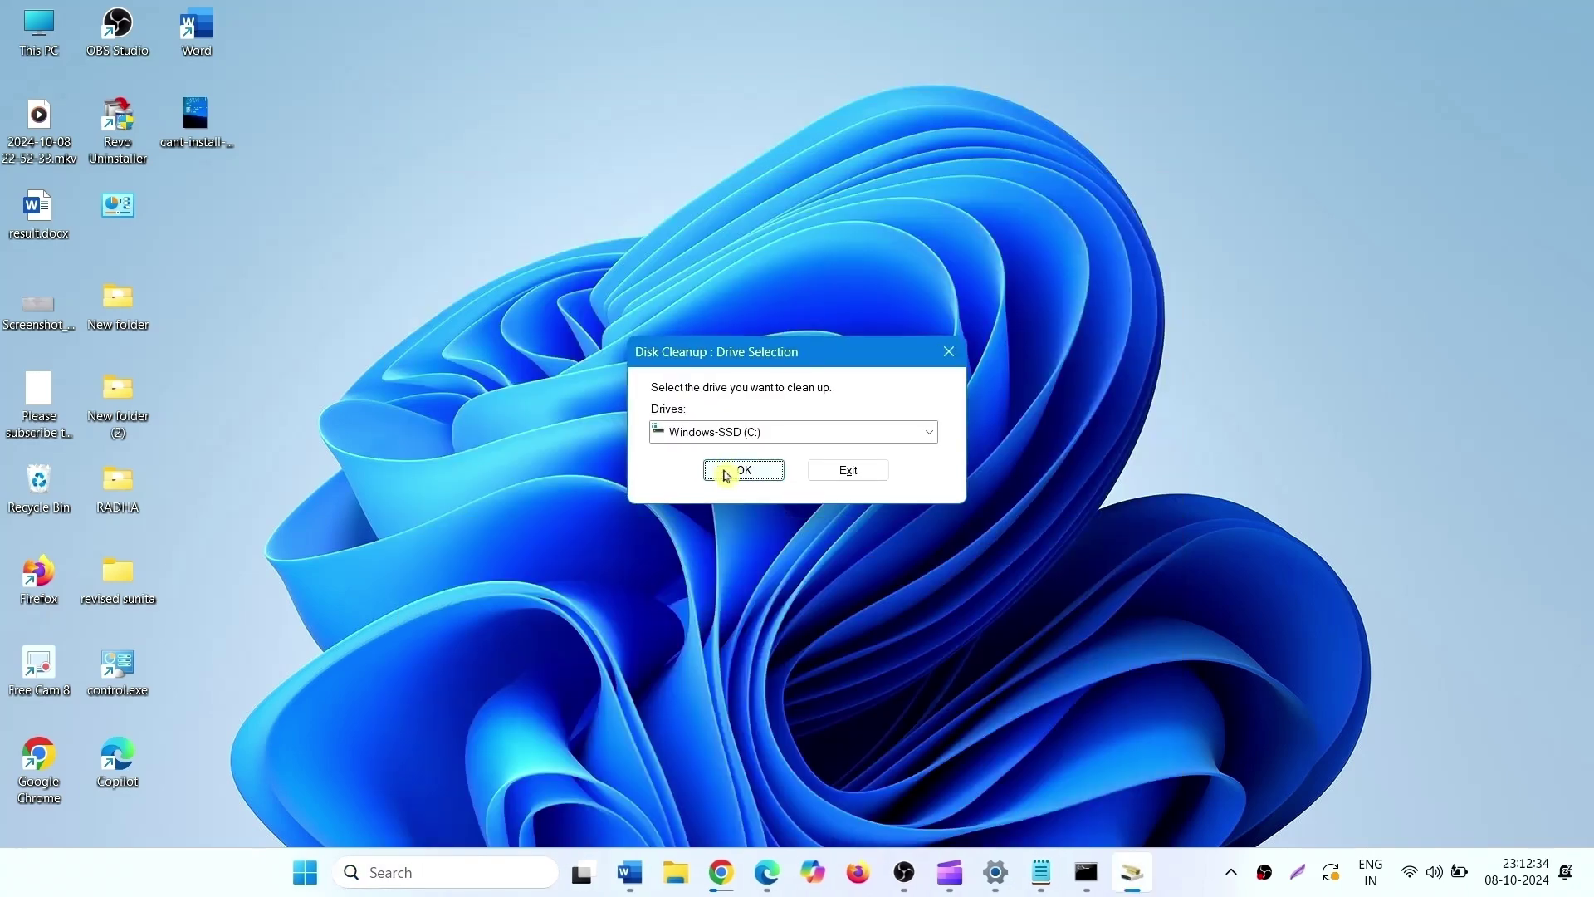
click(743, 472)
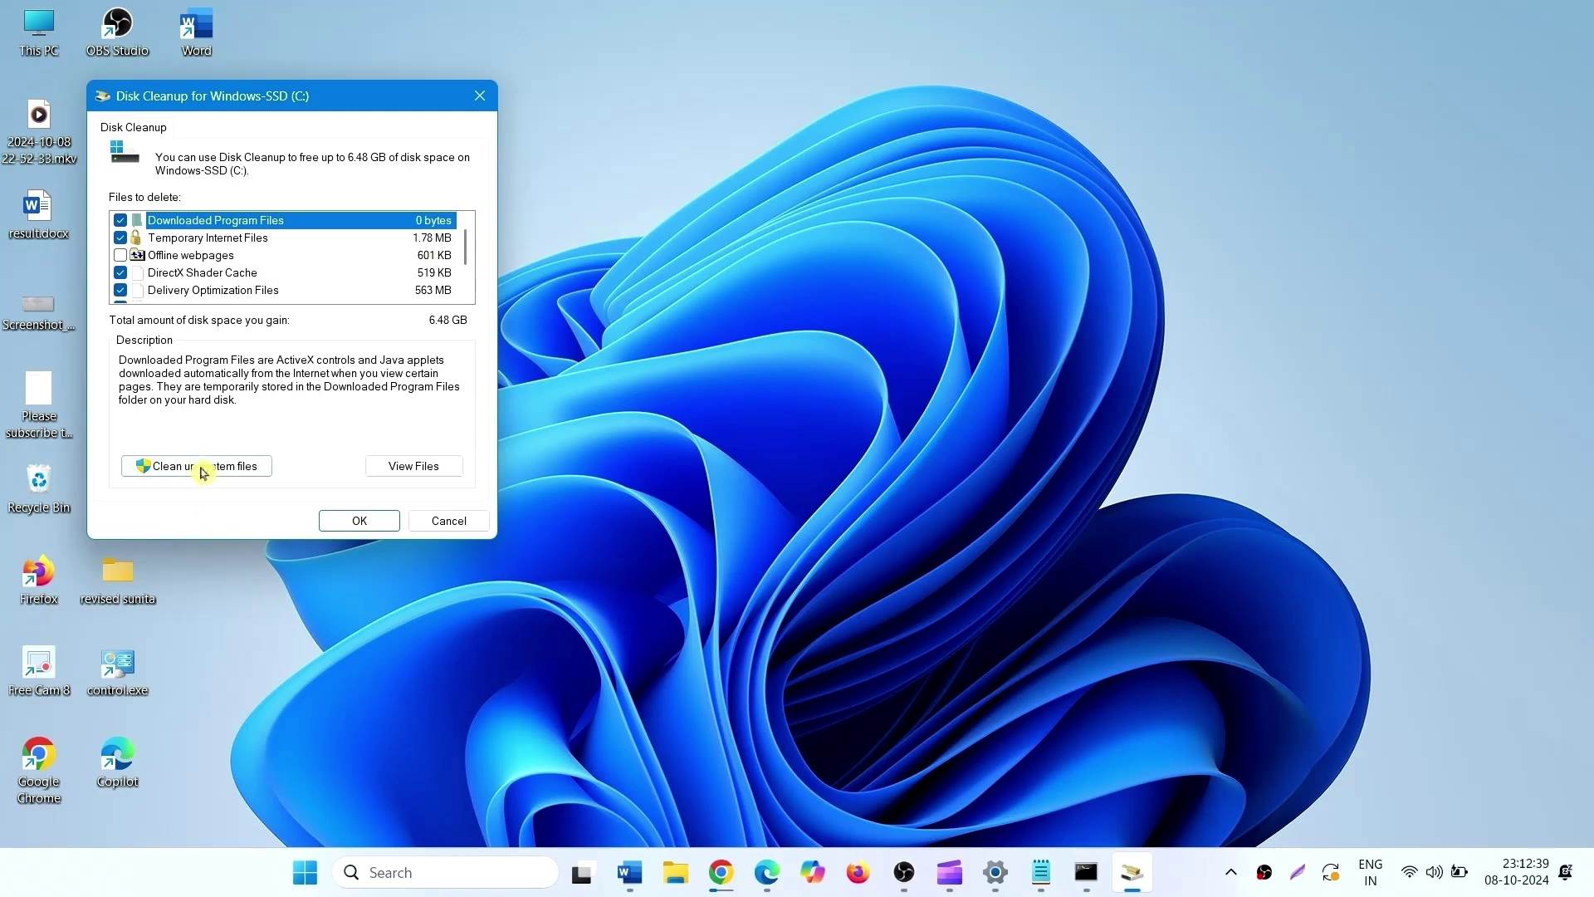
click(200, 469)
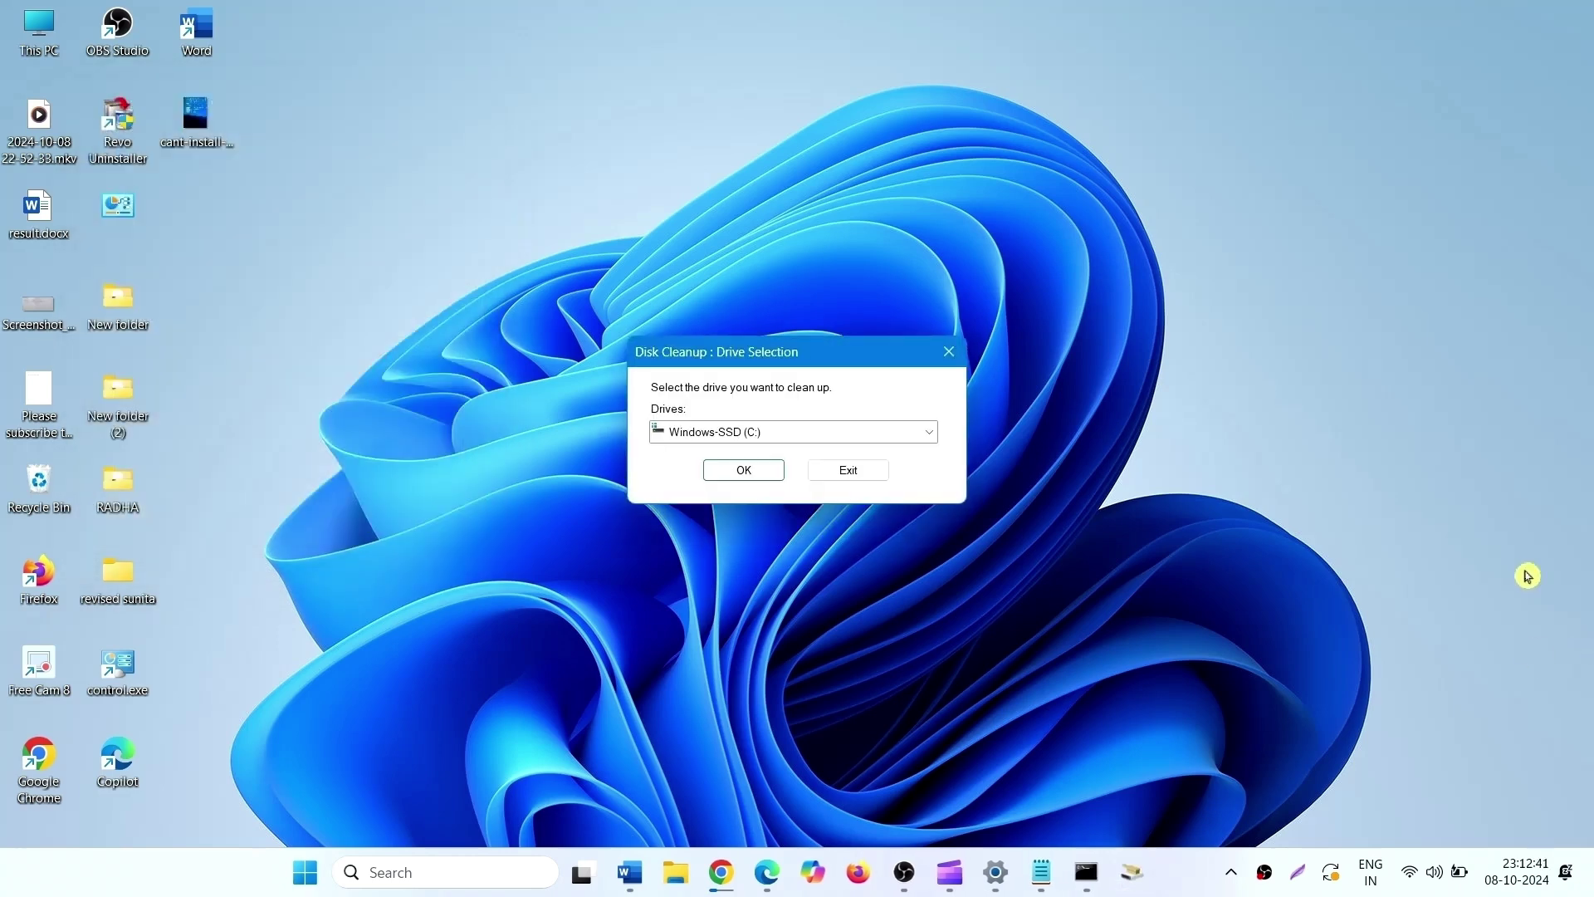
click(723, 480)
mouse_move(721, 873)
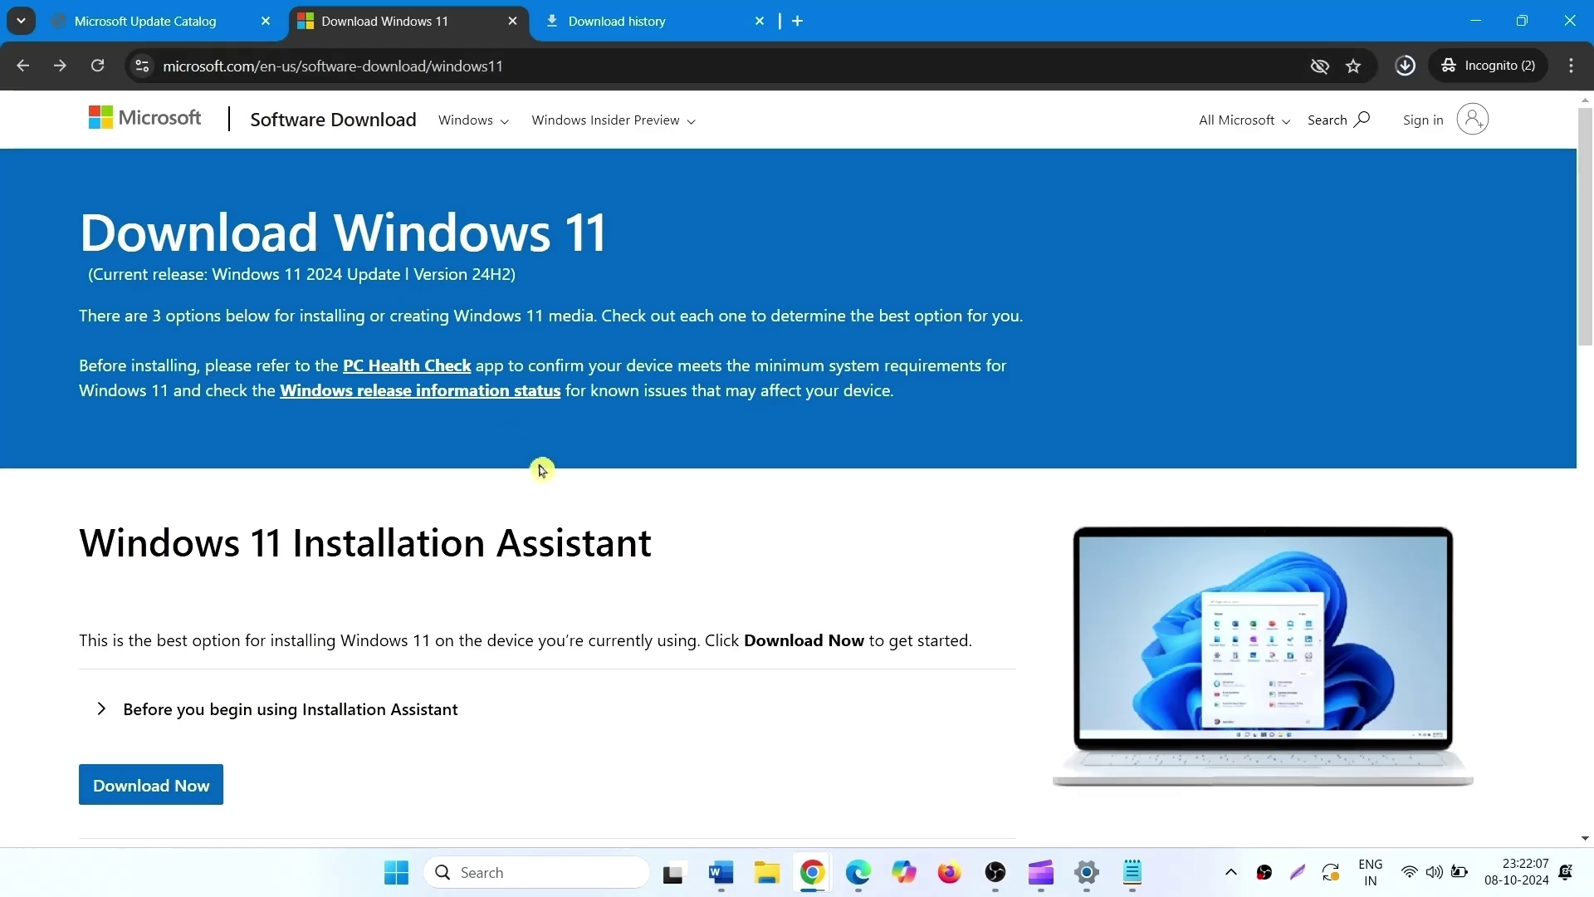
scroll(542, 470, down, 2)
scroll(542, 496, down, 2)
scroll(542, 496, down, 5)
scroll(541, 496, down, 2)
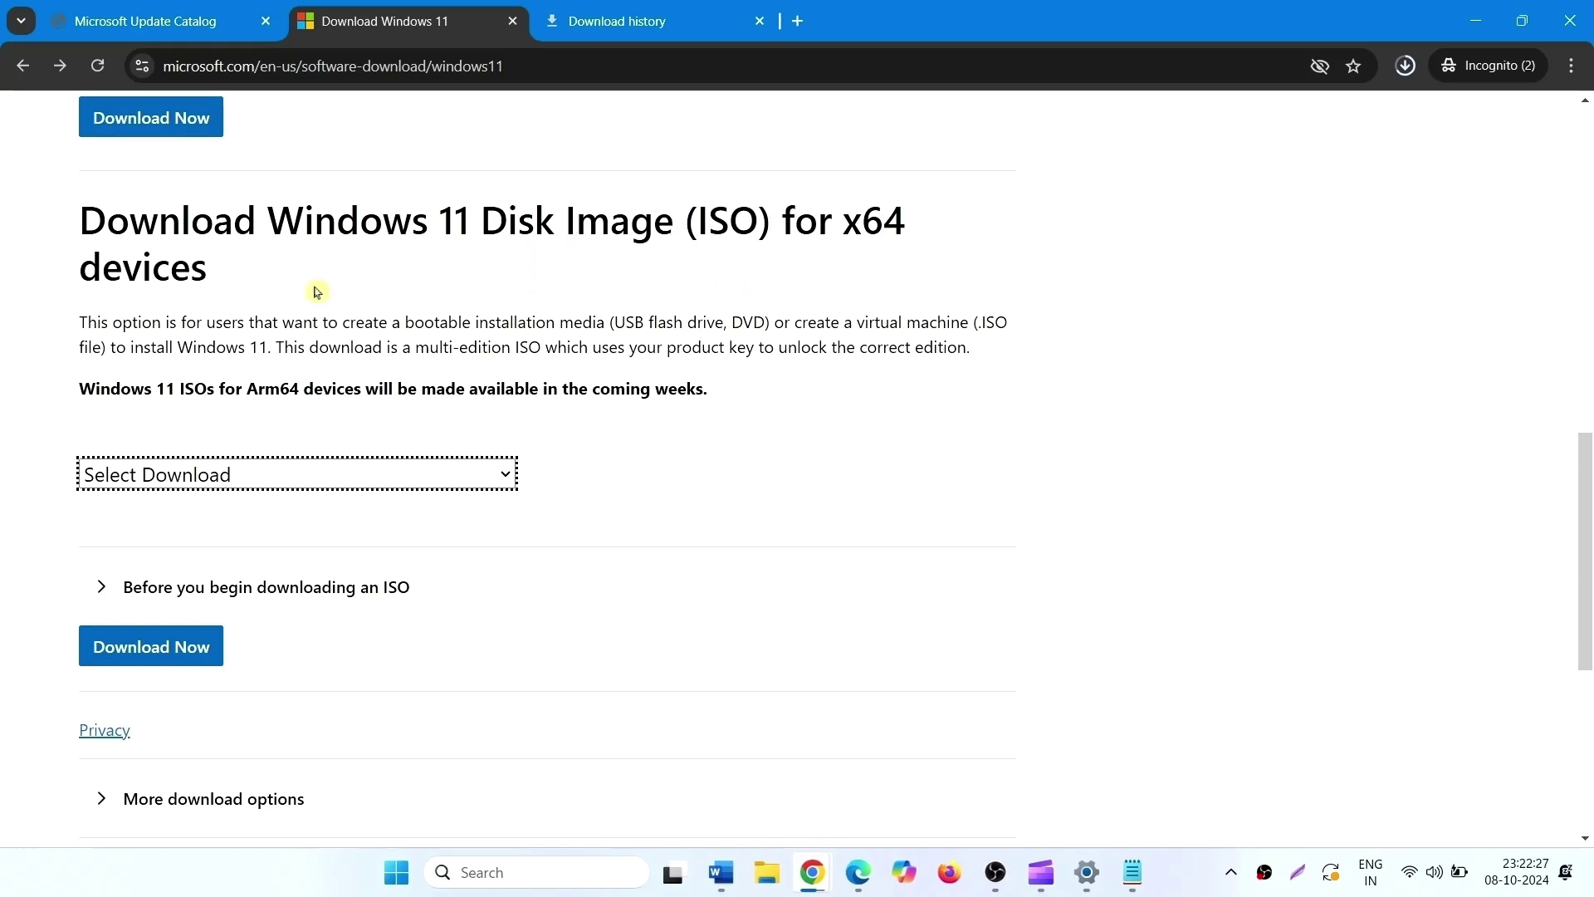
Request the Windows 11 multi-edition ISO and confirm English International as the language.
click(235, 480)
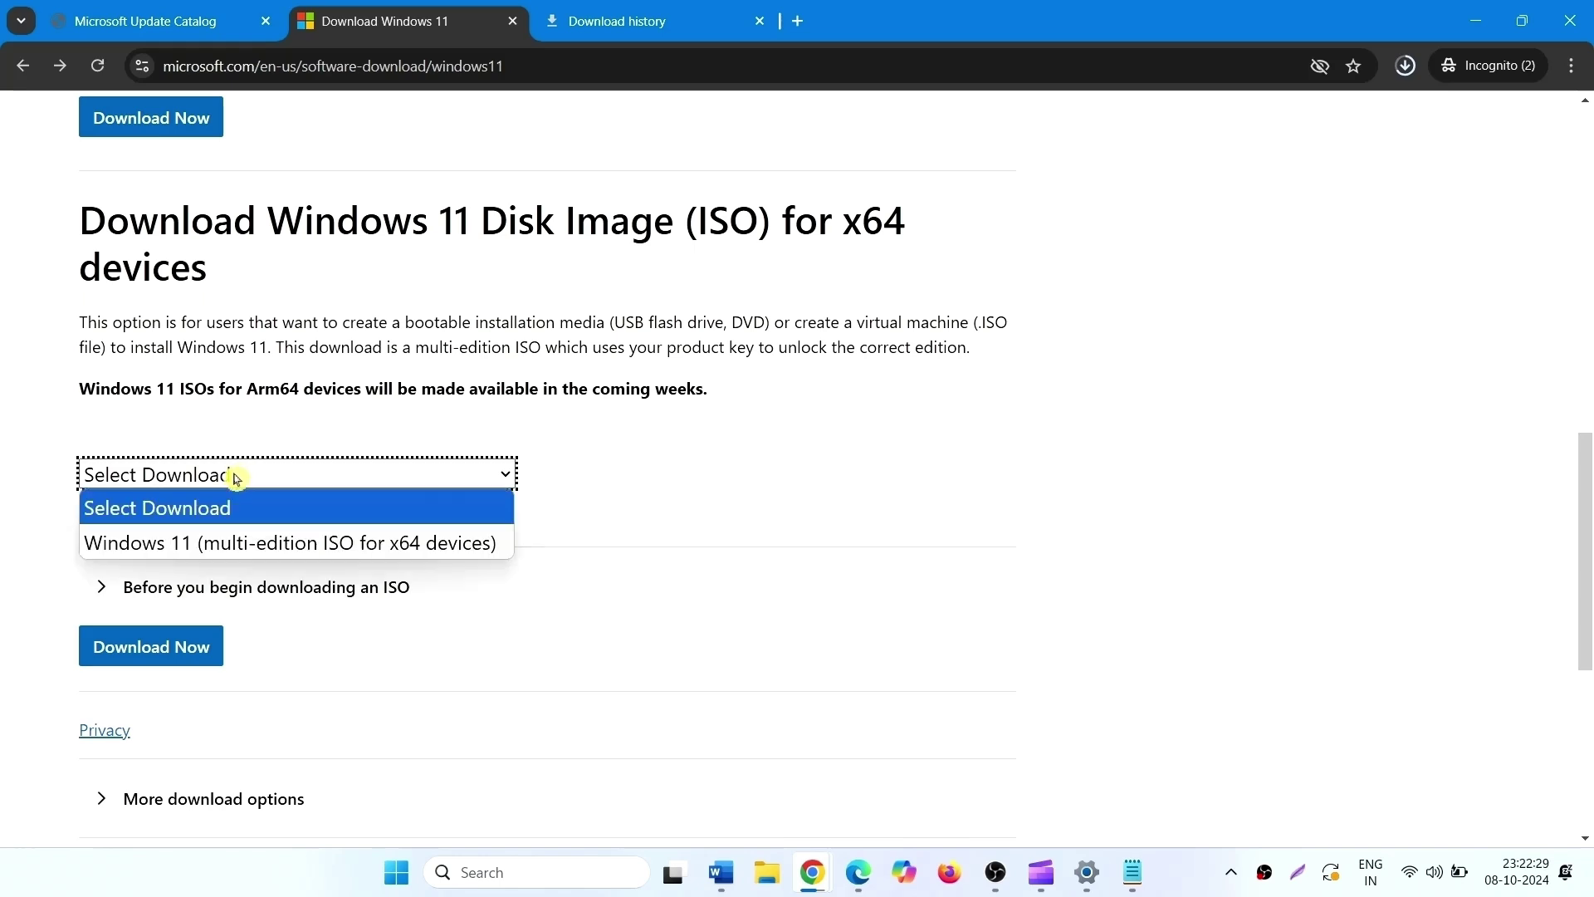
click(183, 553)
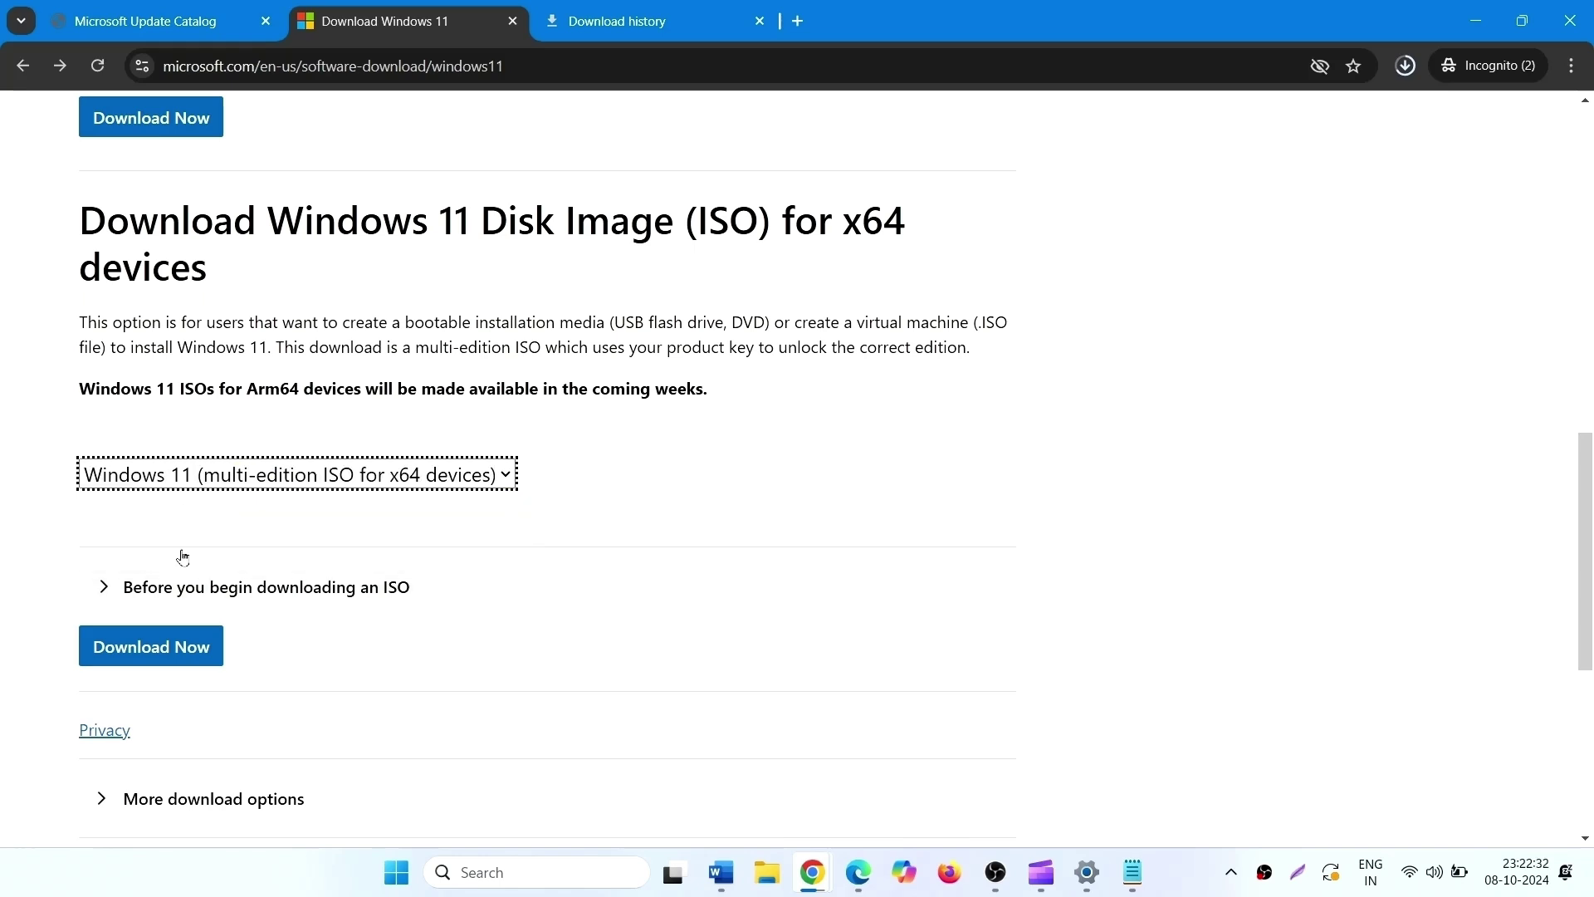
click(165, 660)
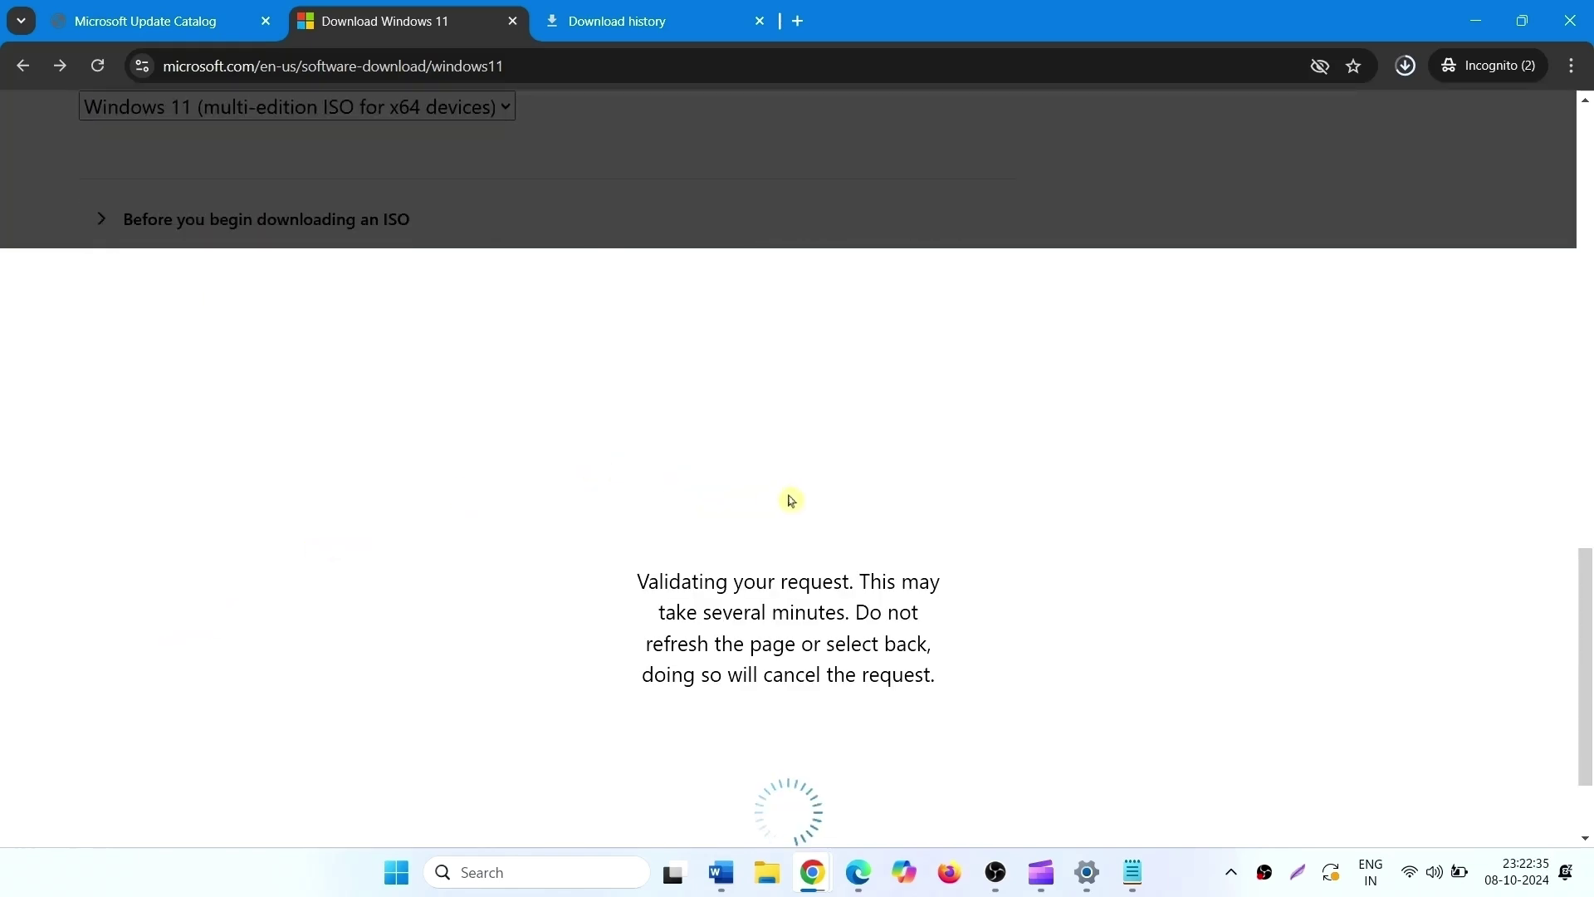
click(227, 497)
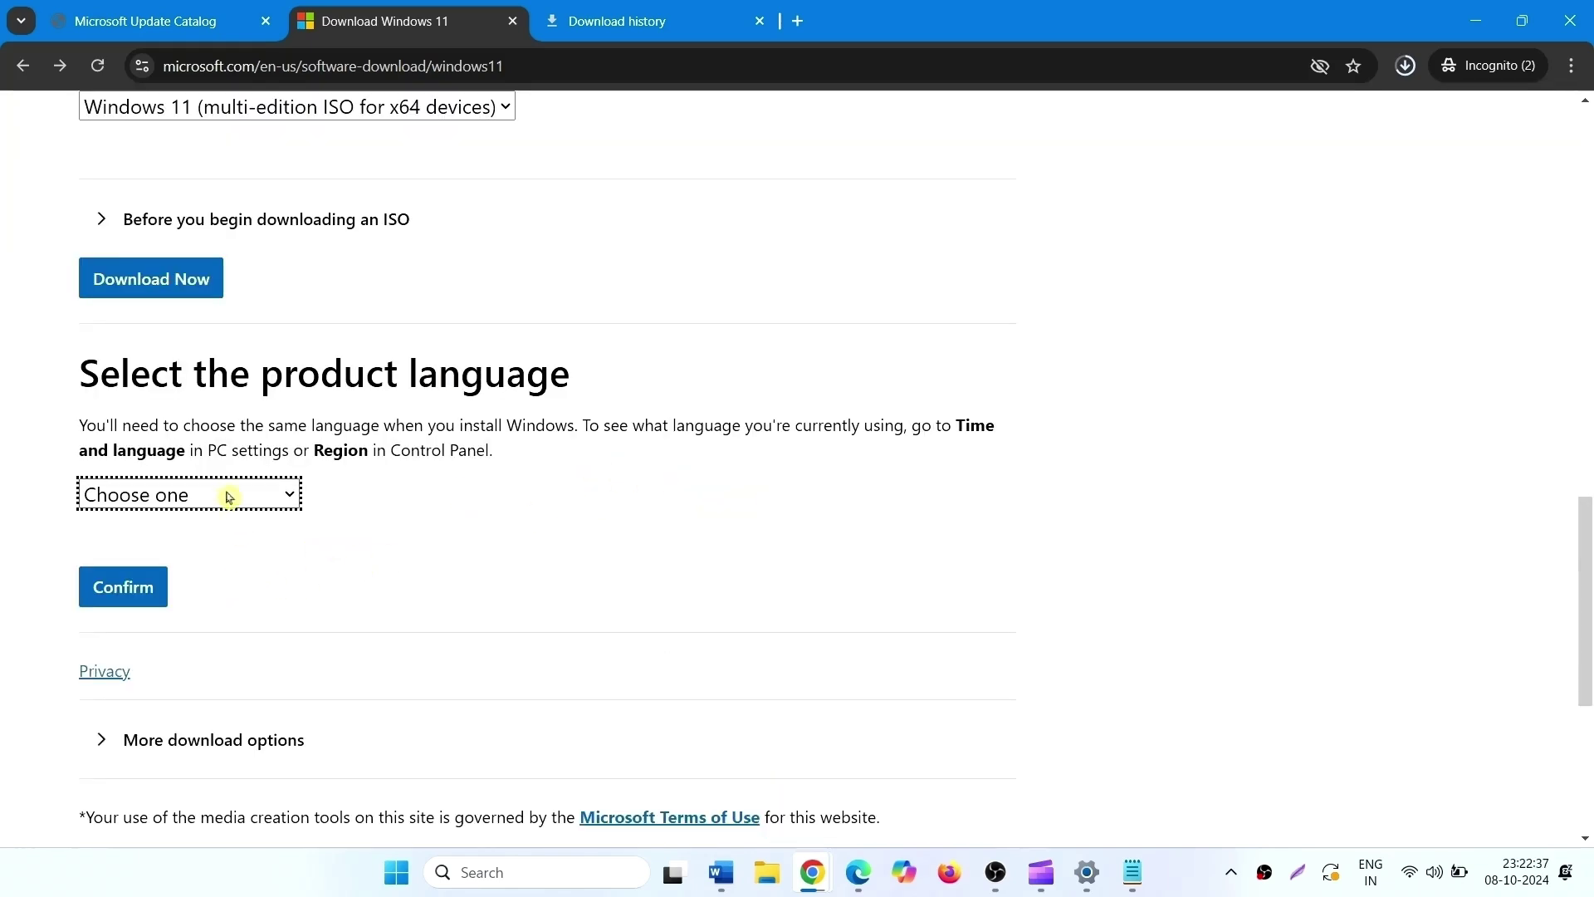
click(228, 496)
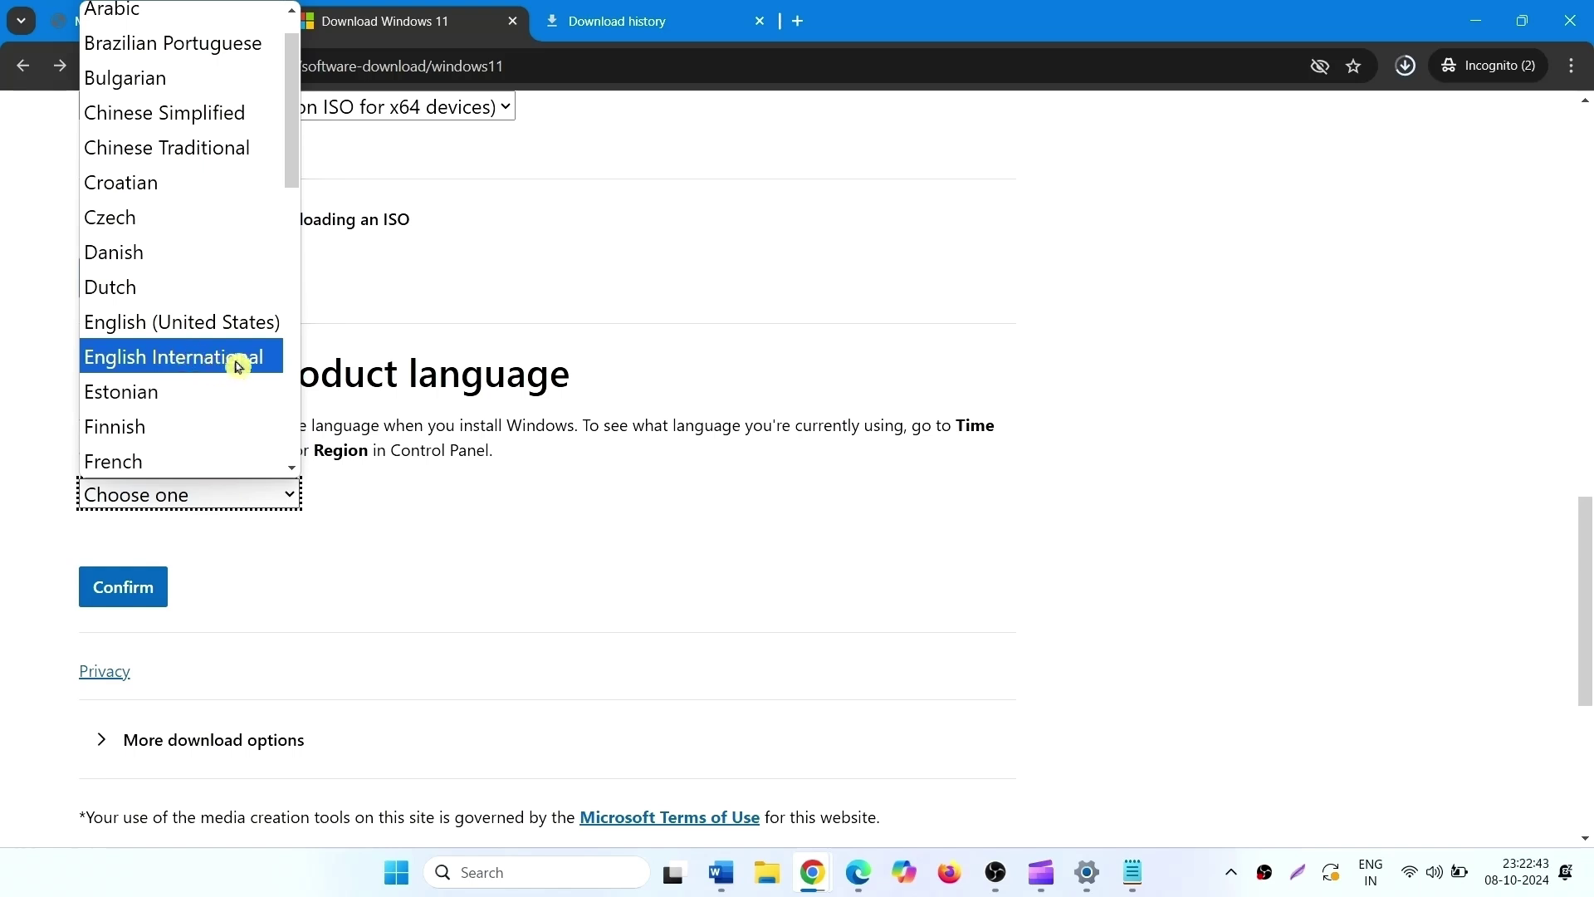
click(237, 366)
click(120, 600)
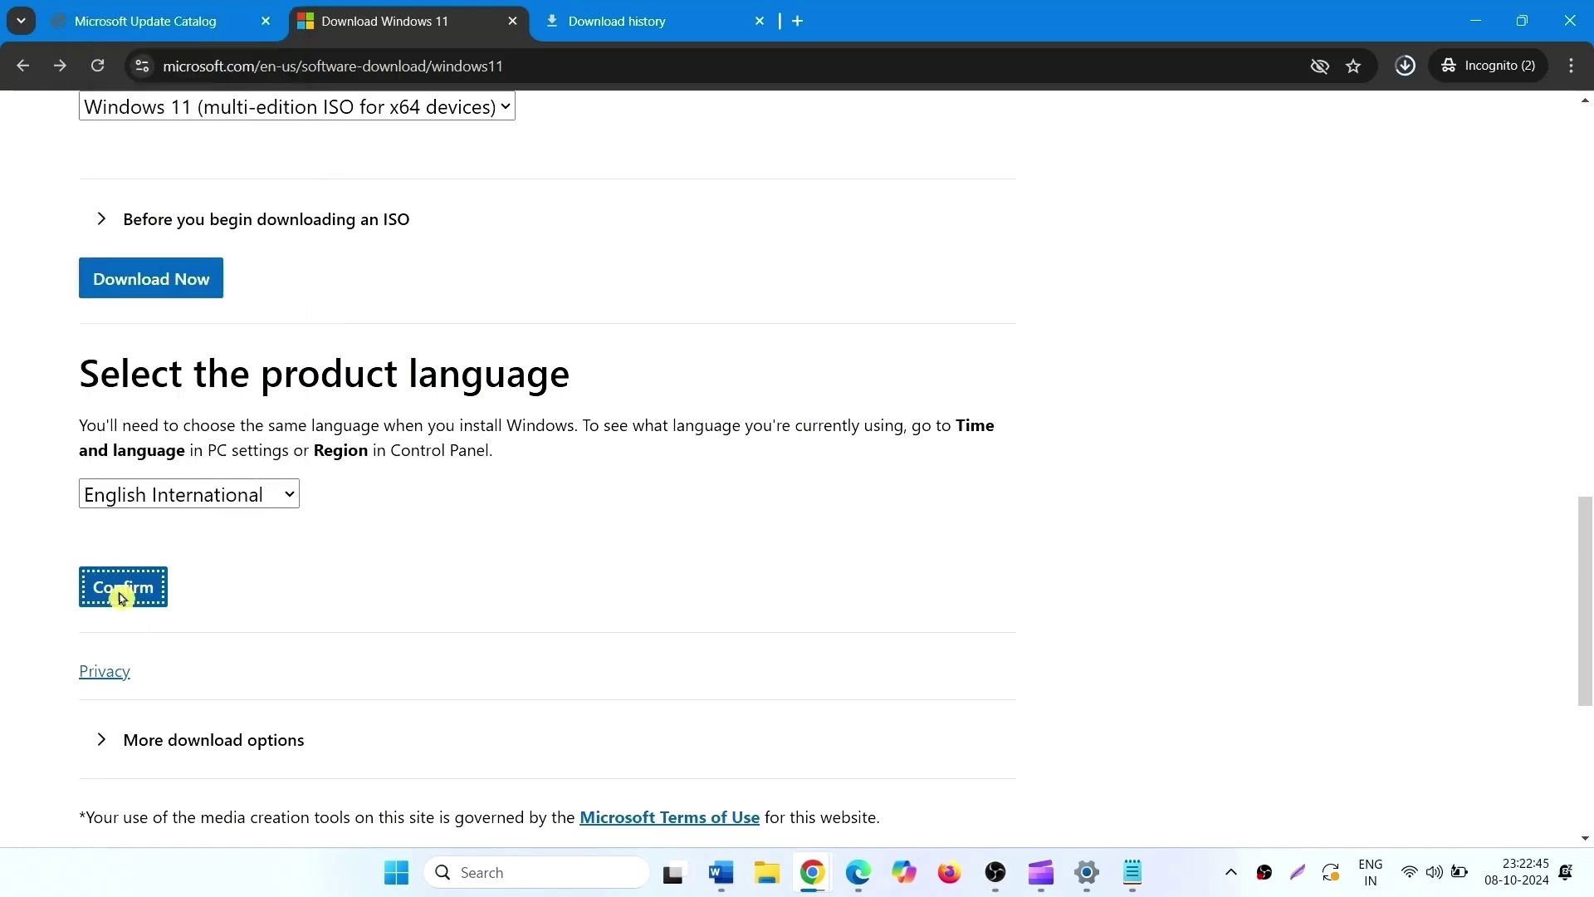
scroll(555, 409, down, 2)
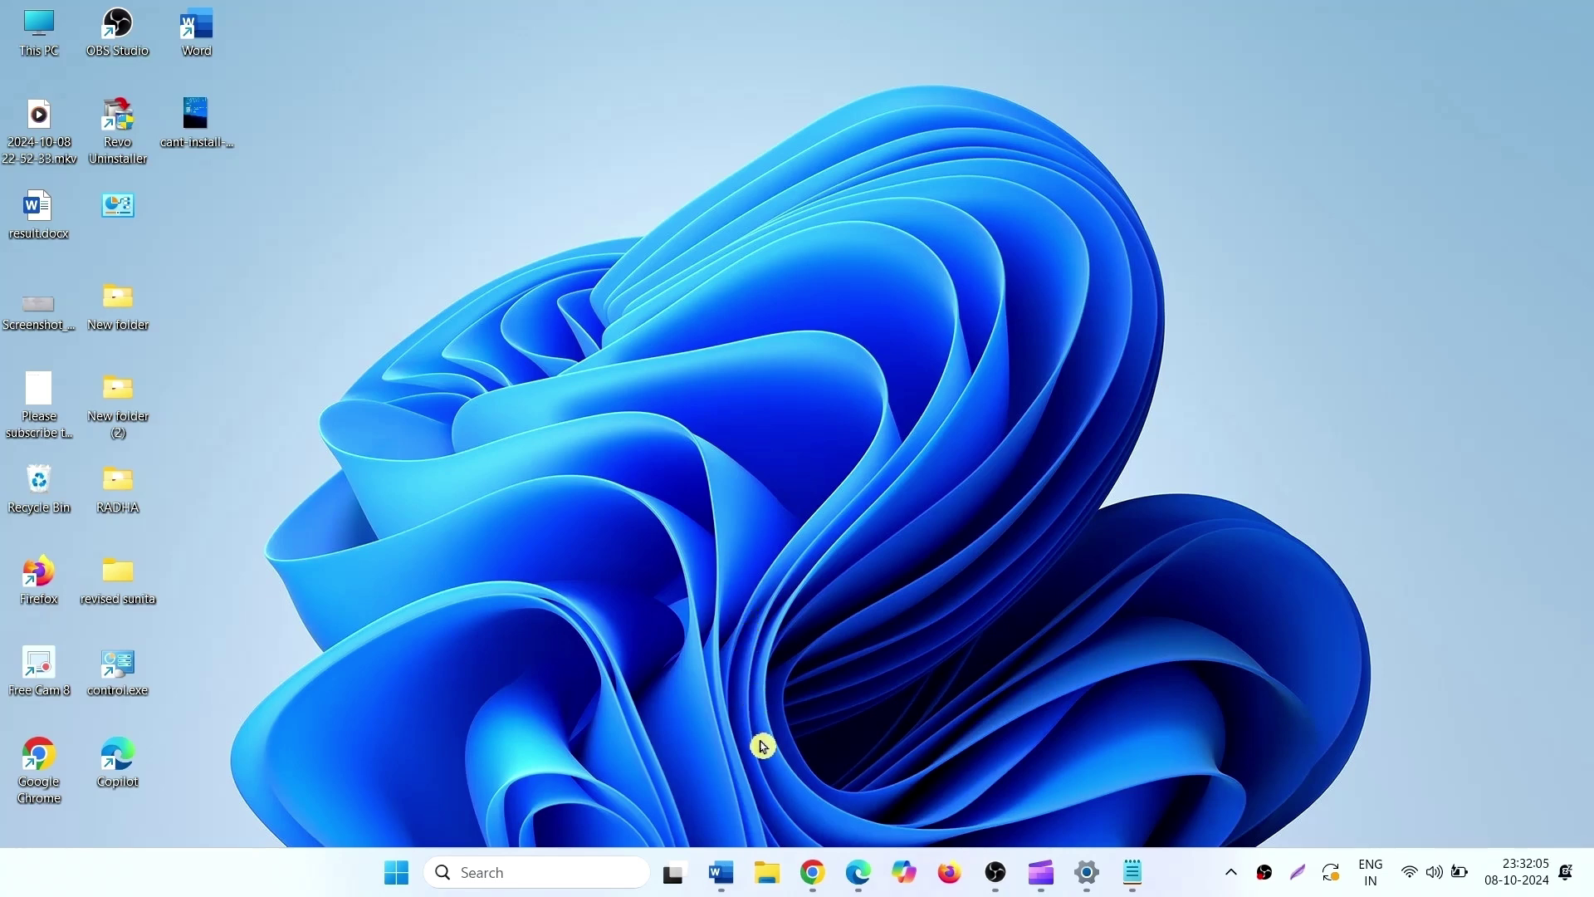
Mount the downloaded Windows 11 ISO from the Downloads folder in File Explorer.
click(764, 877)
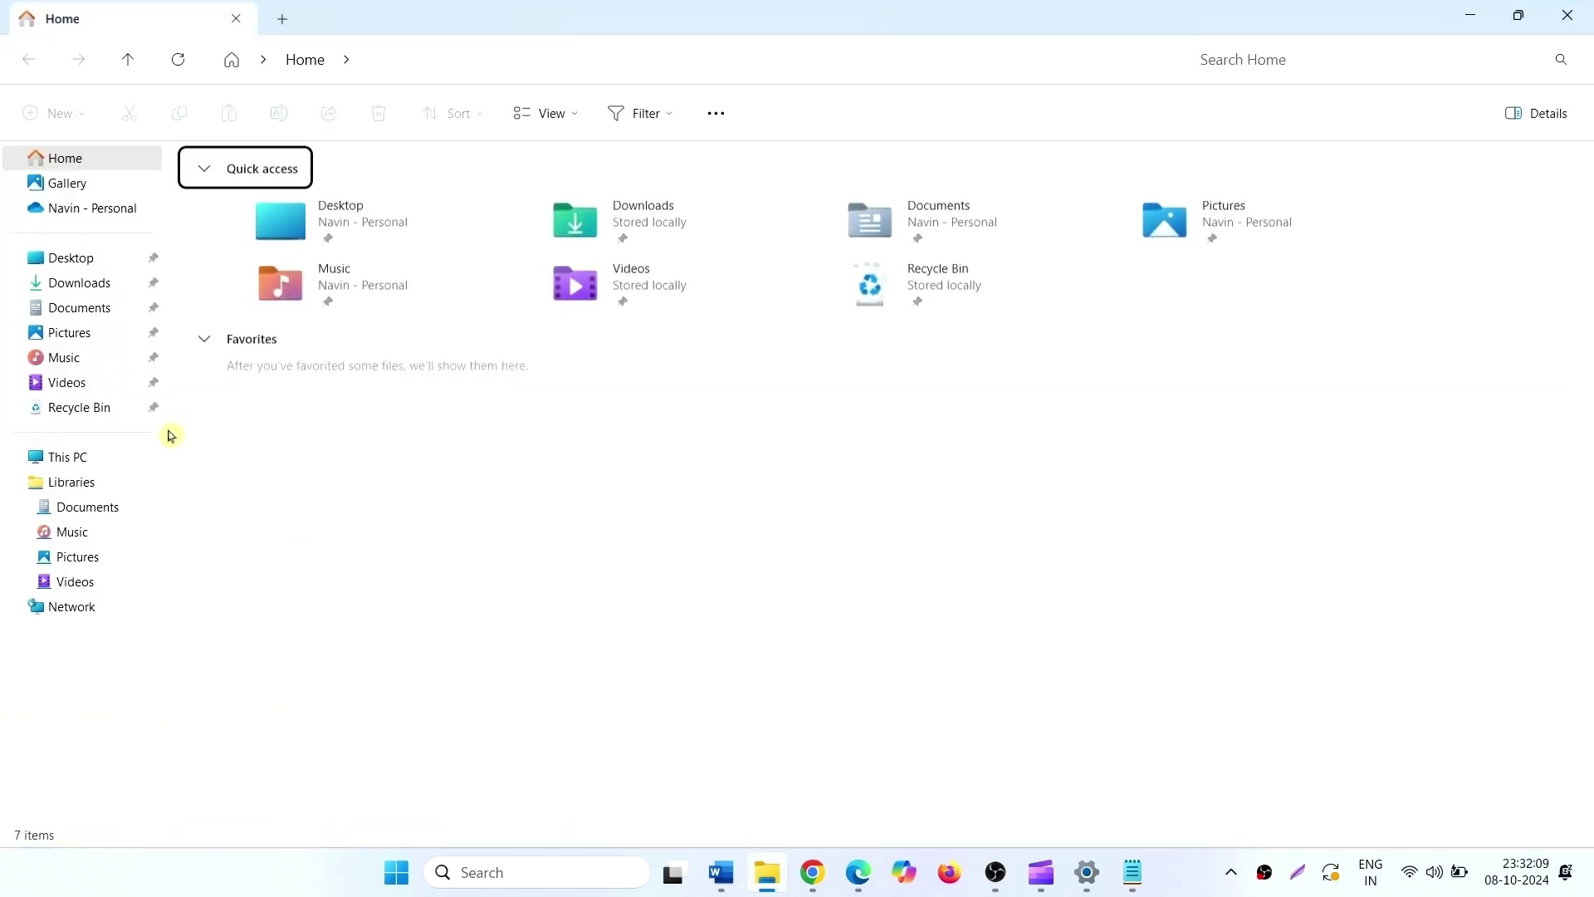
click(84, 286)
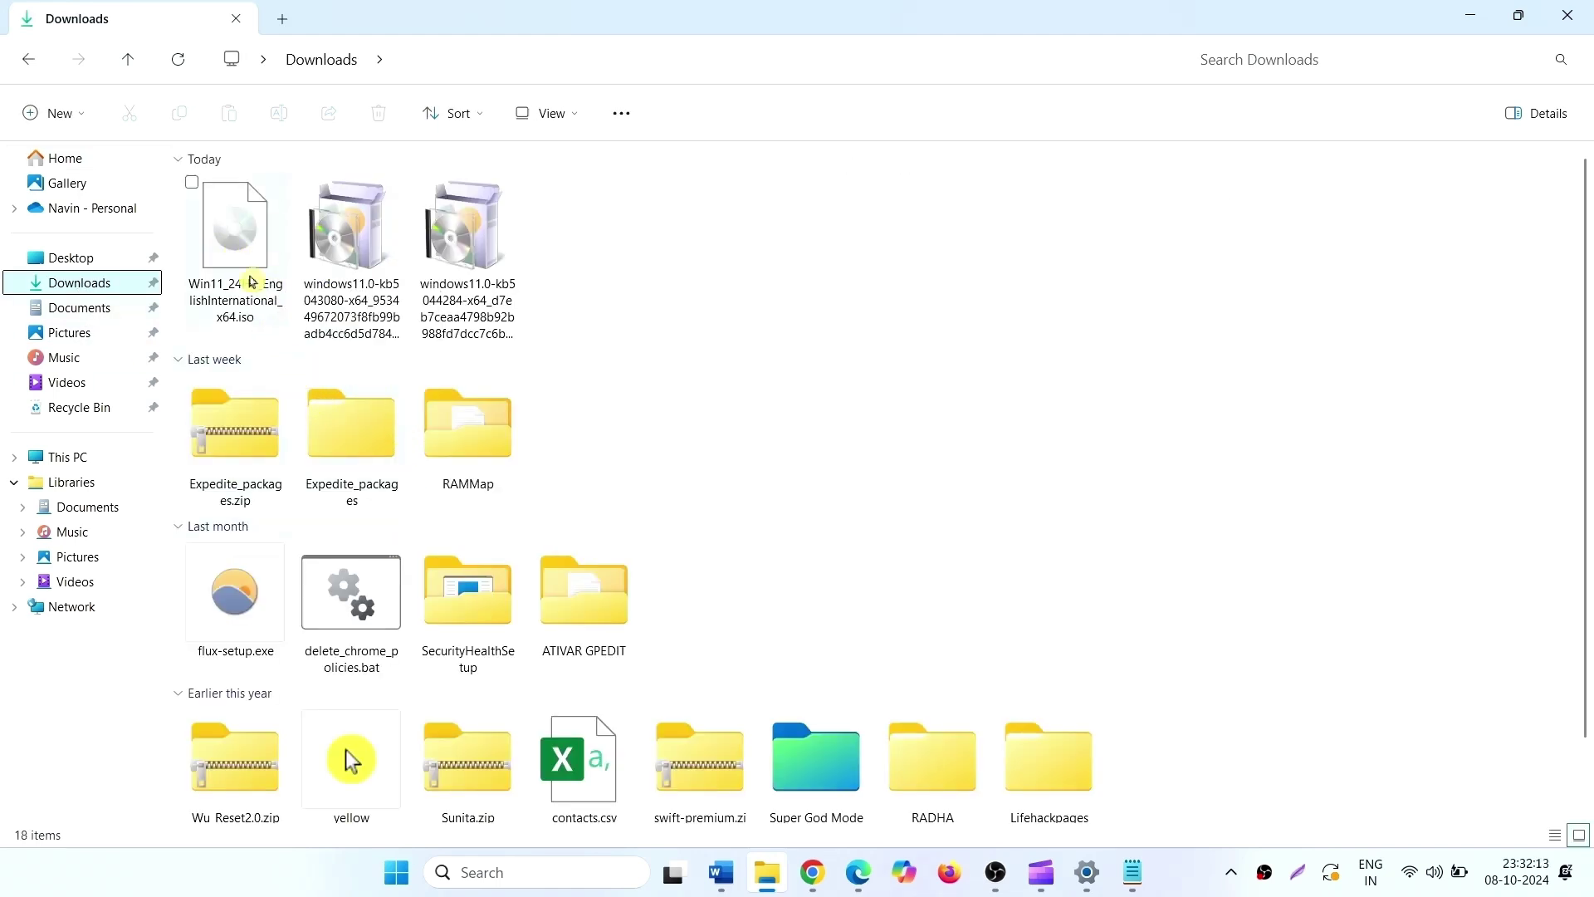
click(235, 247)
right_click(235, 247)
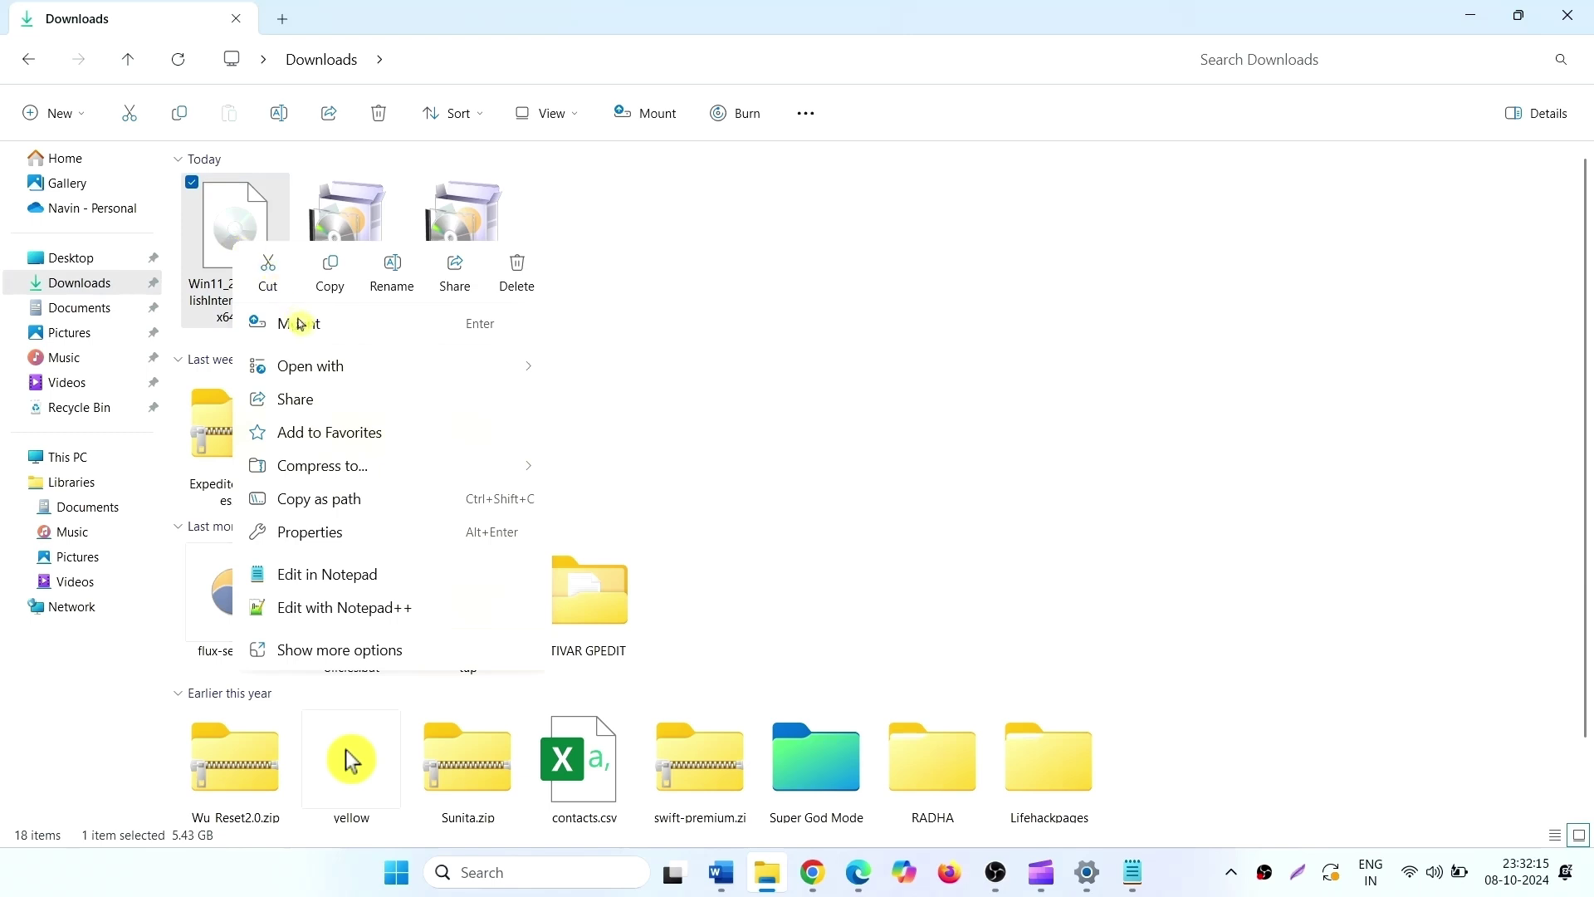
click(302, 328)
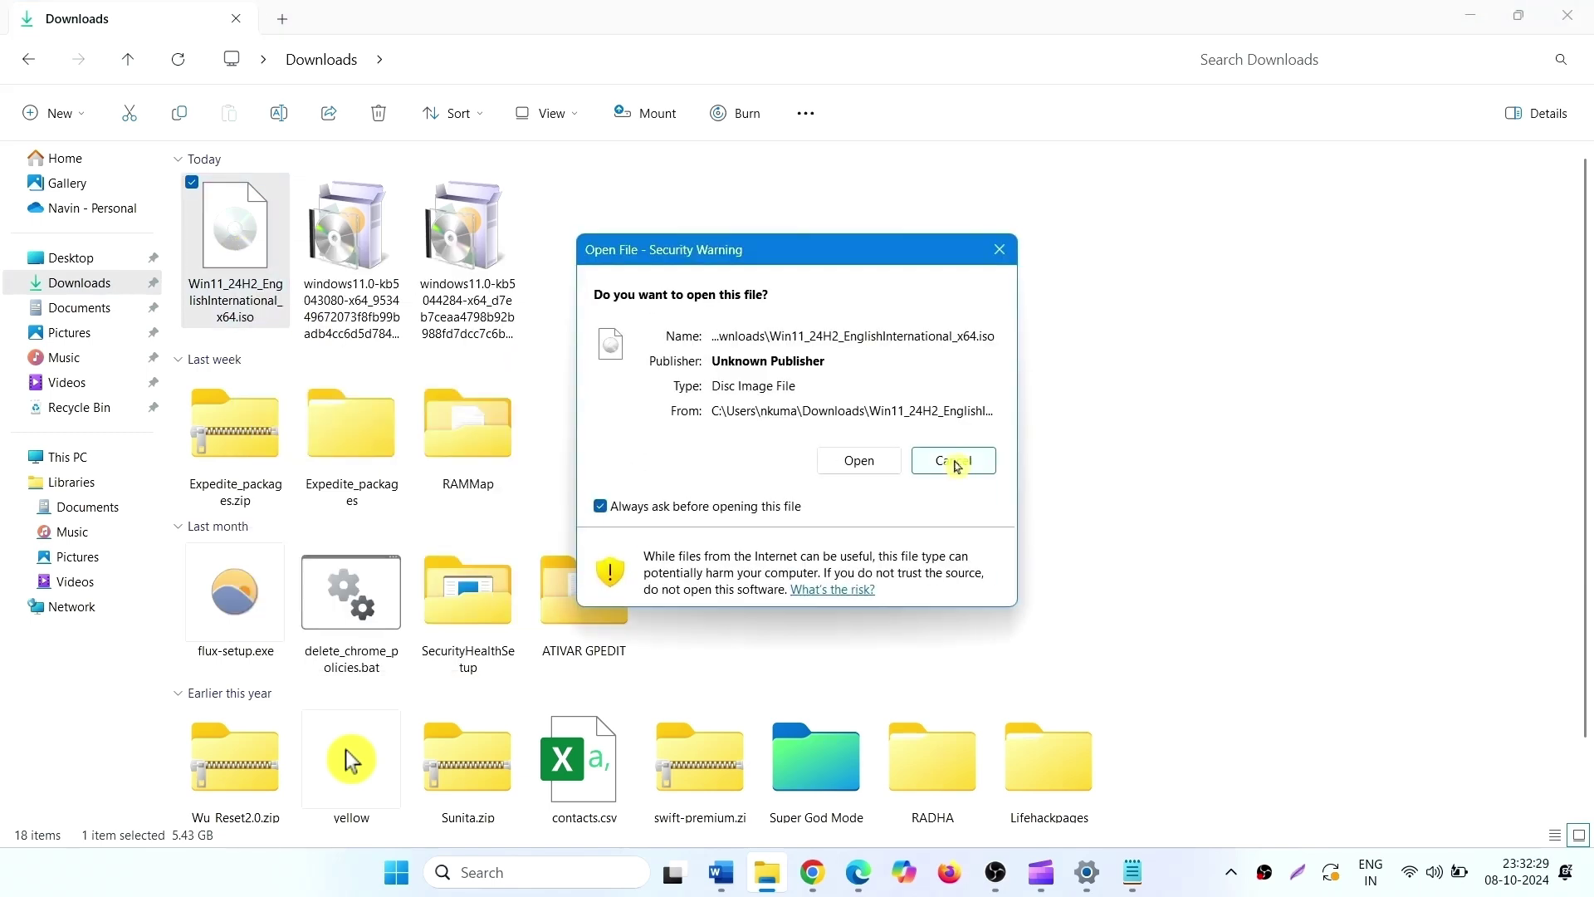
click(859, 461)
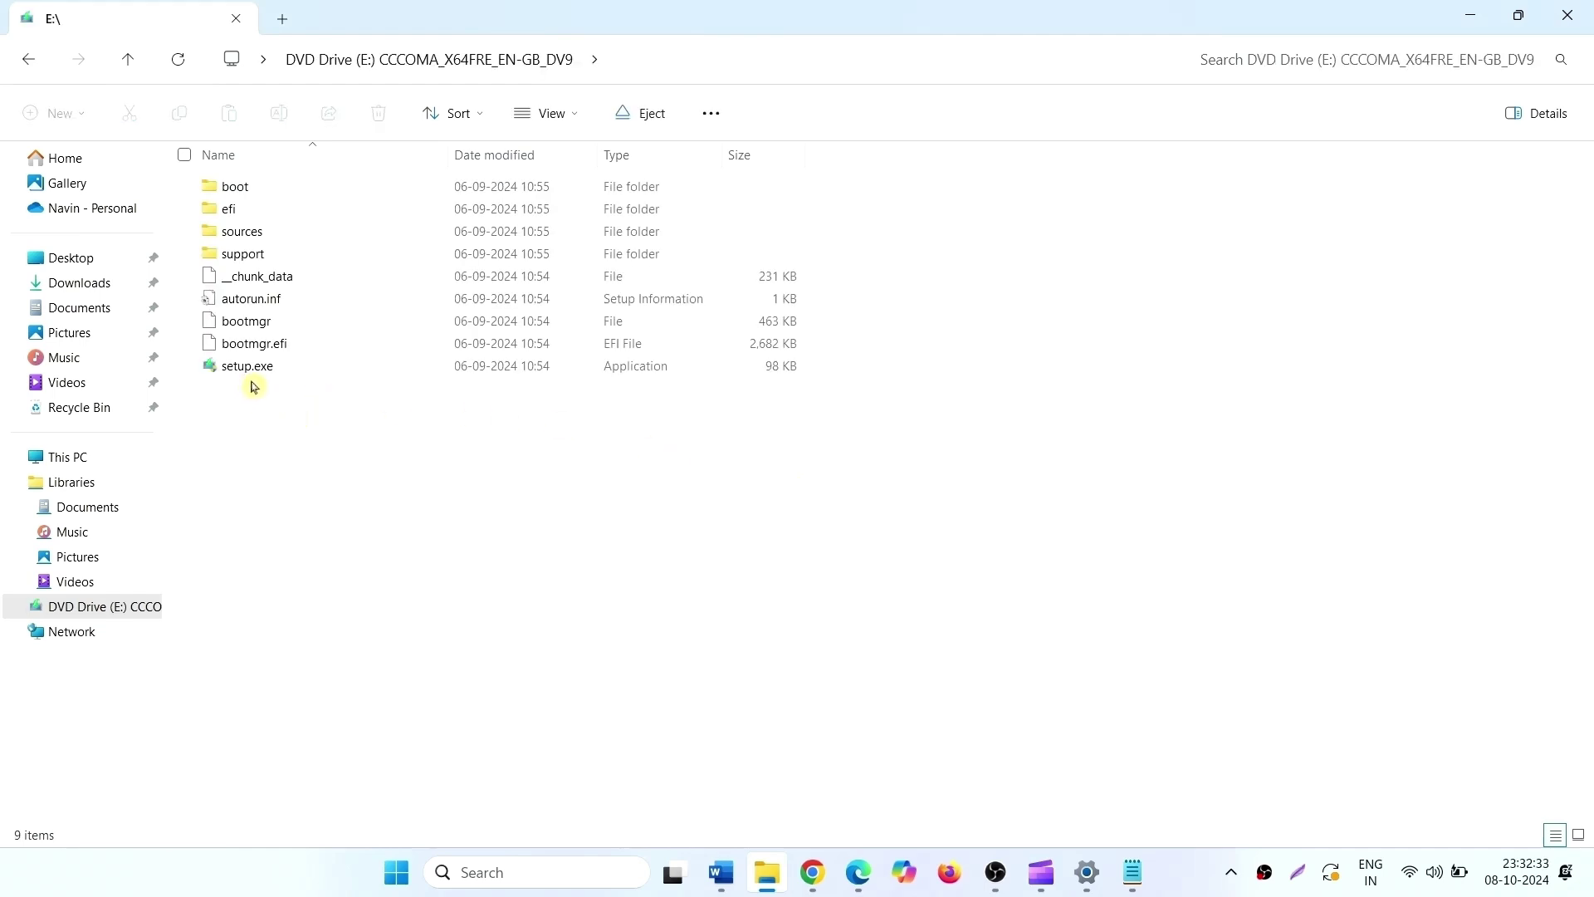
Launch setup.exe from the mounted Windows 11 drive and allow it to run.
right_click(275, 378)
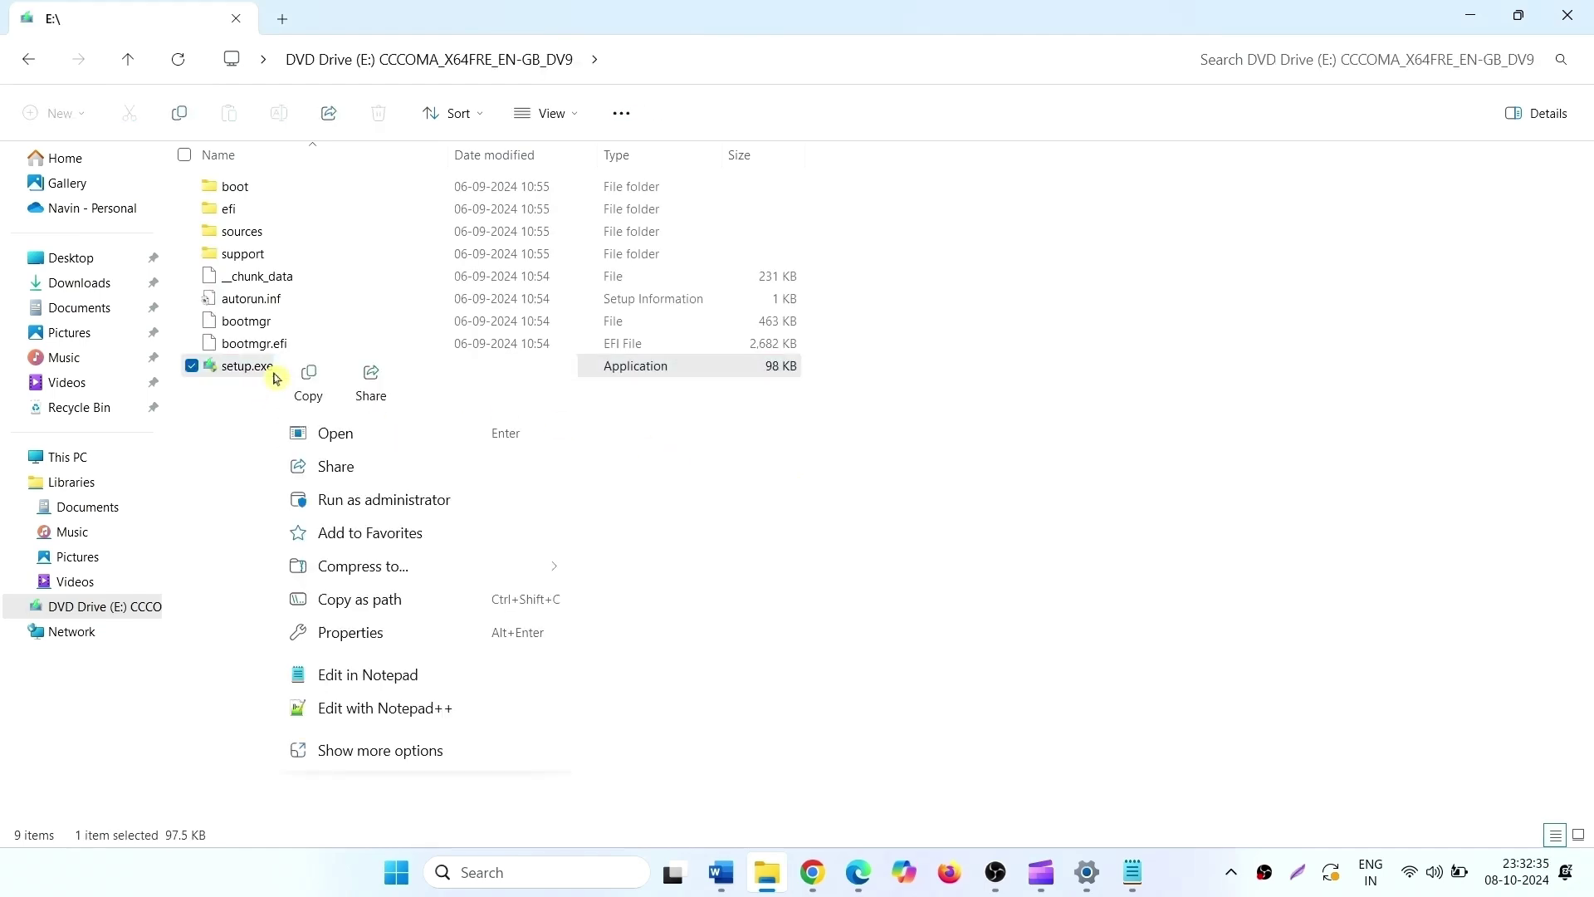
click(360, 443)
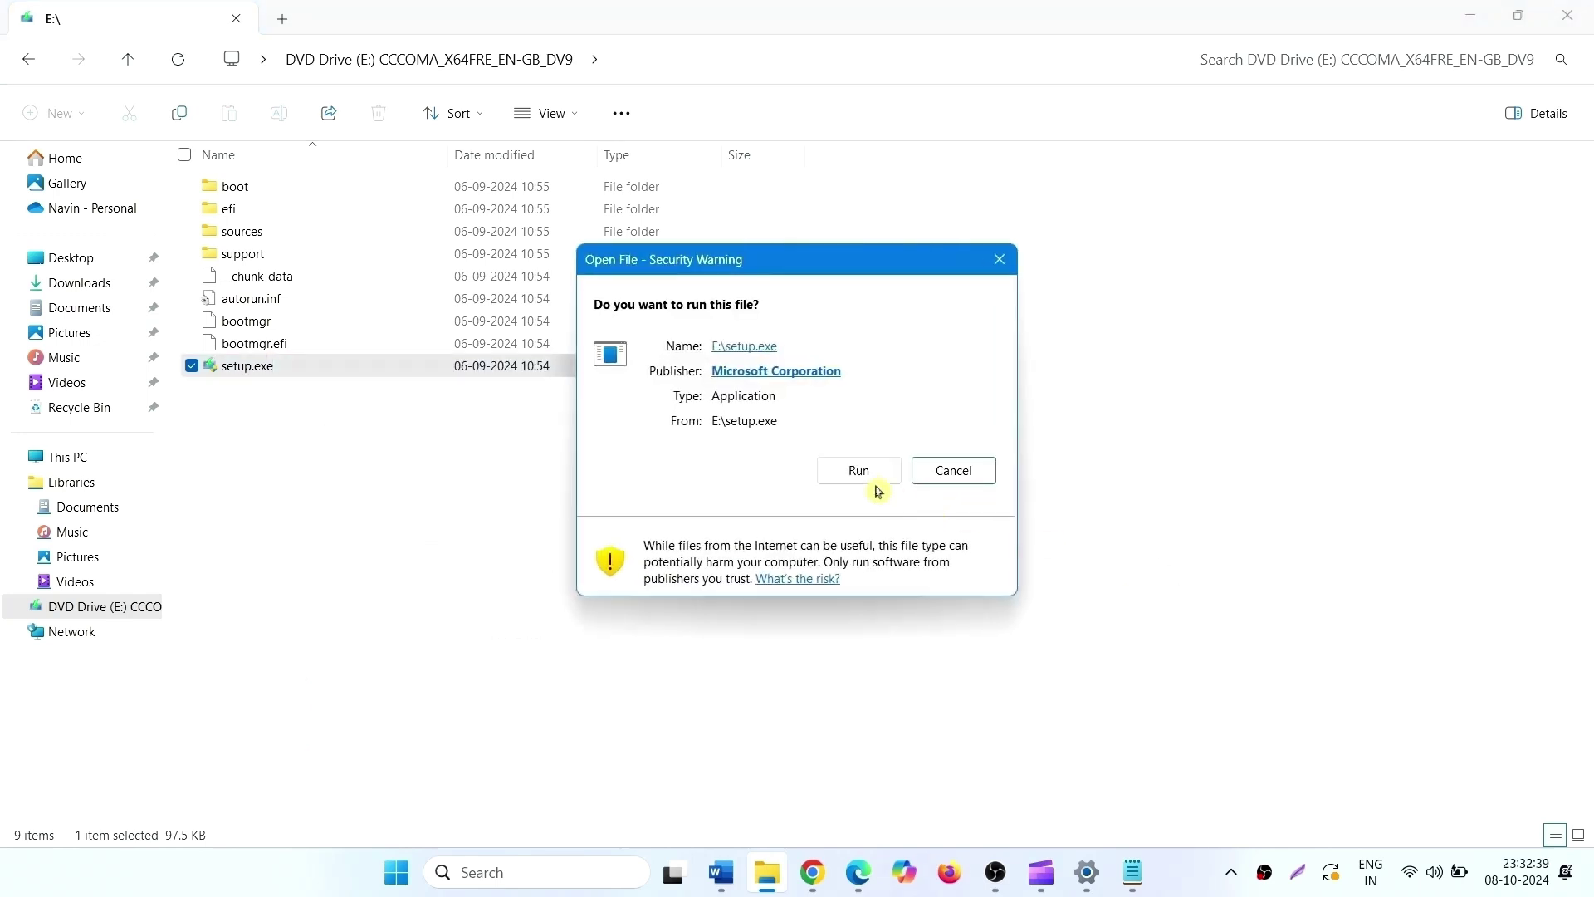
click(859, 474)
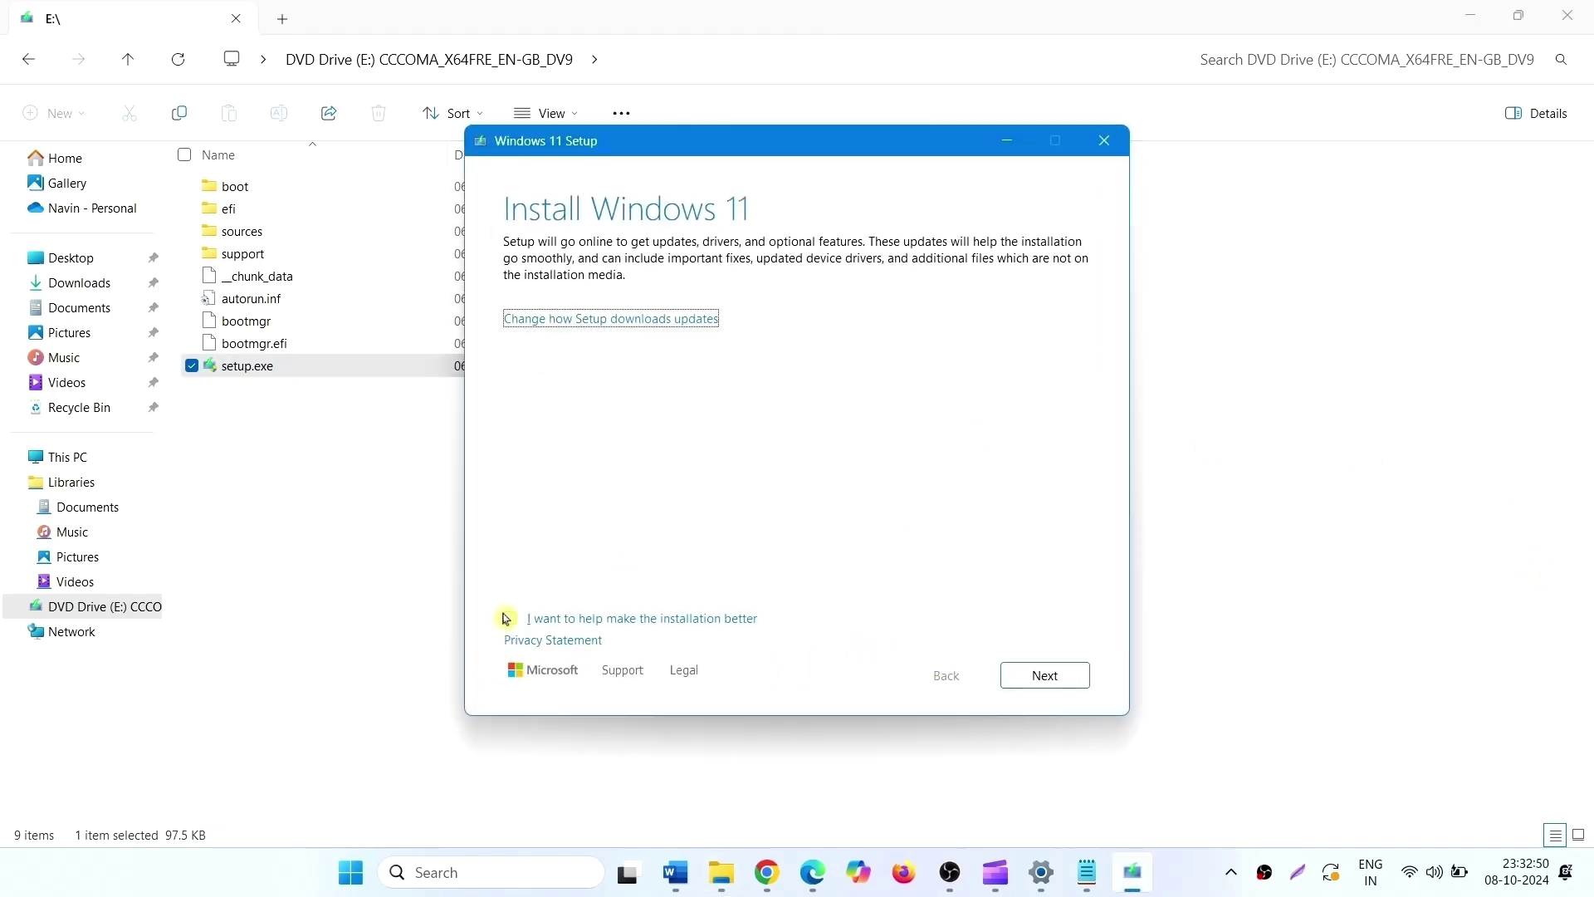
Opt in to 'I want to help make the installation better', continue, and close File Explorer.
click(511, 620)
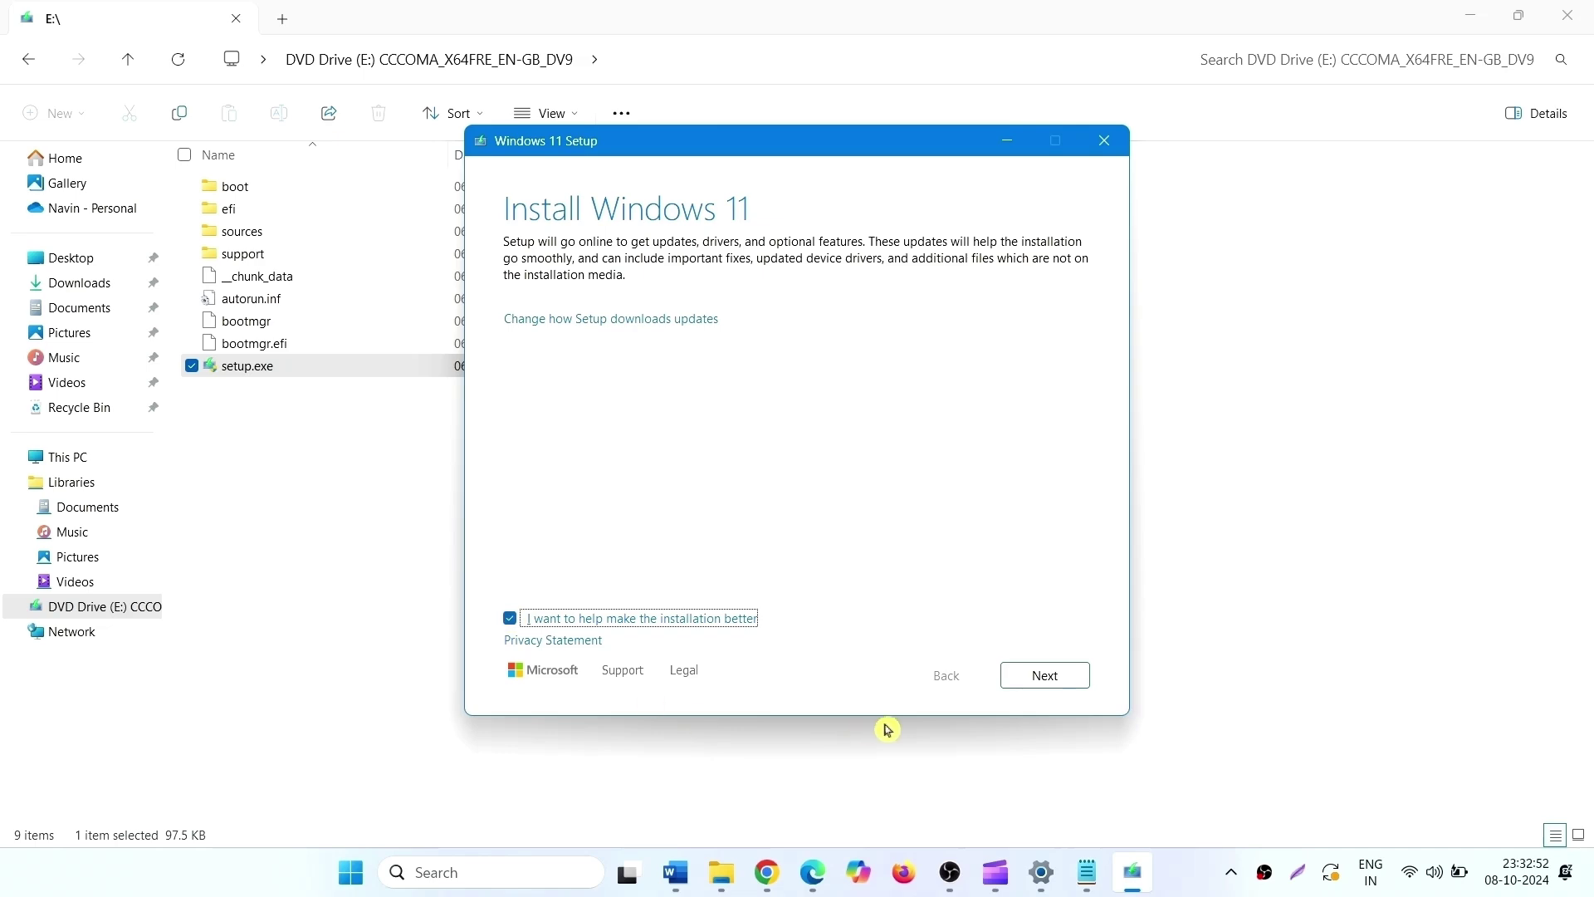
click(1063, 677)
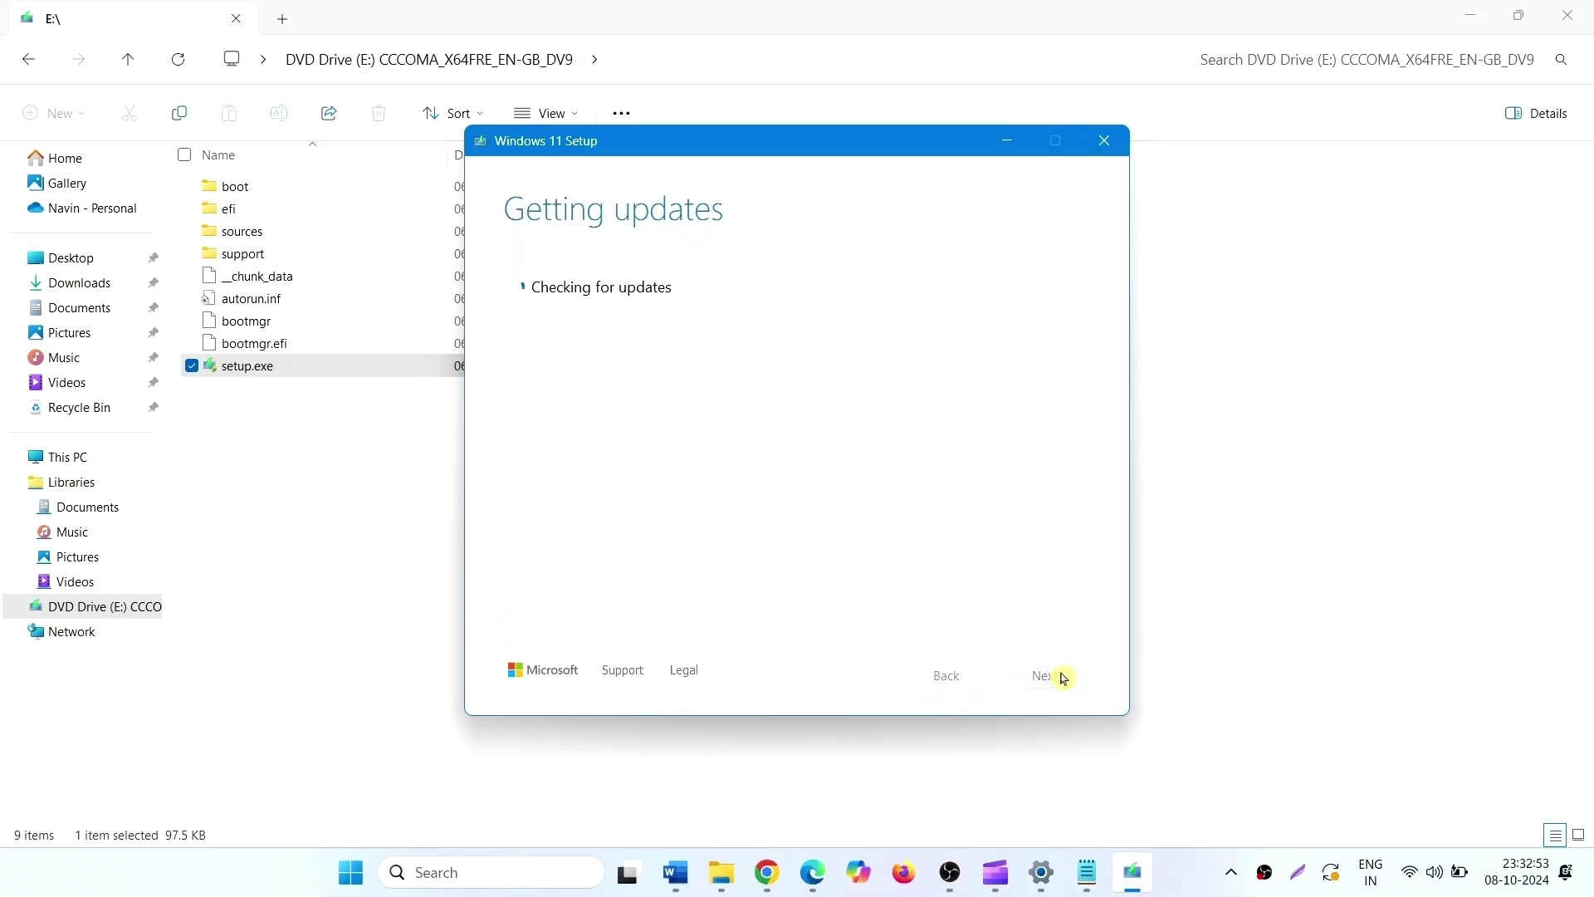
click(1567, 17)
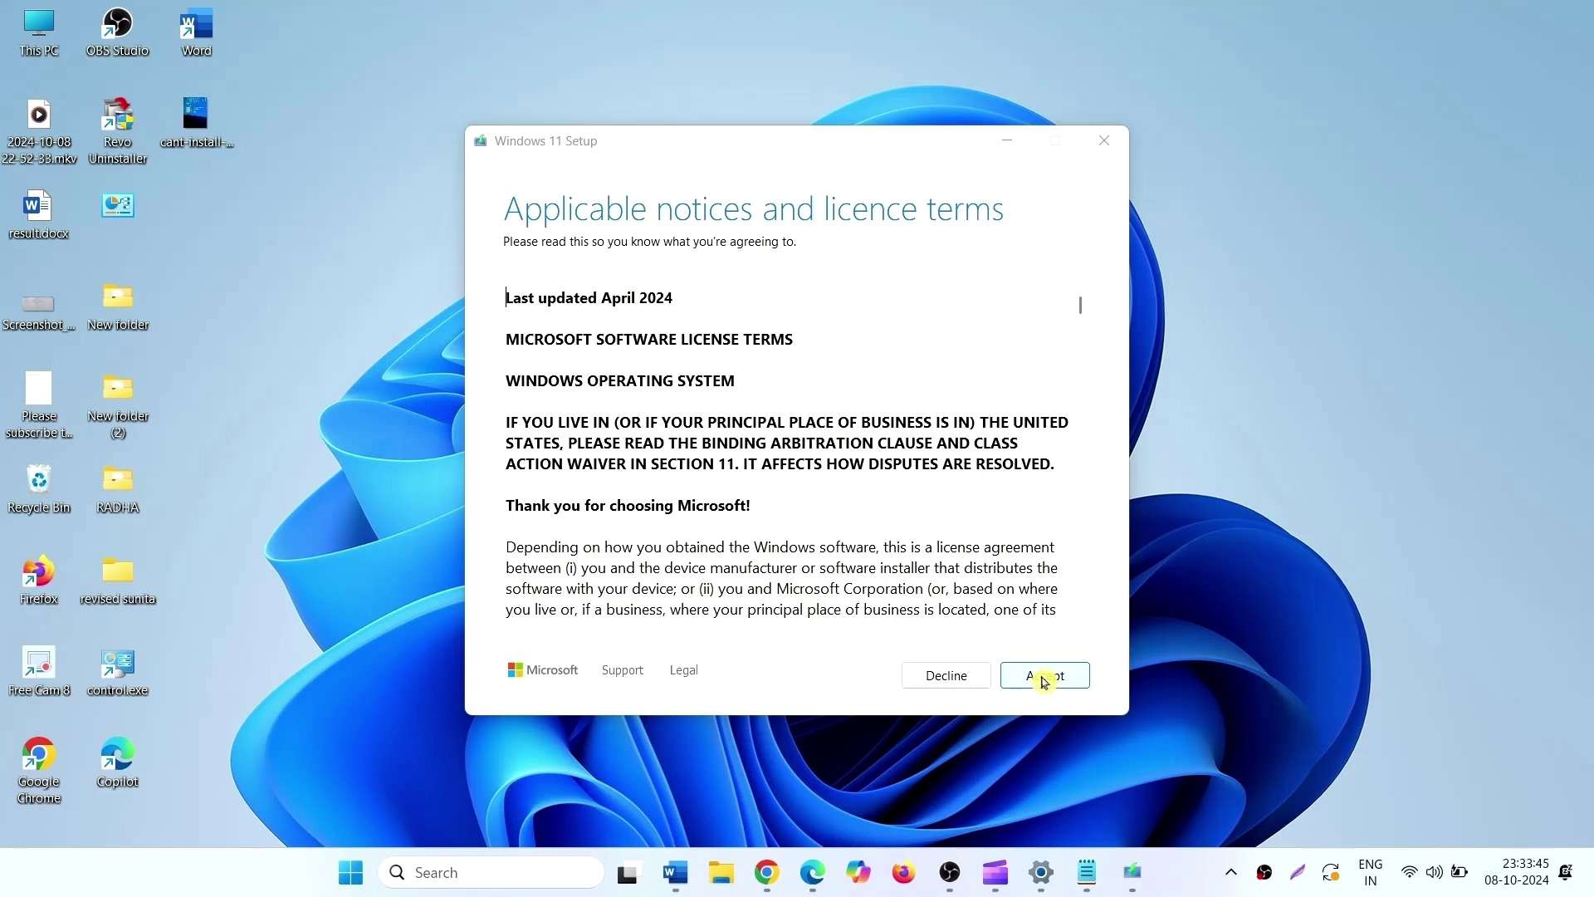
Accept the licence terms and confirm upgrading with 'Keep personal files only'.
click(1044, 679)
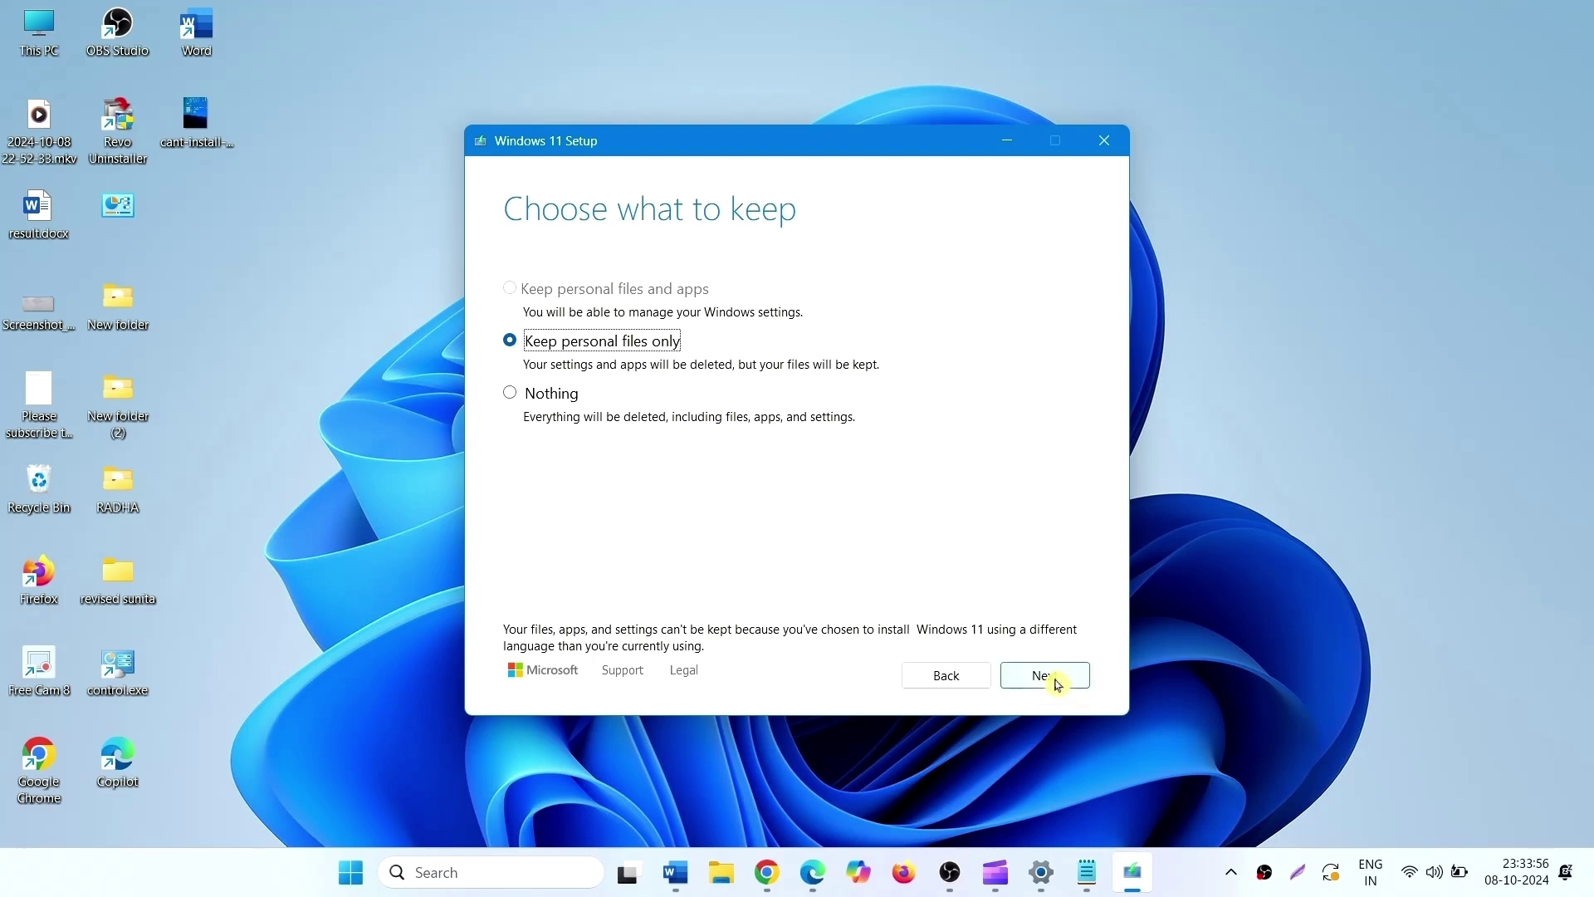
click(1055, 679)
click(804, 512)
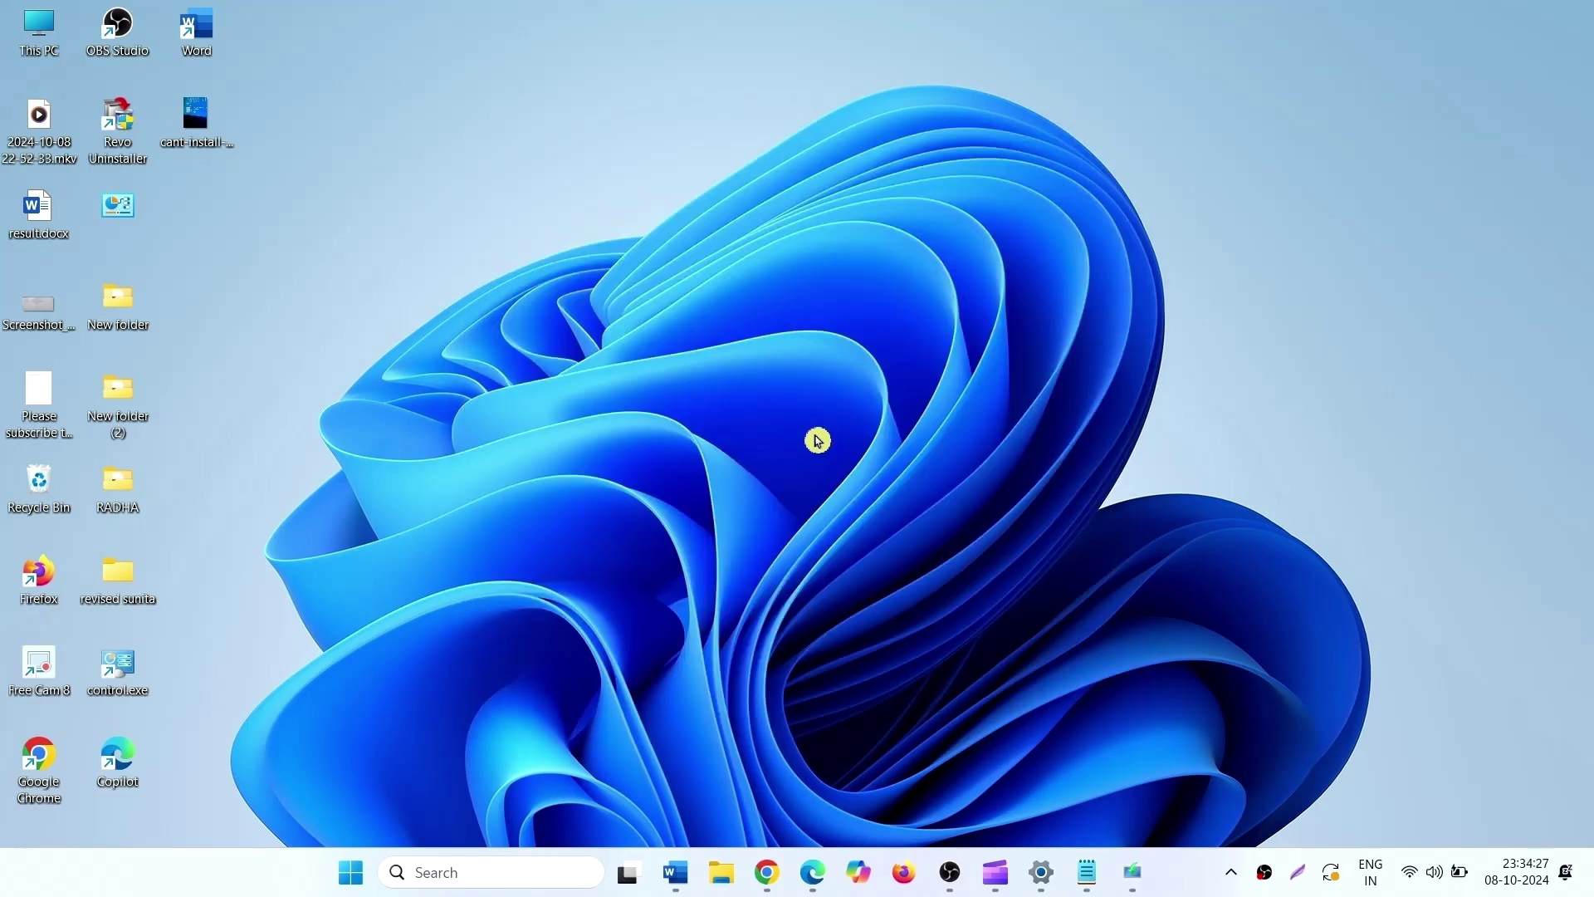